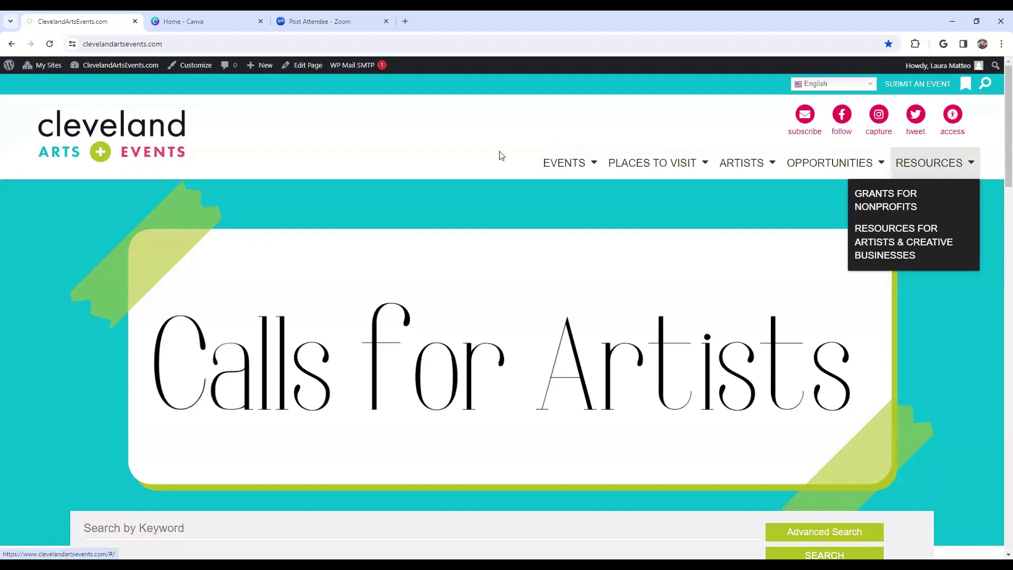
Review the options listed under Events, Places to Visit, Artists and Opportunities in the site navigation.
{"action": "mouse_move", "coordinate": [563, 167]}
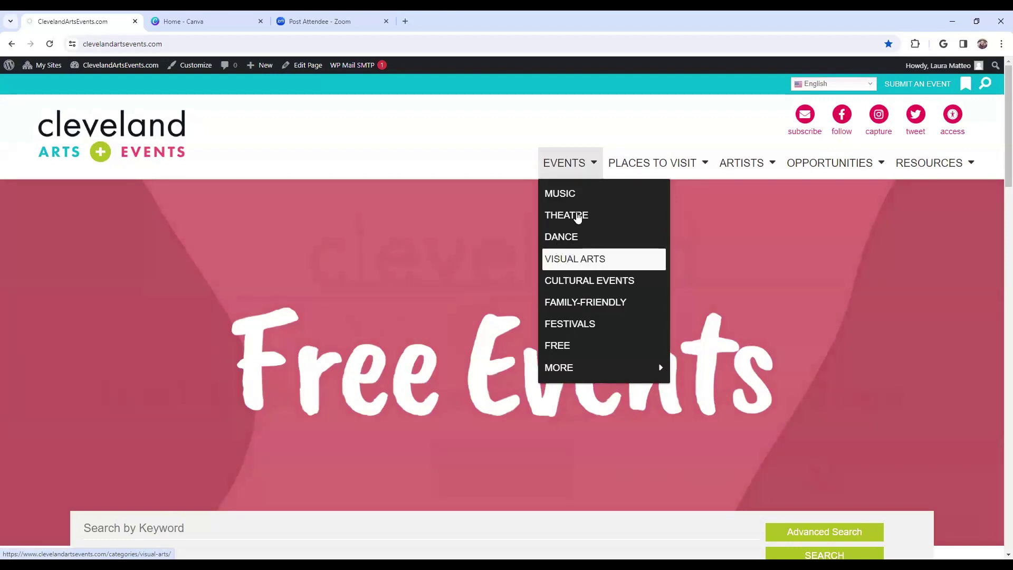
{"action": "mouse_move", "coordinate": [624, 160]}
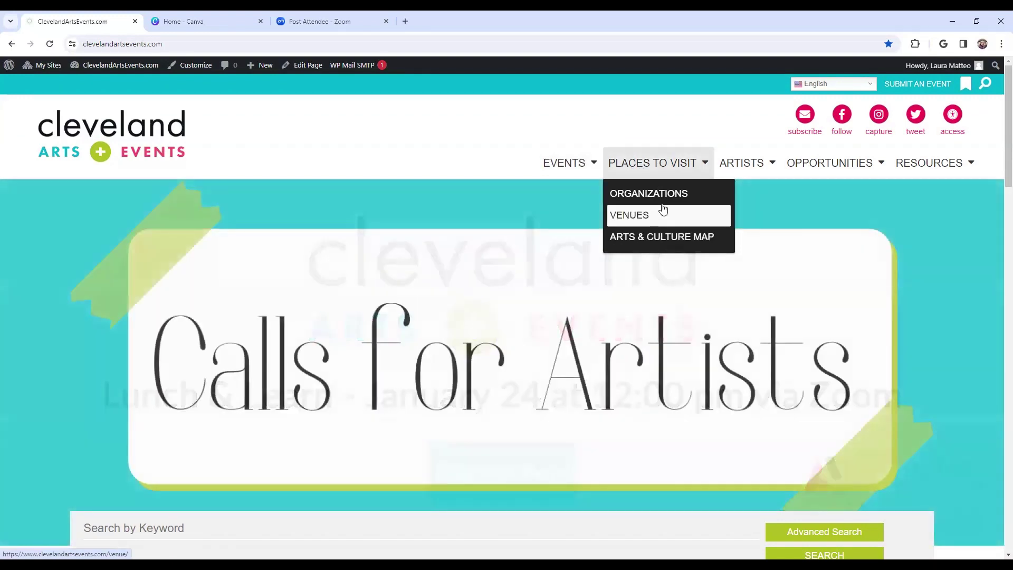
{"action": "mouse_move", "coordinate": [748, 163]}
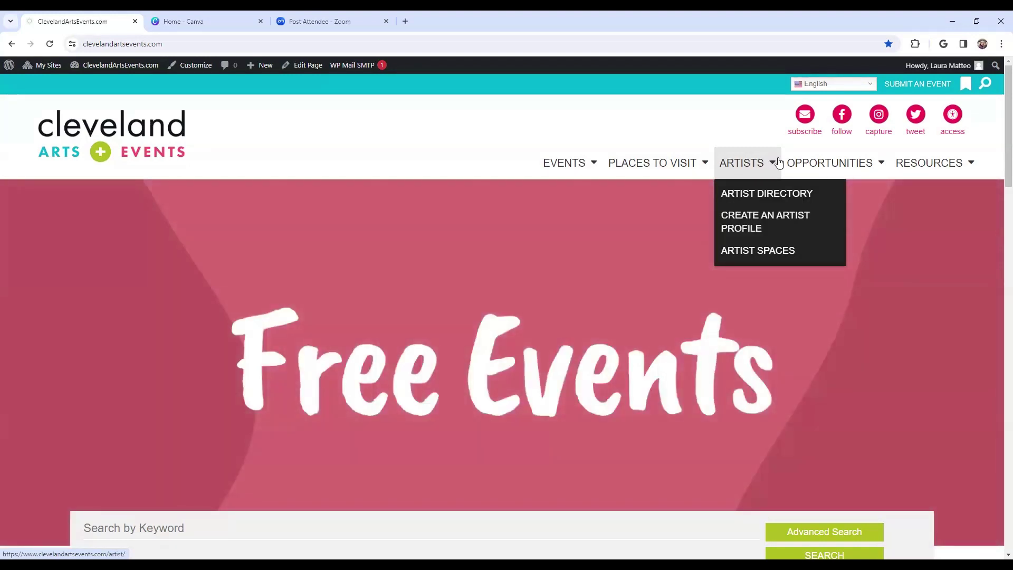
{"action": "mouse_move", "coordinate": [826, 165]}
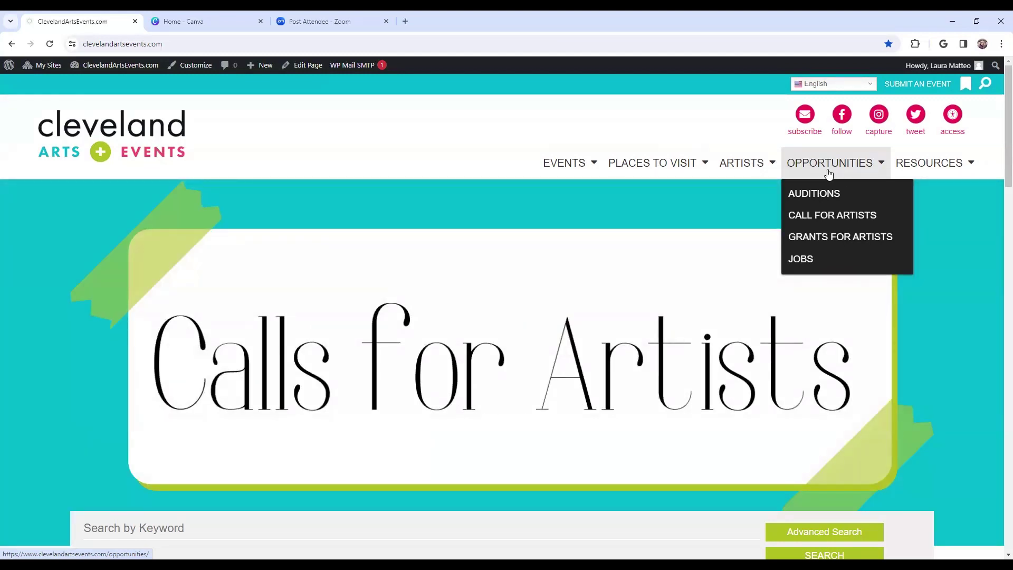
Expand the advanced event search on the home page and examine its category, organization, venue, city and date filters.
{"action": "scroll", "coordinate": [799, 163], "scroll_direction": "down", "scroll_amount": 1}
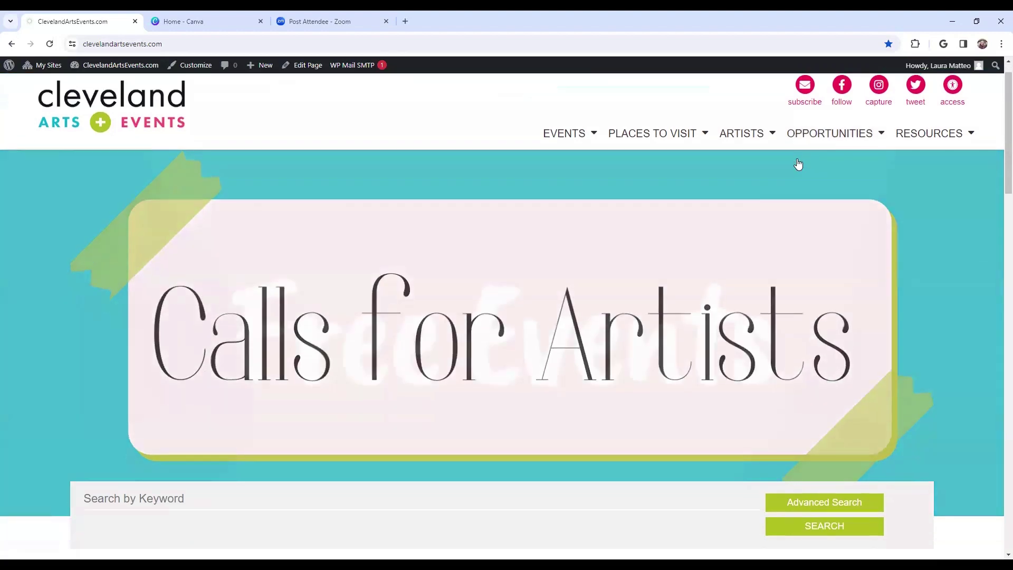
{"action": "scroll", "coordinate": [764, 331], "scroll_direction": "down", "scroll_amount": 3}
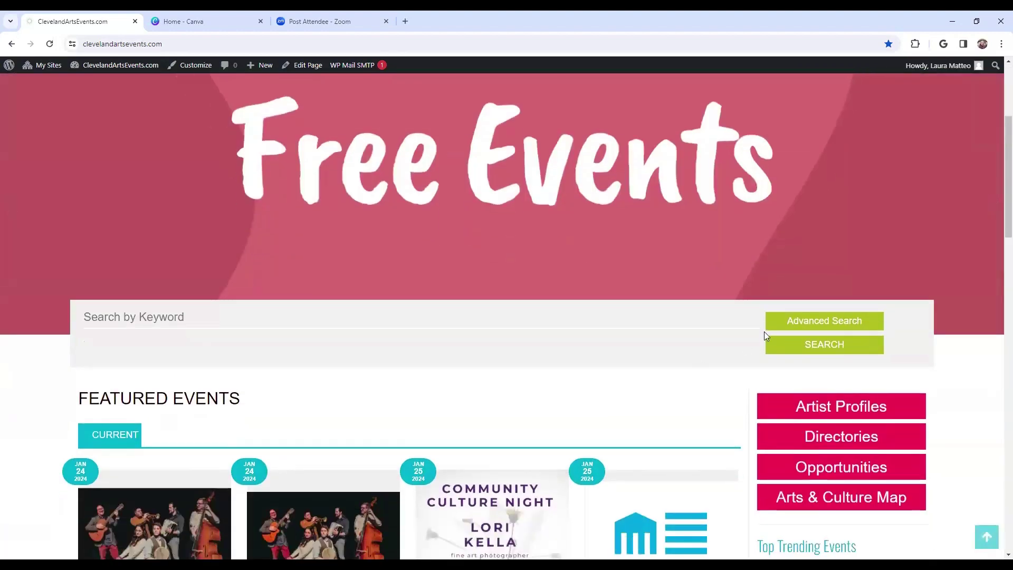
{"action": "left_click", "coordinate": [799, 328]}
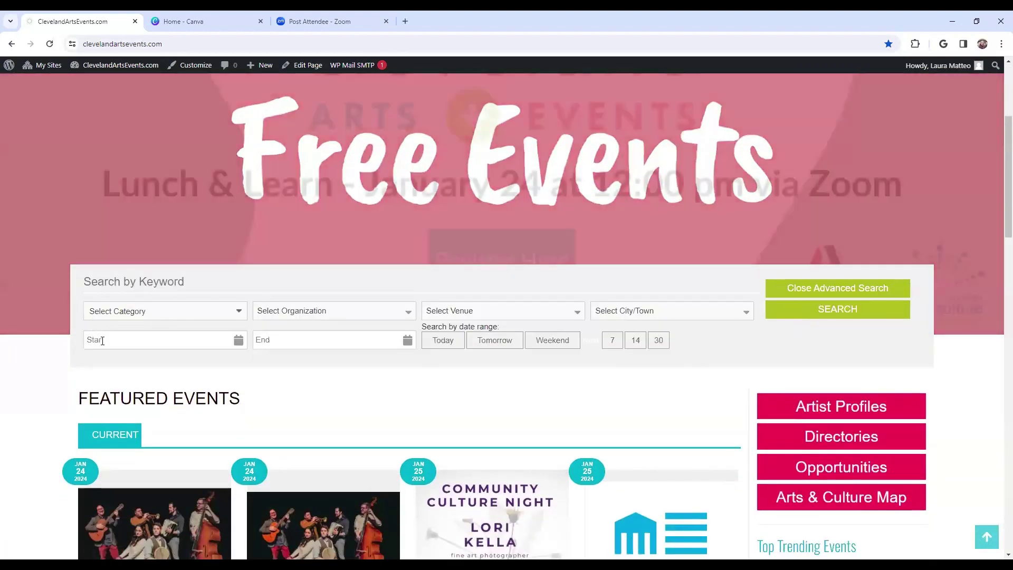
{"action": "left_click", "coordinate": [102, 340]}
{"action": "left_click", "coordinate": [355, 368]}
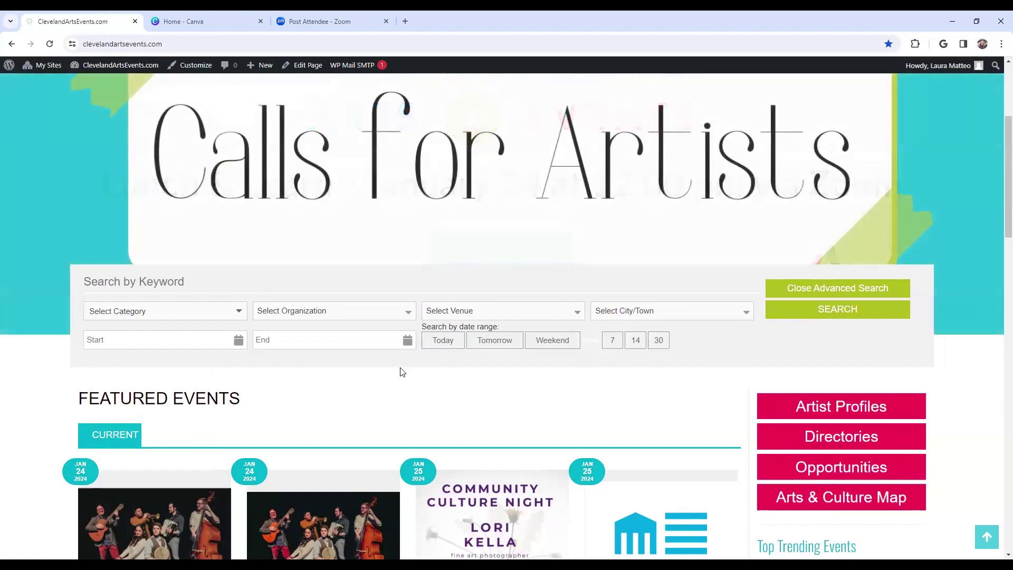
Look over the featured events, featured opportunities and featured artists on the home page.
{"action": "scroll", "coordinate": [402, 372], "scroll_direction": "down", "scroll_amount": 5}
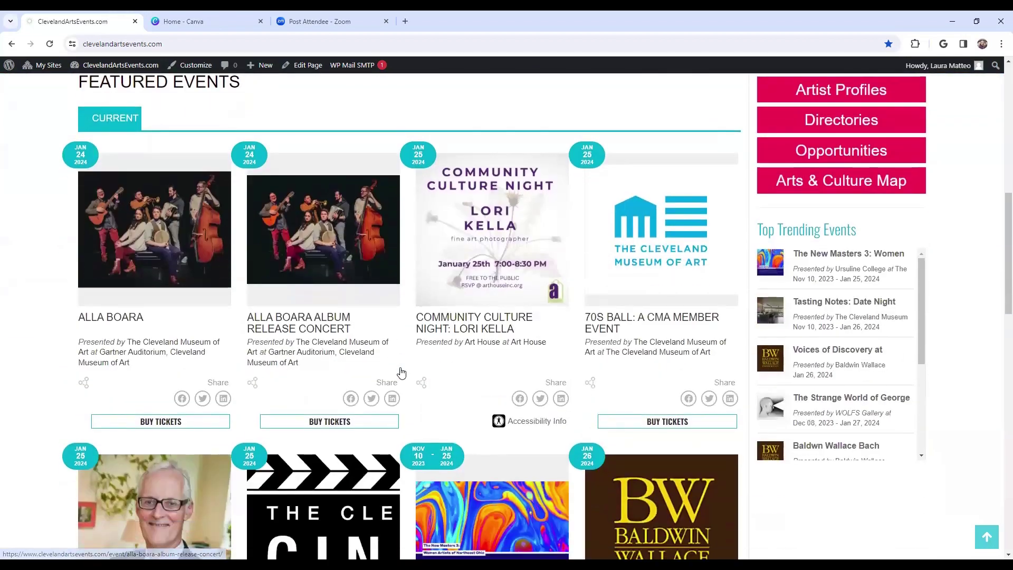
{"action": "scroll", "coordinate": [34, 398], "scroll_direction": "down", "scroll_amount": 8}
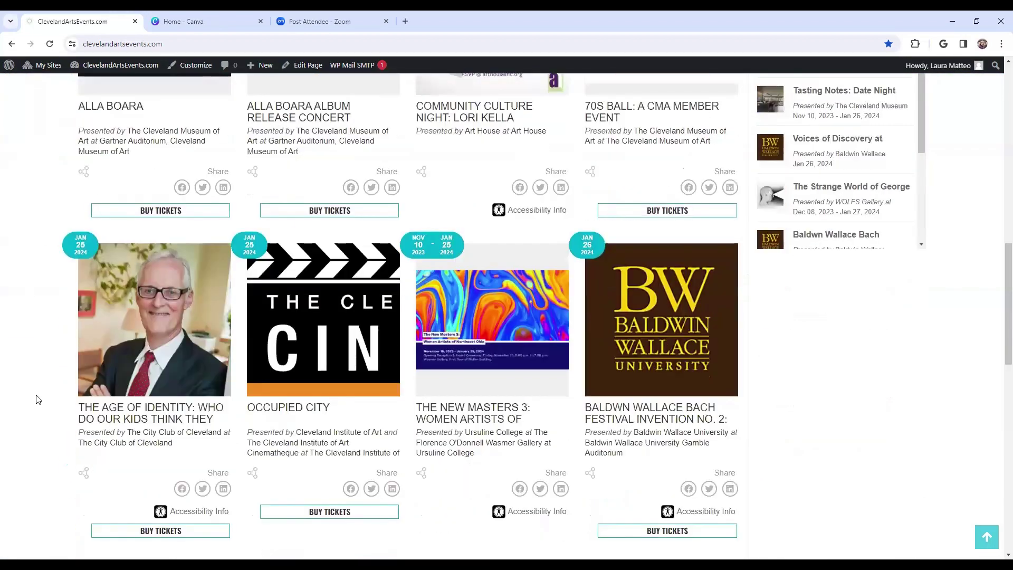
{"action": "scroll", "coordinate": [27, 372], "scroll_direction": "down", "scroll_amount": 4}
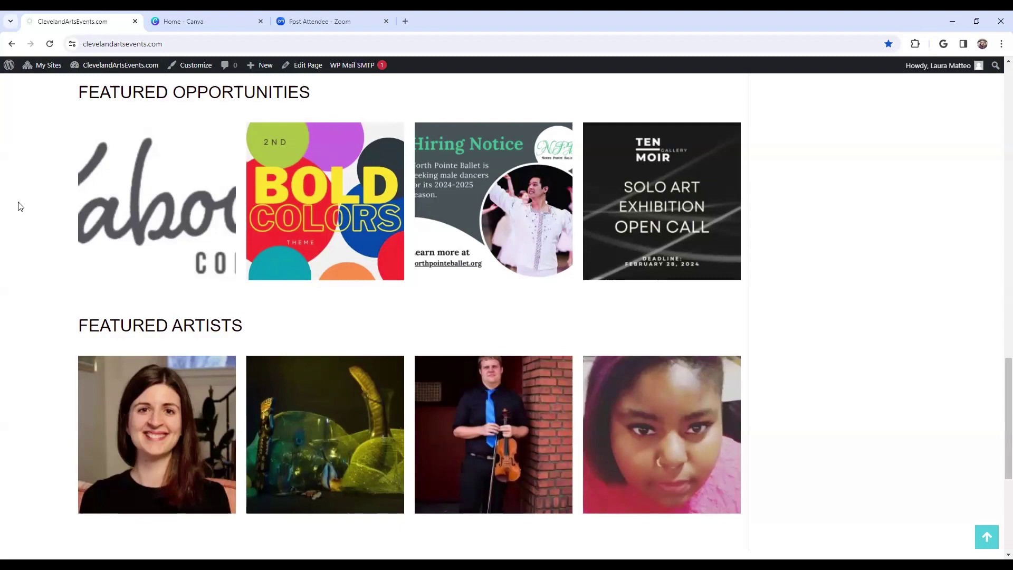
Reload the home page and check the refreshed featured opportunities, featured artists and footer links.
{"action": "left_click", "coordinate": [50, 46]}
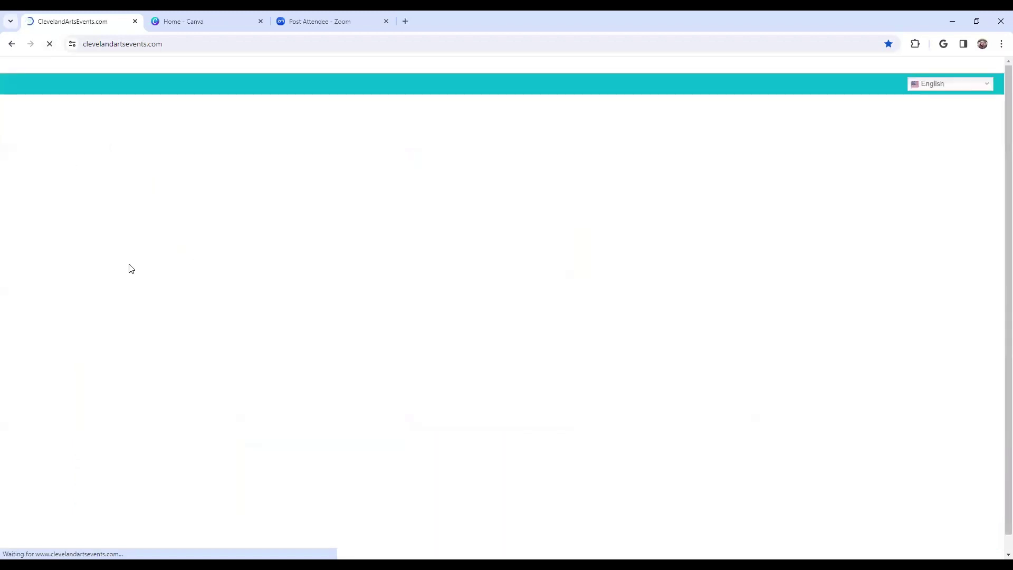
{"action": "scroll", "coordinate": [136, 292], "scroll_direction": "down", "scroll_amount": 13}
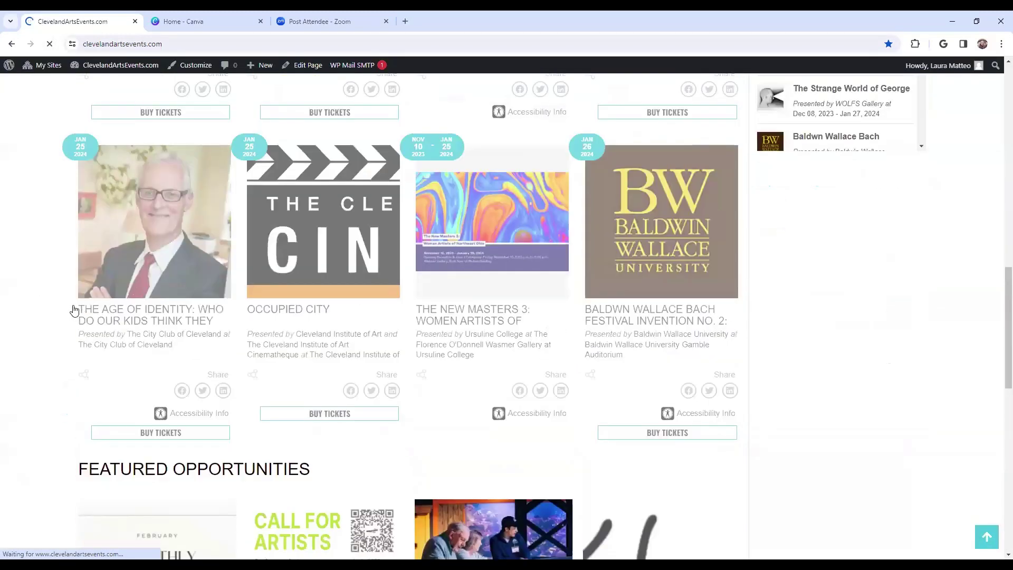
{"action": "scroll", "coordinate": [74, 311], "scroll_direction": "down", "scroll_amount": 8}
{"action": "scroll", "coordinate": [879, 368], "scroll_direction": "down", "scroll_amount": 1}
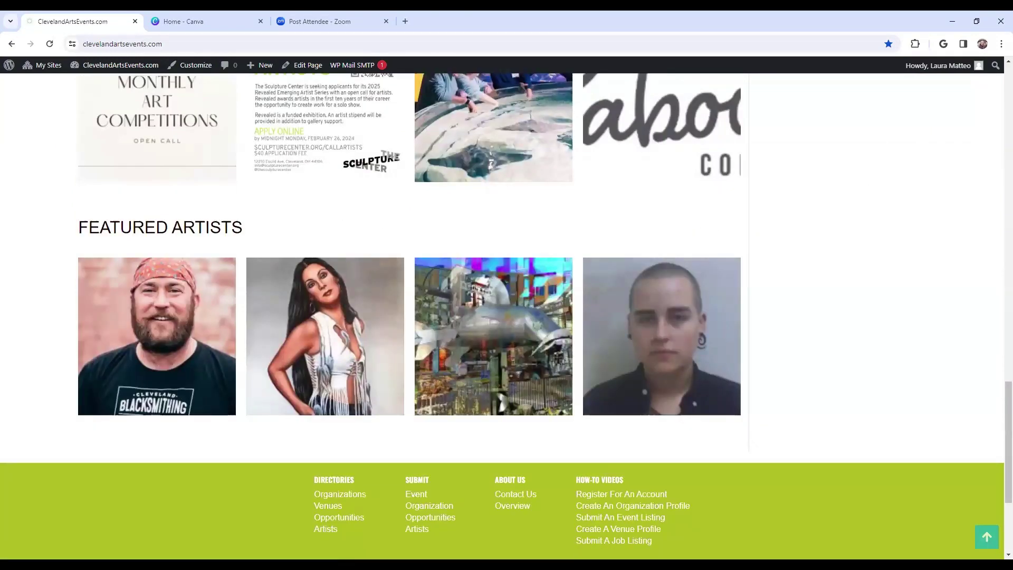
{"action": "scroll", "coordinate": [362, 354], "scroll_direction": "down", "scroll_amount": 2}
Open the Arts & Culture Map and examine the organization and venue pins around Cleveland at closer range.
{"action": "scroll", "coordinate": [365, 354], "scroll_direction": "up", "scroll_amount": 8}
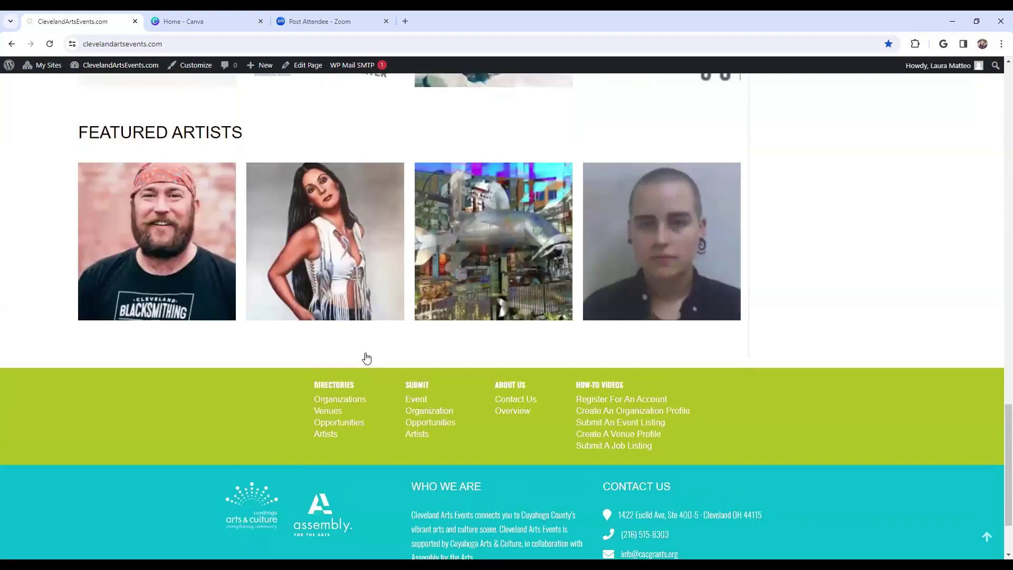
{"action": "scroll", "coordinate": [368, 357], "scroll_direction": "up", "scroll_amount": 13}
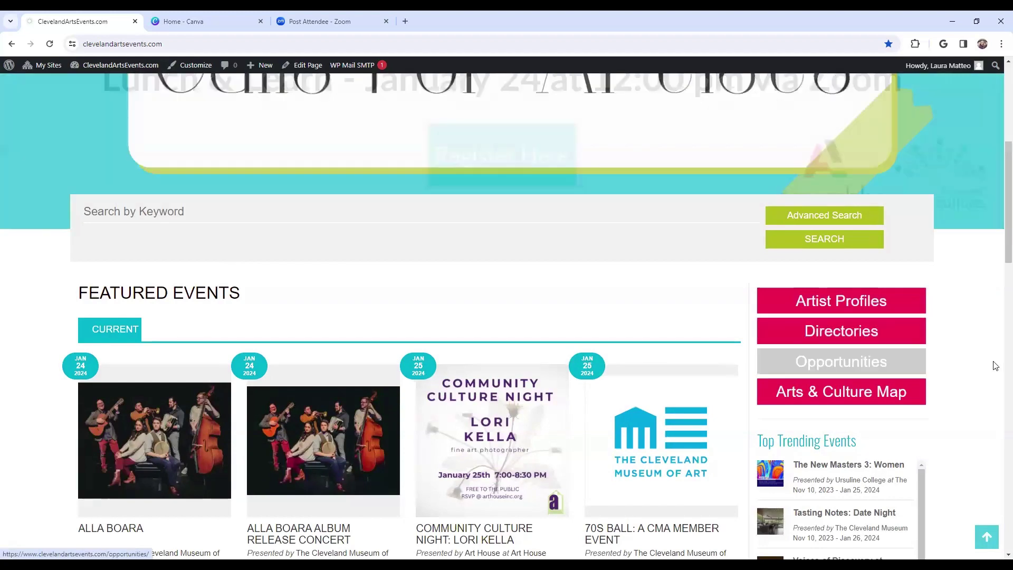
{"action": "left_click", "coordinate": [865, 393]}
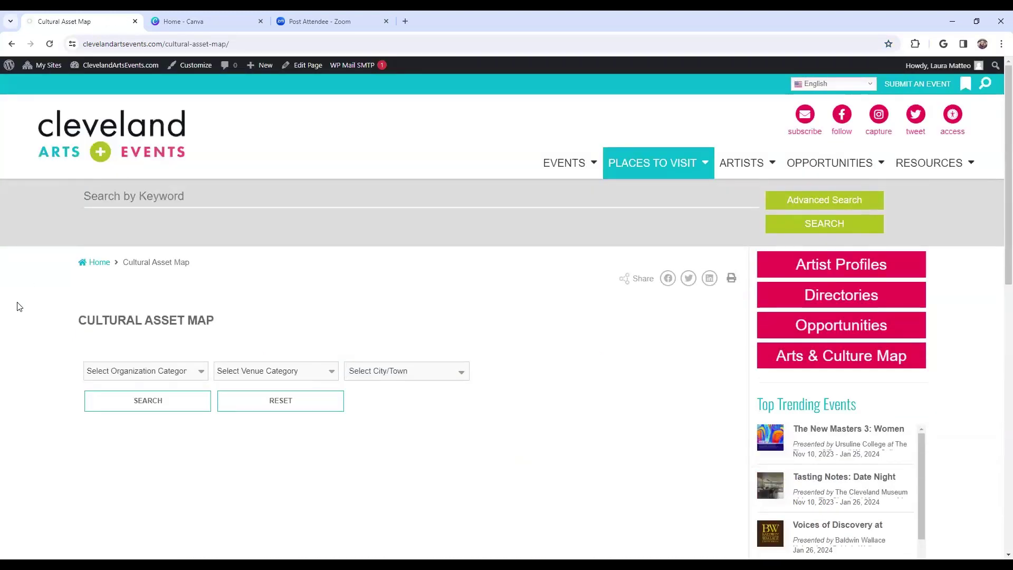
{"action": "scroll", "coordinate": [19, 306], "scroll_direction": "down", "scroll_amount": 6}
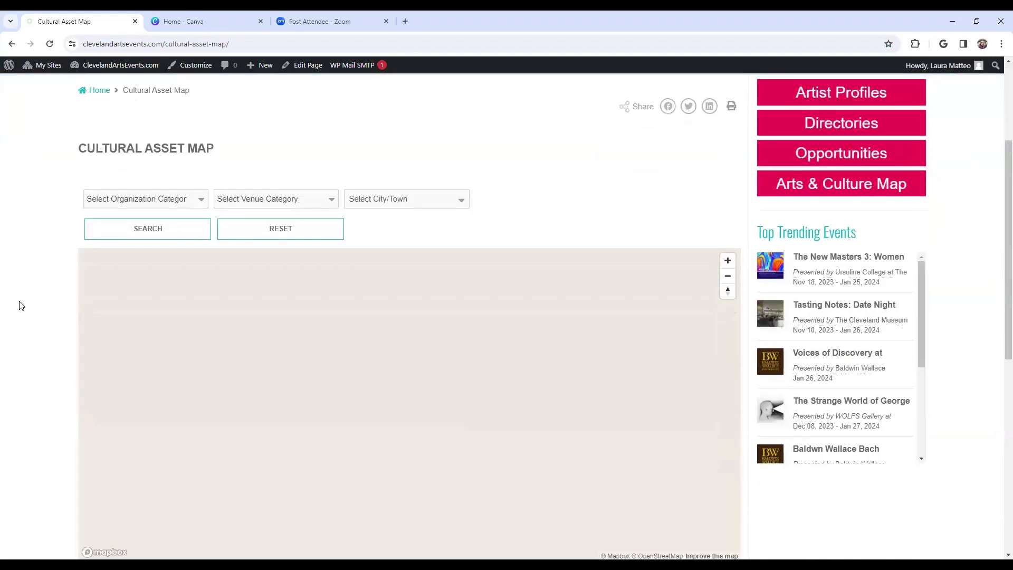
{"action": "scroll", "coordinate": [19, 306], "scroll_direction": "up", "scroll_amount": 1}
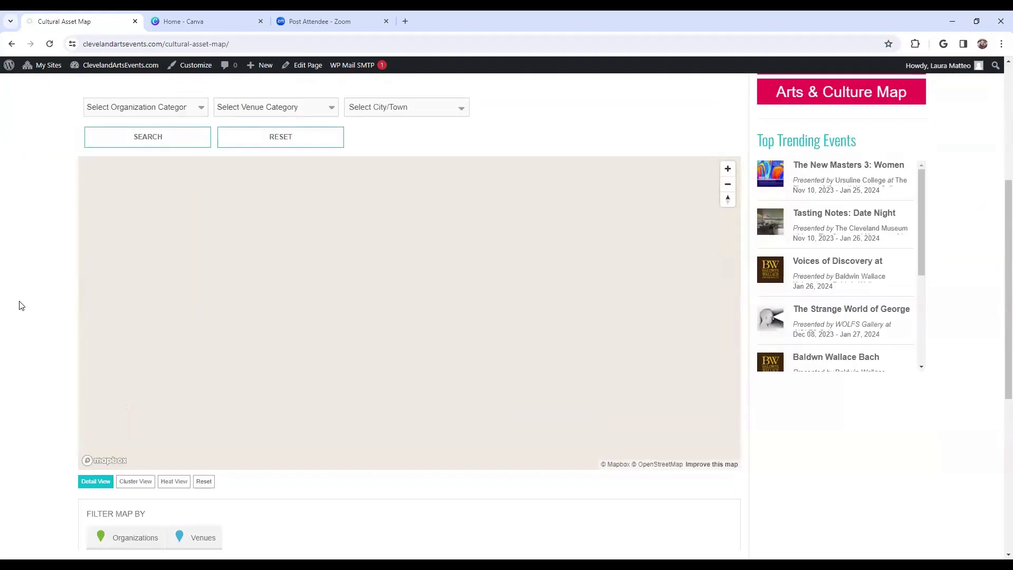
{"action": "scroll", "coordinate": [21, 306], "scroll_direction": "up", "scroll_amount": 1}
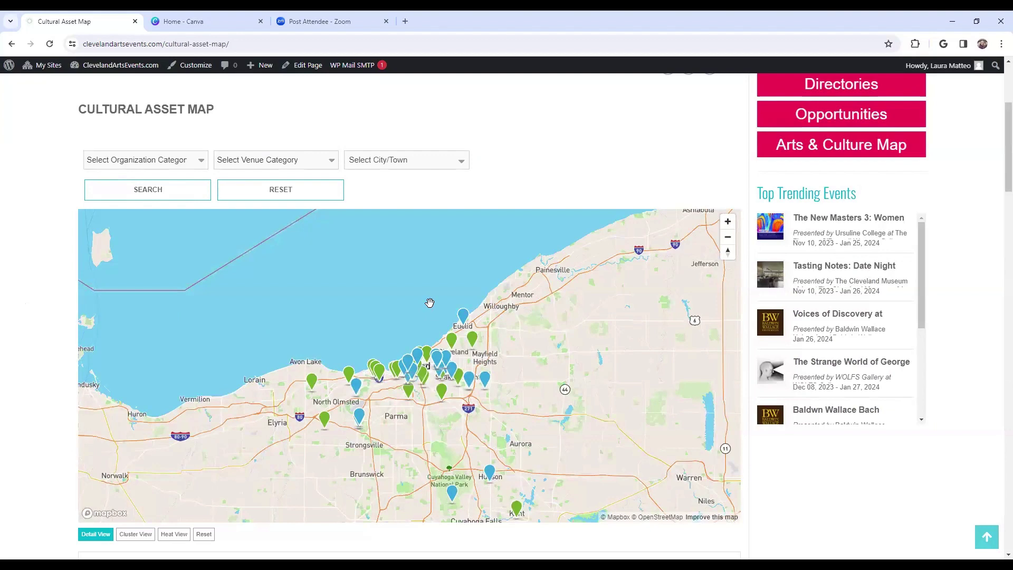
{"action": "scroll", "coordinate": [432, 354], "scroll_direction": "up", "scroll_amount": 3}
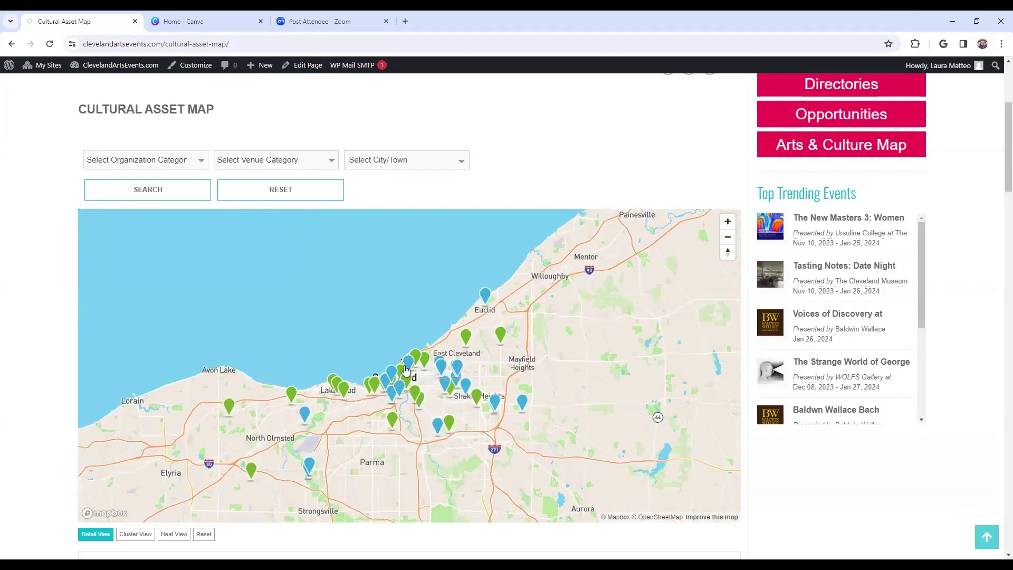
{"action": "scroll", "coordinate": [411, 356], "scroll_direction": "up", "scroll_amount": 1}
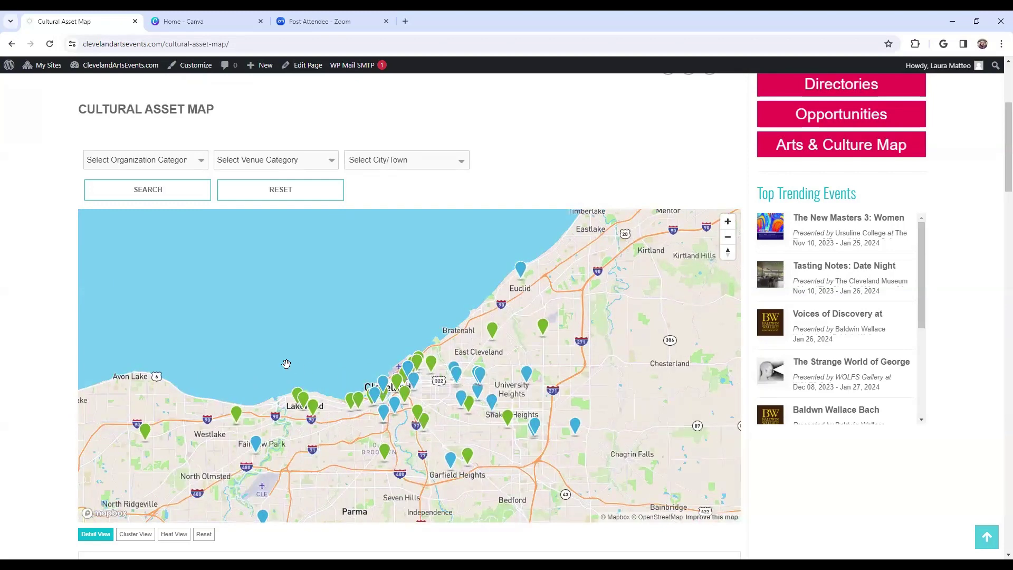
{"action": "scroll", "coordinate": [74, 341], "scroll_direction": "down", "scroll_amount": 1}
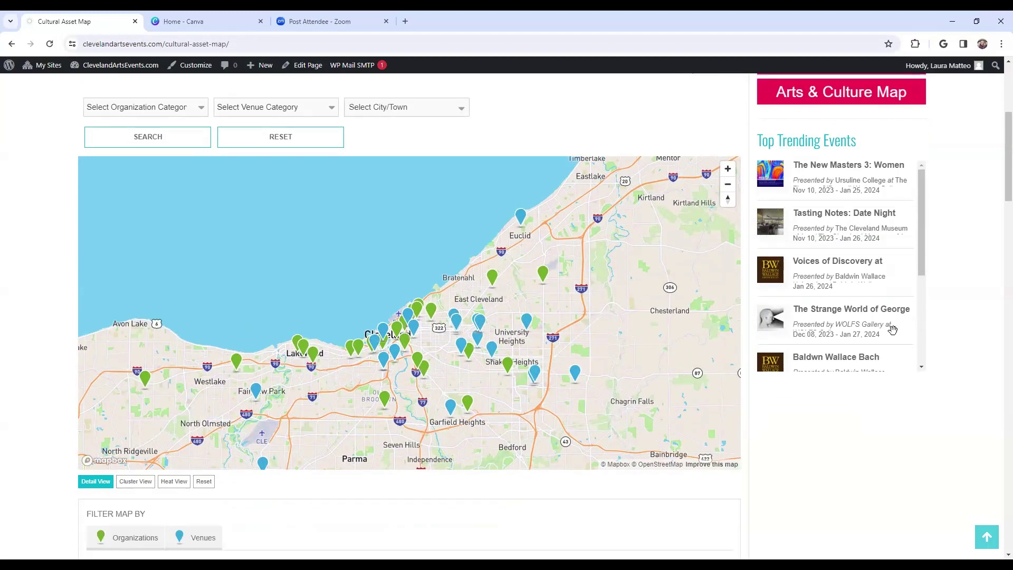
Return to the site's home page and log out of the account.
{"action": "scroll", "coordinate": [897, 348], "scroll_direction": "up", "scroll_amount": 5}
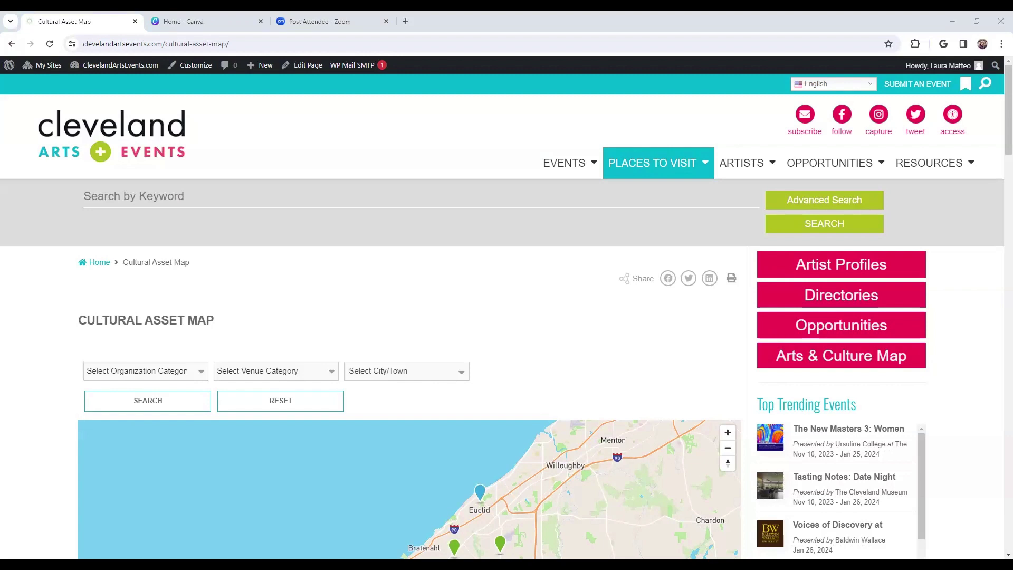
{"action": "left_click", "coordinate": [153, 148]}
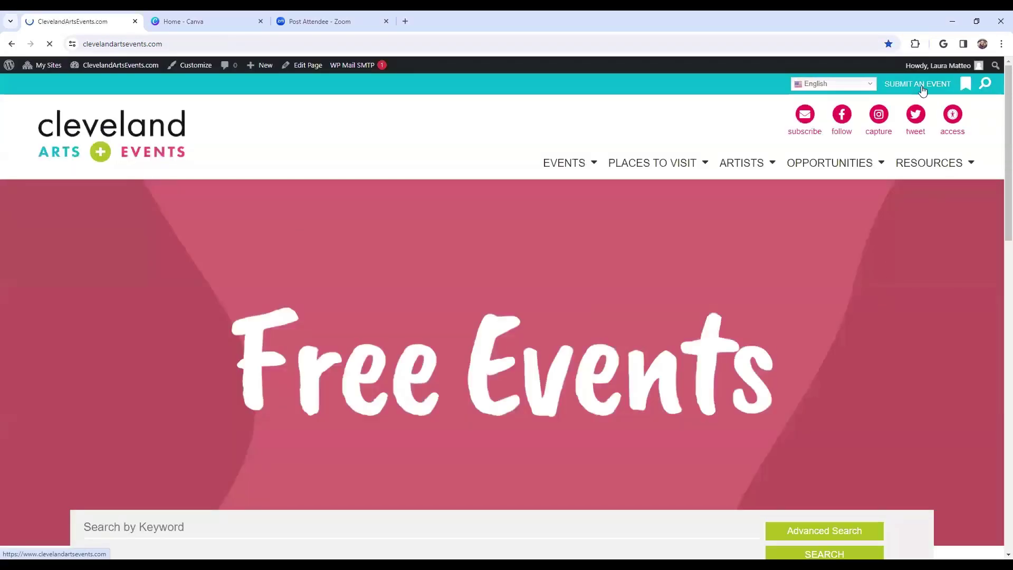
{"action": "mouse_move", "coordinate": [904, 84]}
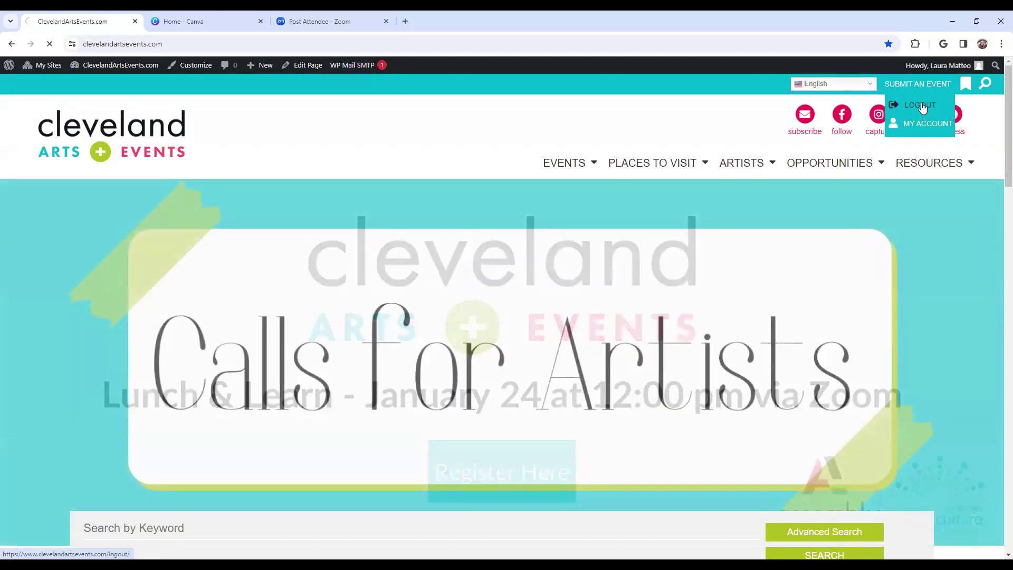
{"action": "left_click", "coordinate": [922, 106]}
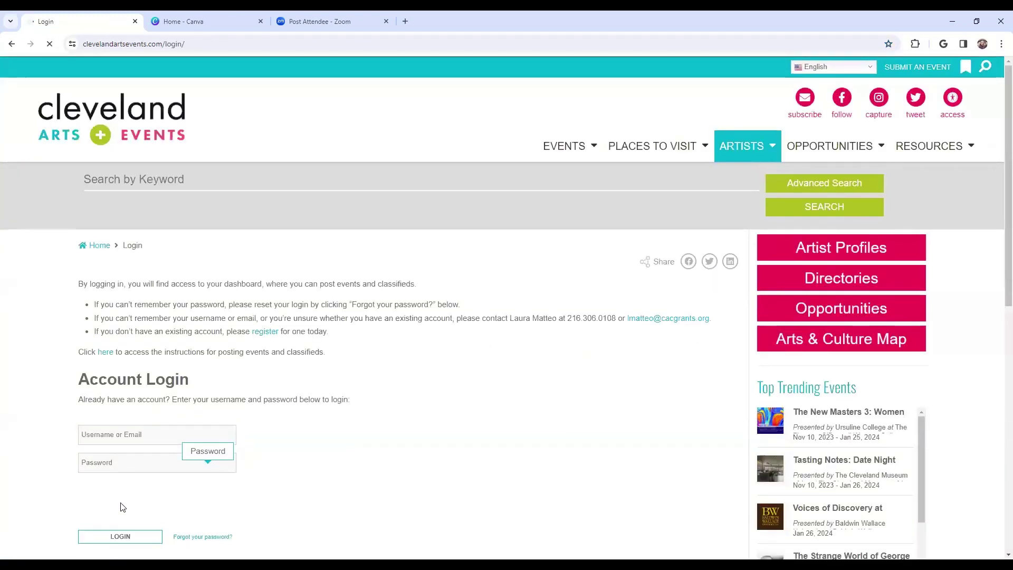
Complete the reCAPTCHA check and log in to the account dashboard with the saved credentials.
{"action": "left_click", "coordinate": [111, 504]}
{"action": "scroll", "coordinate": [121, 501], "scroll_direction": "down", "scroll_amount": 2}
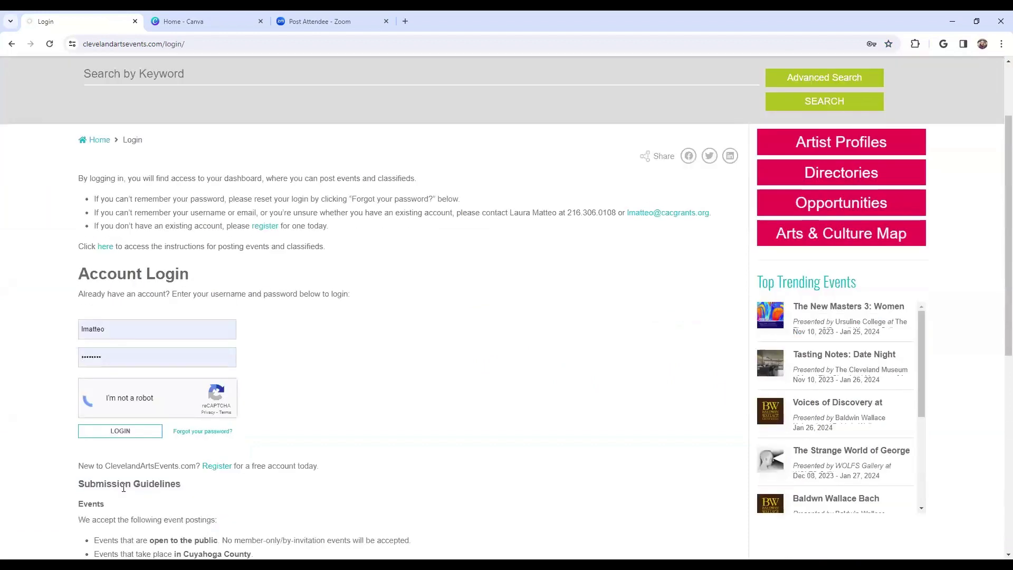
{"action": "left_click", "coordinate": [125, 435]}
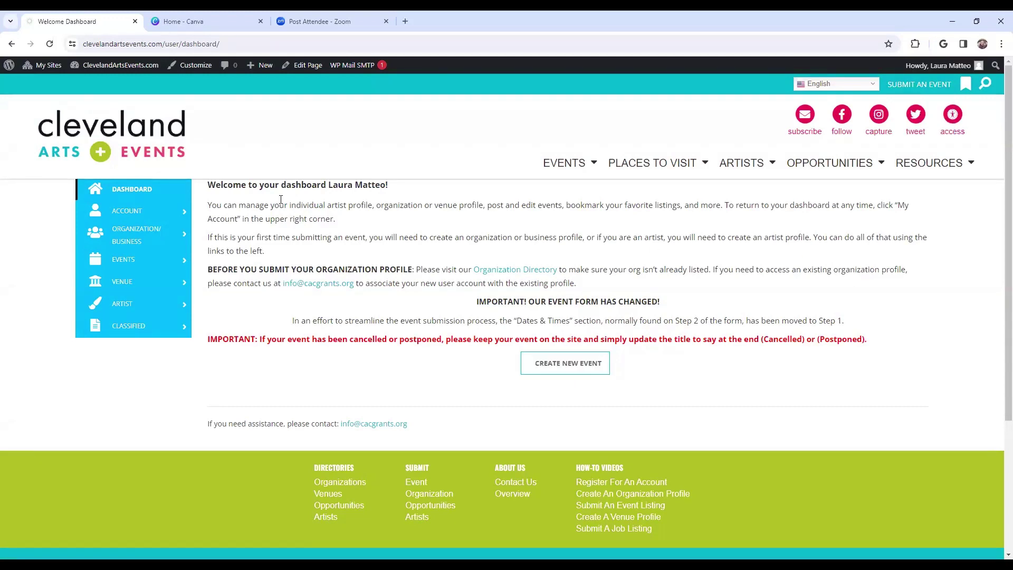
Open the account's event management list and show its draft events.
{"action": "left_click", "coordinate": [147, 263]}
{"action": "left_click", "coordinate": [154, 304]}
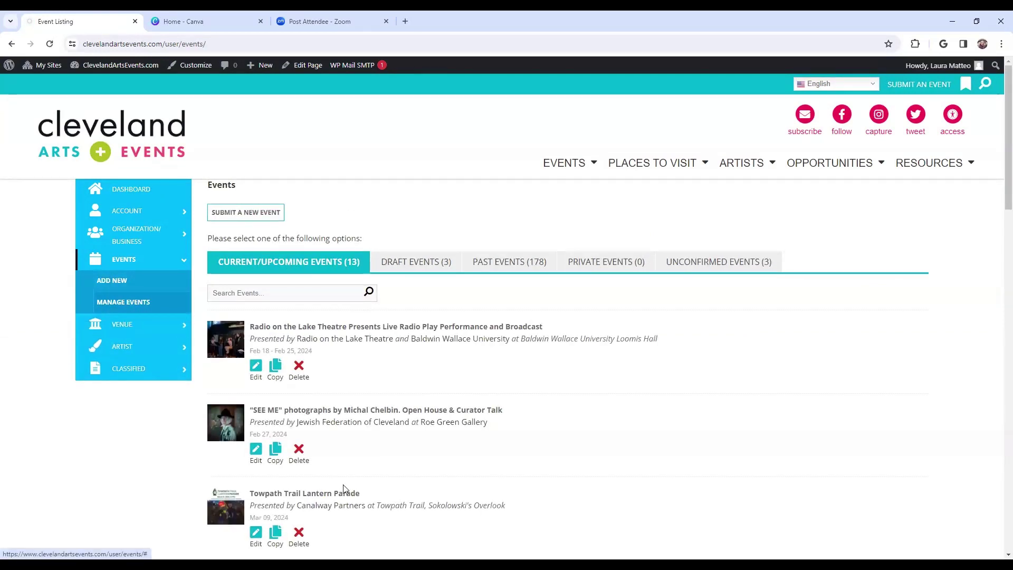
{"action": "left_click", "coordinate": [414, 262]}
View the public page of the Test Event draft, then return to the draft events list.
{"action": "scroll", "coordinate": [417, 255], "scroll_direction": "down", "scroll_amount": 1}
{"action": "scroll", "coordinate": [274, 390], "scroll_direction": "down", "scroll_amount": 2}
{"action": "left_click", "coordinate": [270, 390]}
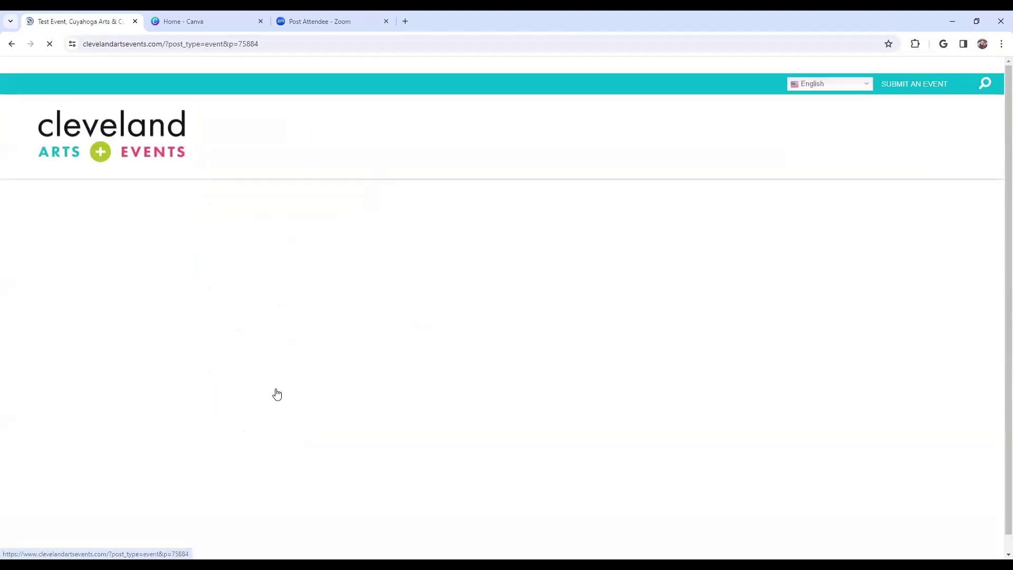
{"action": "scroll", "coordinate": [332, 346], "scroll_direction": "down", "scroll_amount": 5}
{"action": "scroll", "coordinate": [332, 346], "scroll_direction": "up", "scroll_amount": 5}
{"action": "left_click", "coordinate": [12, 46]}
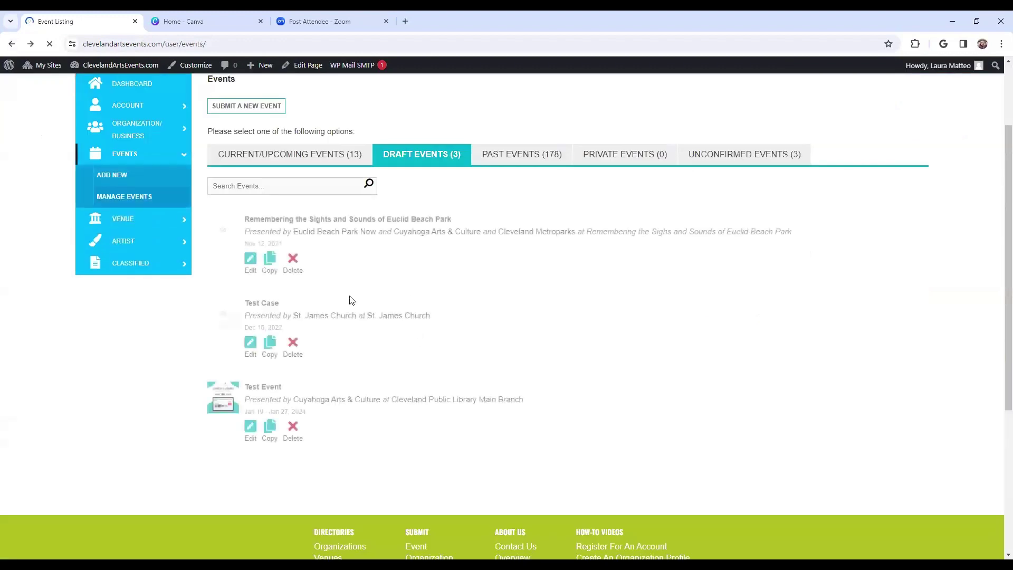
Open the Test Event draft for editing and review its name, summary, description, website and presenting organization fields.
{"action": "left_click", "coordinate": [252, 378]}
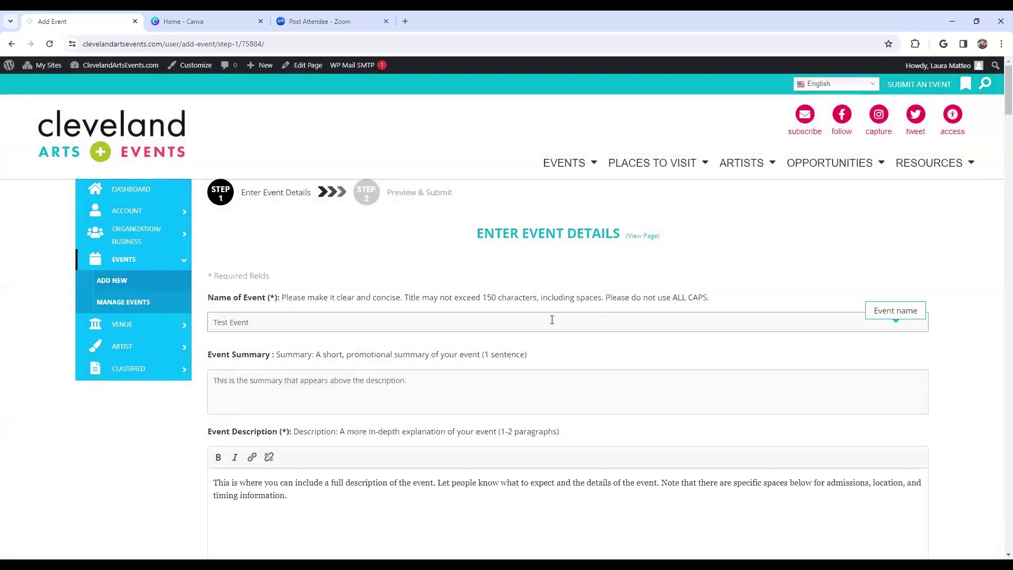
{"action": "scroll", "coordinate": [552, 320], "scroll_direction": "down", "scroll_amount": 2}
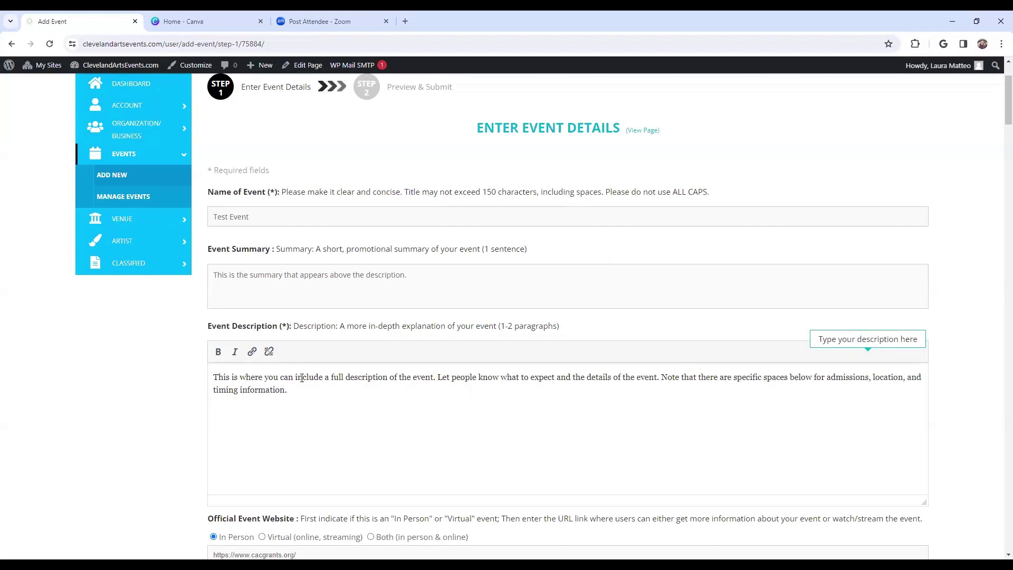
{"action": "scroll", "coordinate": [301, 377], "scroll_direction": "down", "scroll_amount": 6}
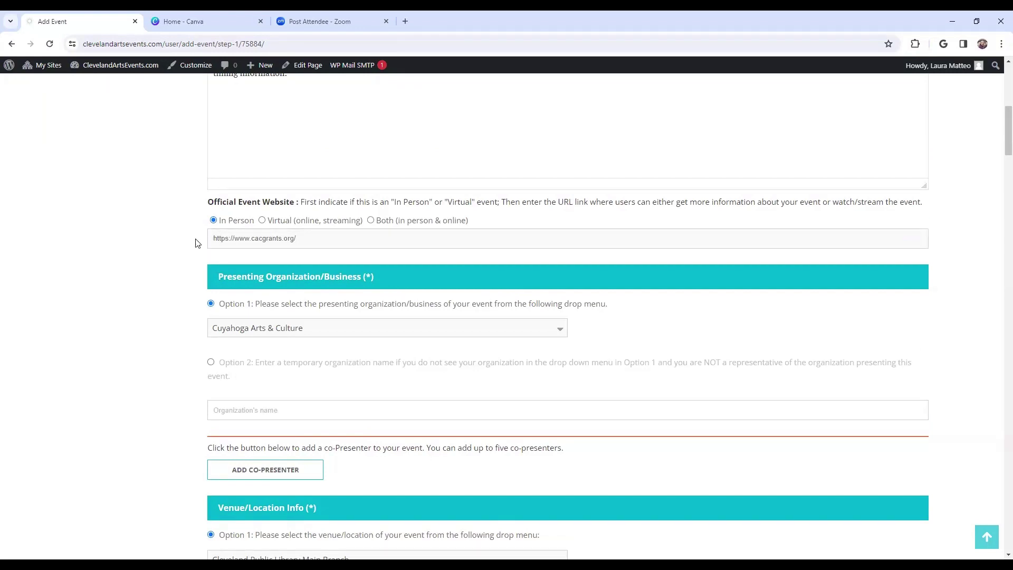
Check the list of registered presenting organizations and add an empty co-presenter entry to the event.
{"action": "scroll", "coordinate": [192, 244], "scroll_direction": "down", "scroll_amount": 1}
{"action": "scroll", "coordinate": [173, 238], "scroll_direction": "down", "scroll_amount": 1}
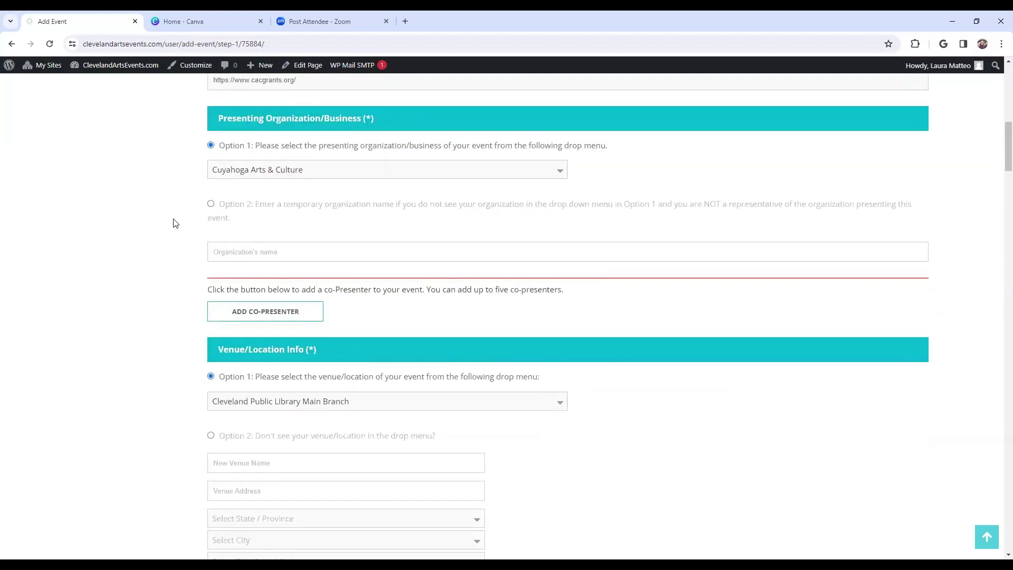
{"action": "scroll", "coordinate": [176, 222], "scroll_direction": "up", "scroll_amount": 1}
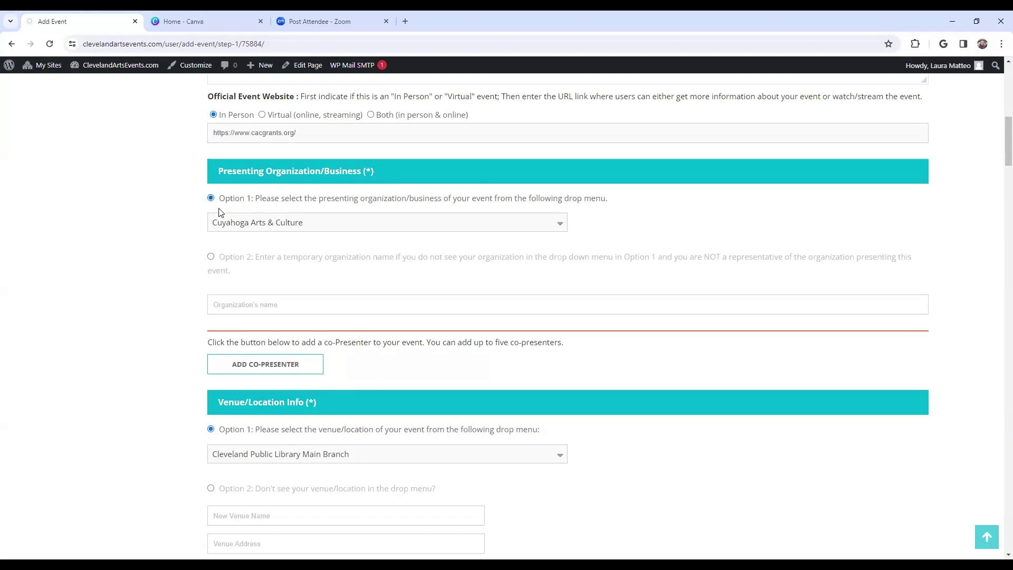
{"action": "left_click", "coordinate": [227, 225]}
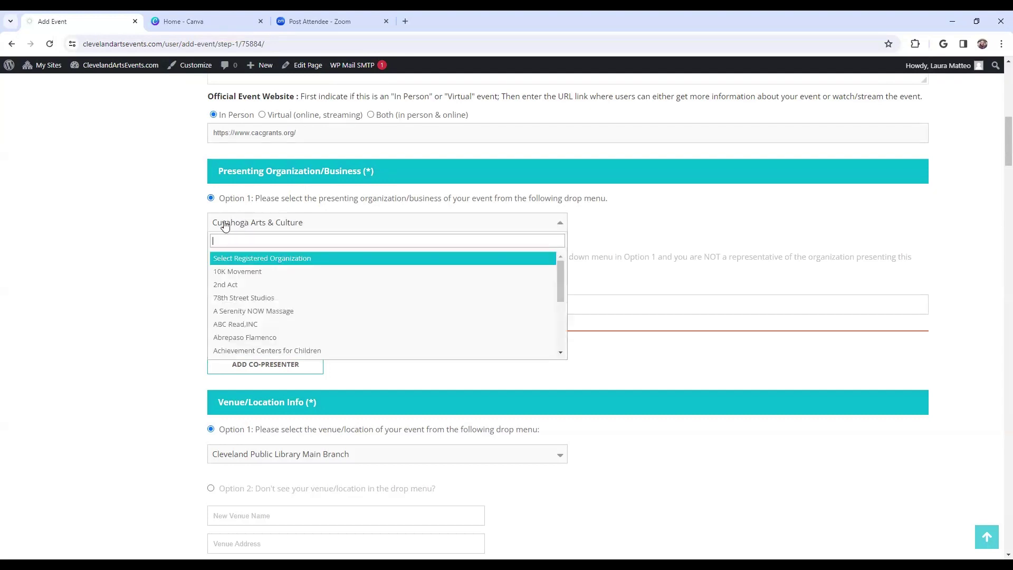
{"action": "left_click", "coordinate": [173, 230]}
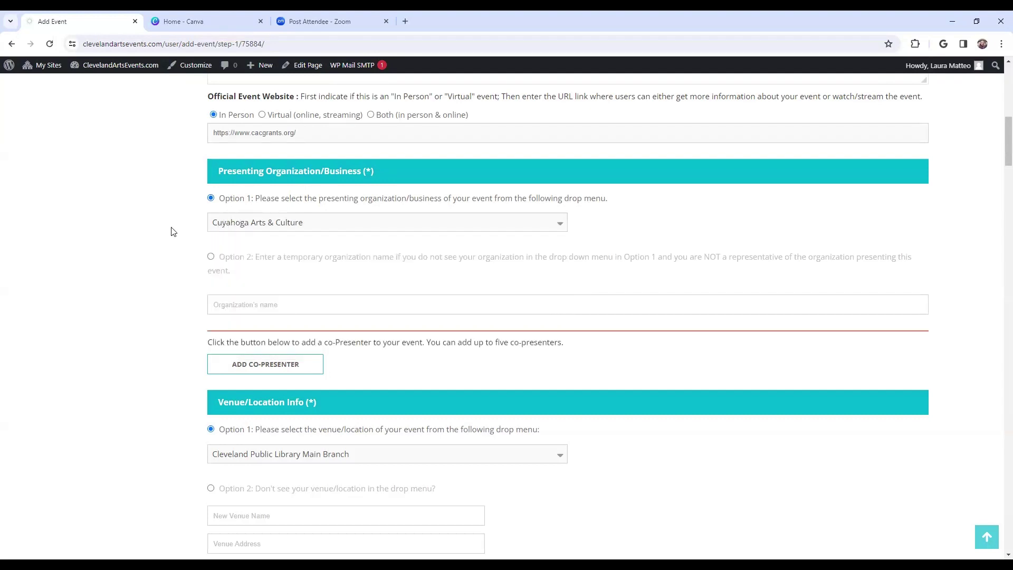
{"action": "left_click", "coordinate": [270, 366]}
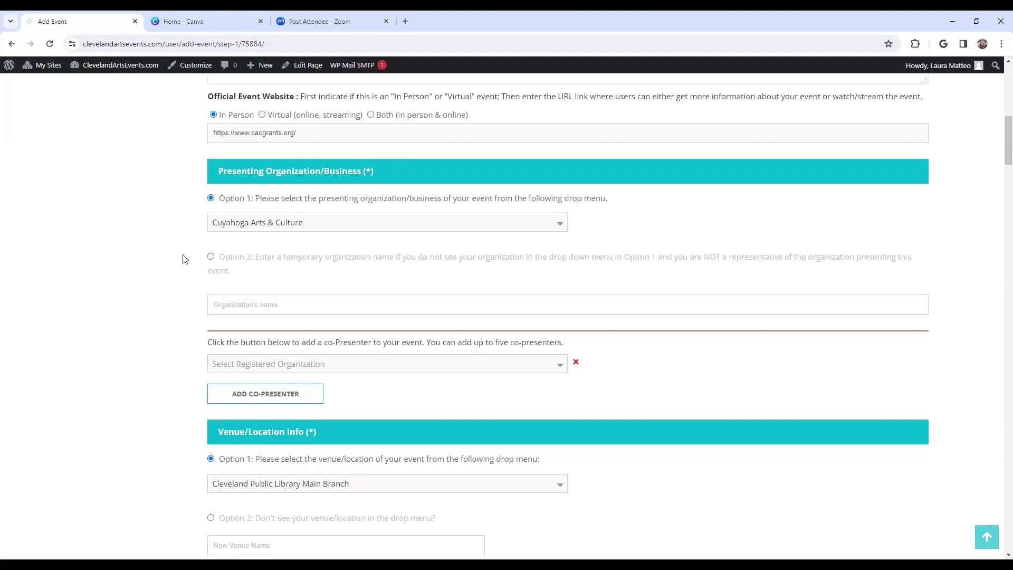
Review the venue/location options, the primary category choices, the secondary categories and the event tags section.
{"action": "scroll", "coordinate": [185, 258], "scroll_direction": "down", "scroll_amount": 5}
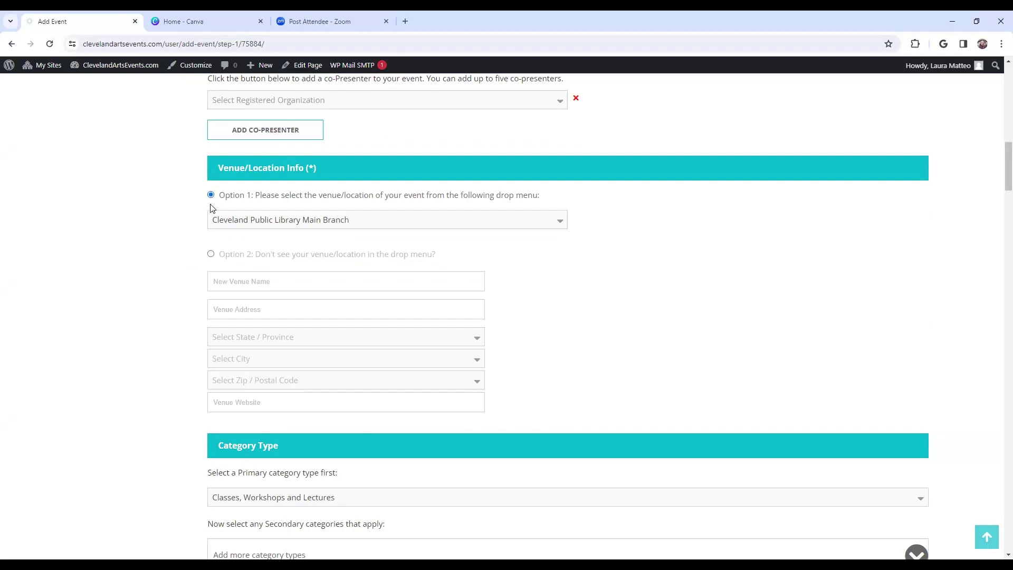
{"action": "scroll", "coordinate": [210, 207], "scroll_direction": "up", "scroll_amount": 4}
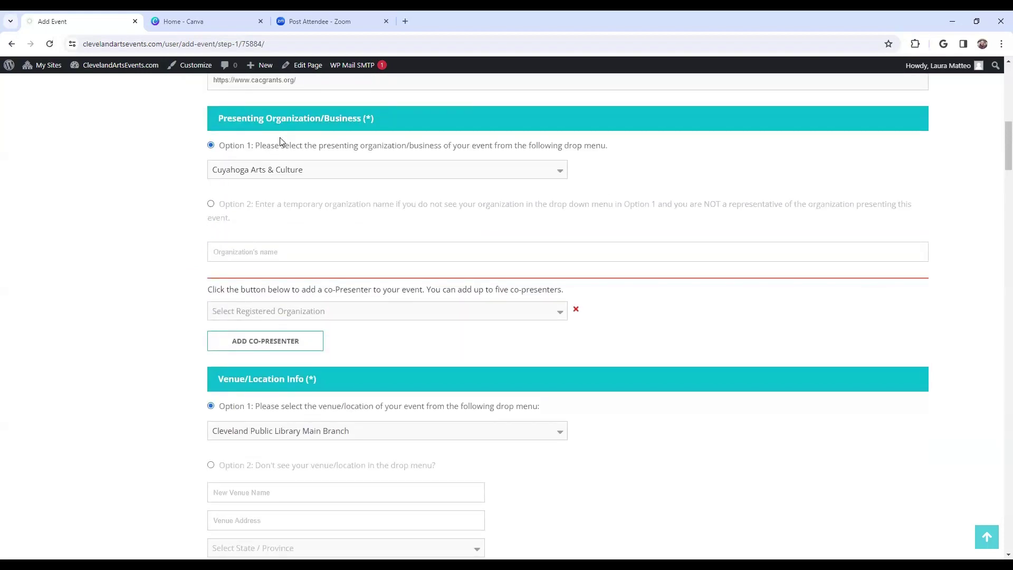
{"action": "scroll", "coordinate": [290, 220], "scroll_direction": "down", "scroll_amount": 3}
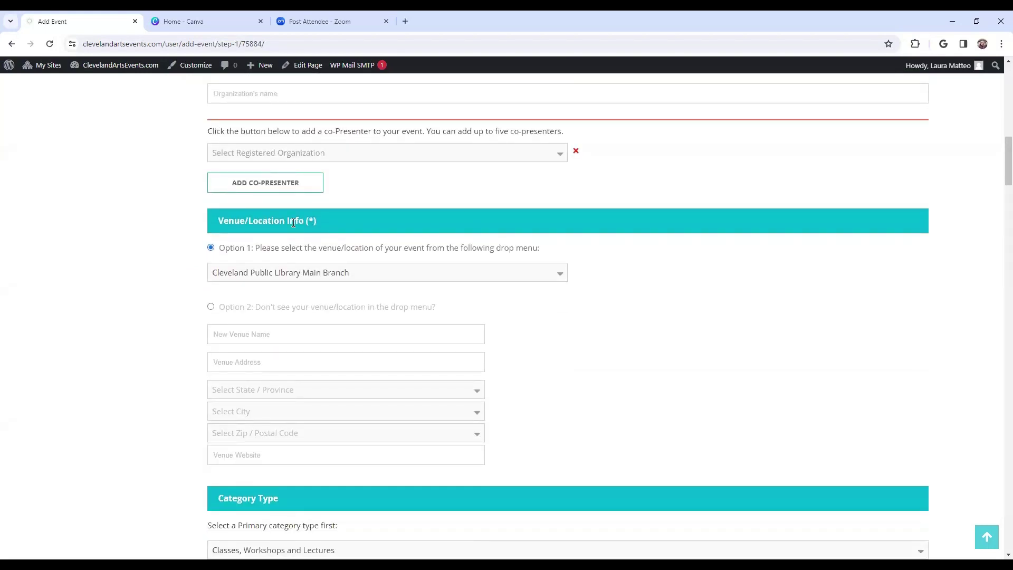
{"action": "scroll", "coordinate": [276, 266], "scroll_direction": "down", "scroll_amount": 1}
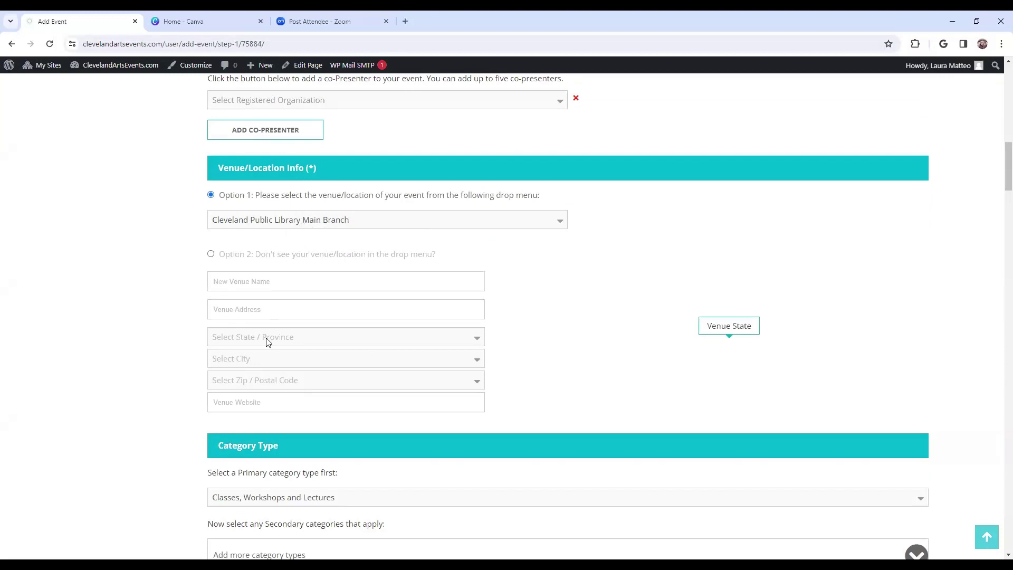
{"action": "scroll", "coordinate": [321, 260], "scroll_direction": "down", "scroll_amount": 5}
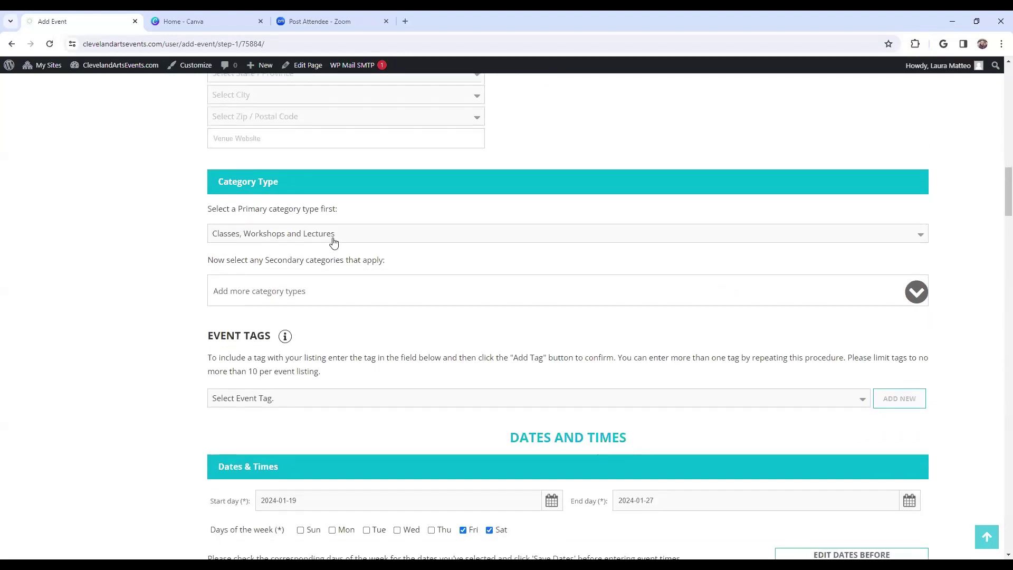
{"action": "left_click", "coordinate": [398, 242]}
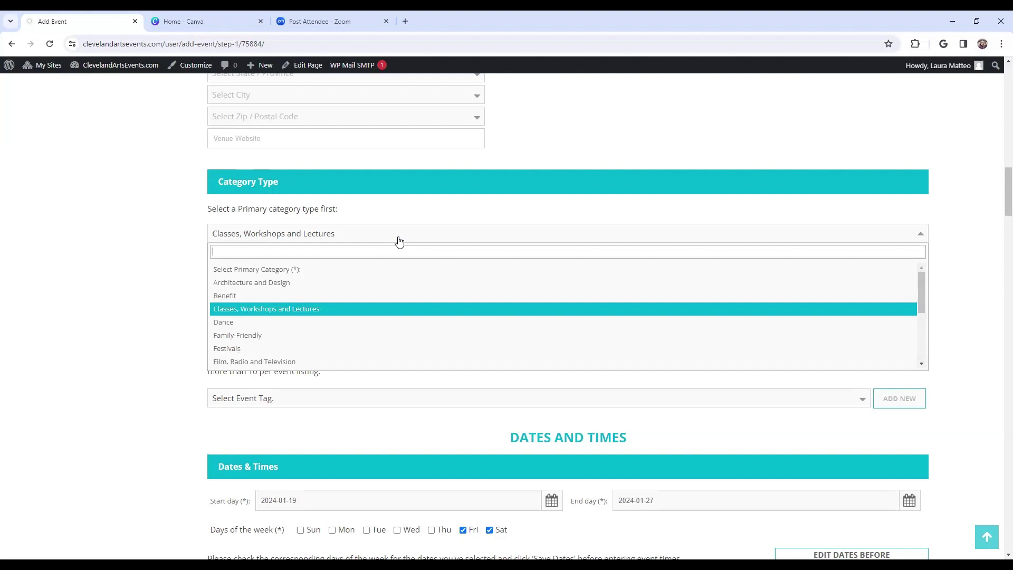
{"action": "left_click", "coordinate": [399, 241]}
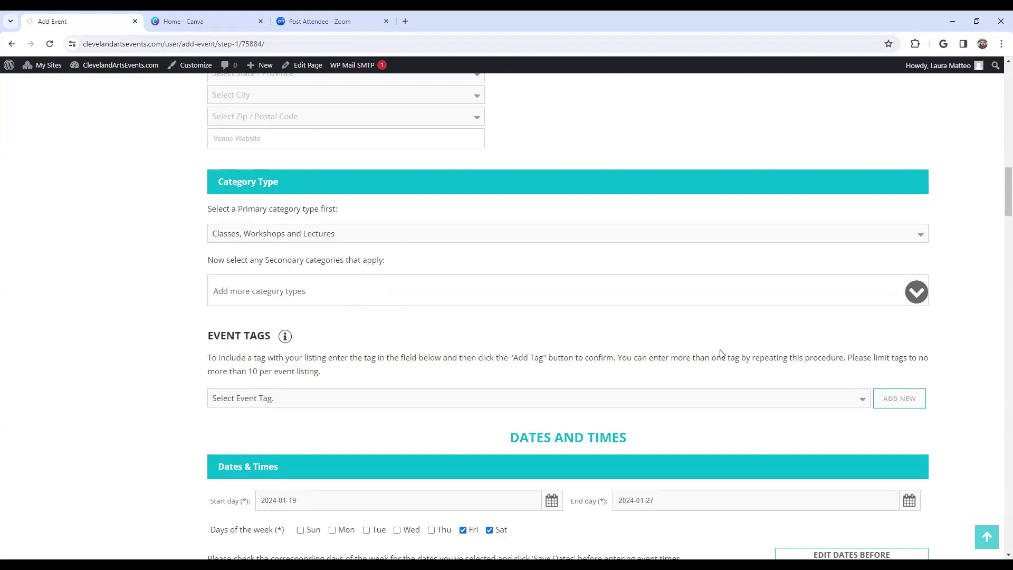
{"action": "left_click", "coordinate": [916, 291]}
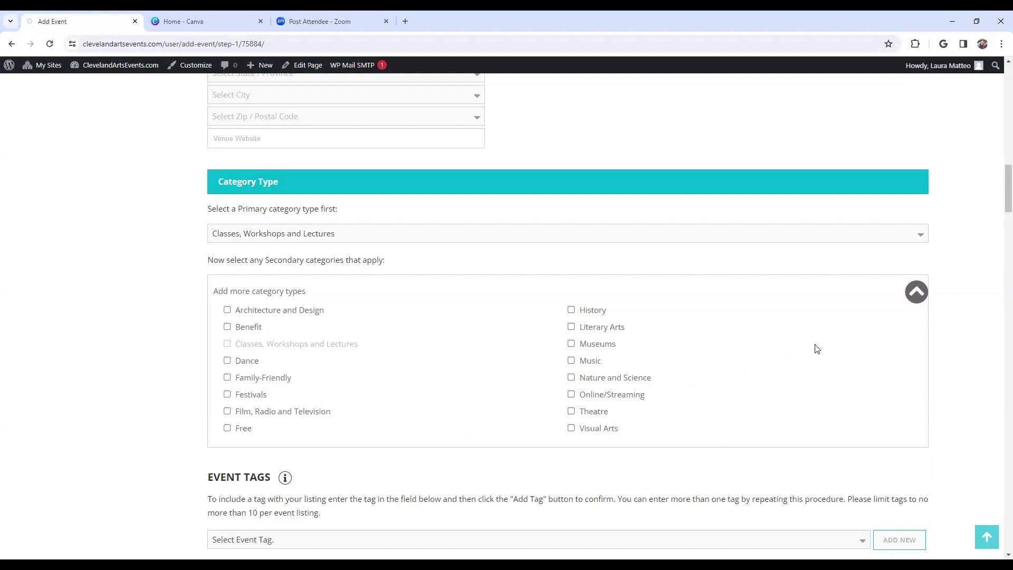
{"action": "left_click", "coordinate": [916, 293]}
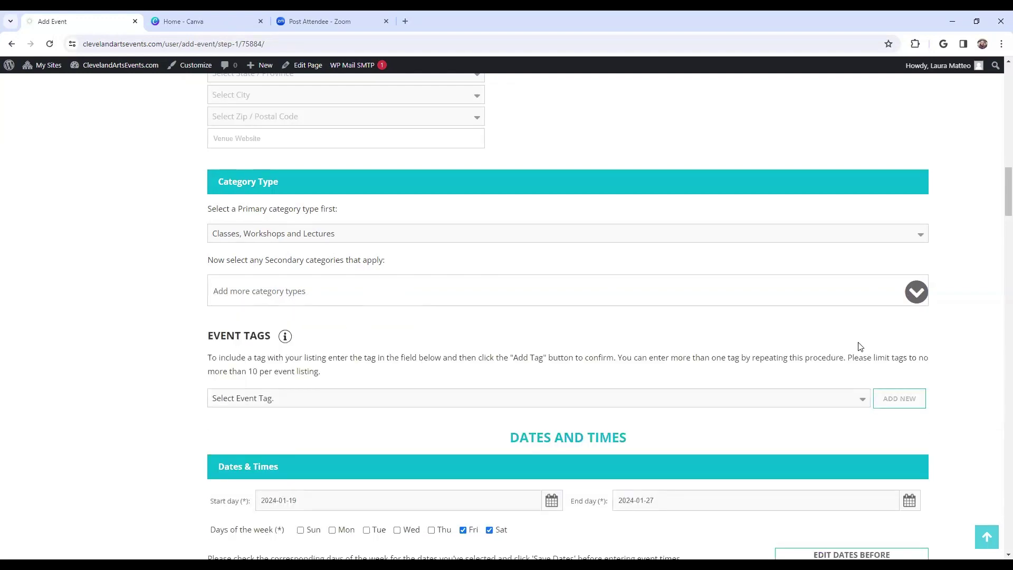
{"action": "scroll", "coordinate": [859, 347], "scroll_direction": "down", "scroll_amount": 3}
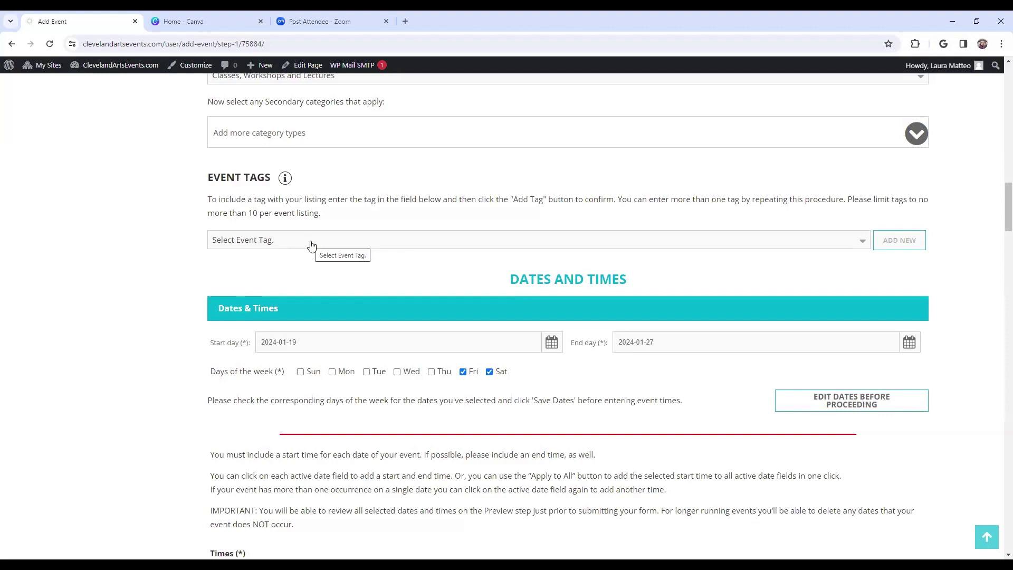
Set the event's start and end day to 2024-01-24, check only Wednesday, and apply the edited dates.
{"action": "scroll", "coordinate": [201, 230], "scroll_direction": "down", "scroll_amount": 3}
{"action": "scroll", "coordinate": [200, 229], "scroll_direction": "up", "scroll_amount": 1}
{"action": "scroll", "coordinate": [200, 230], "scroll_direction": "down", "scroll_amount": 1}
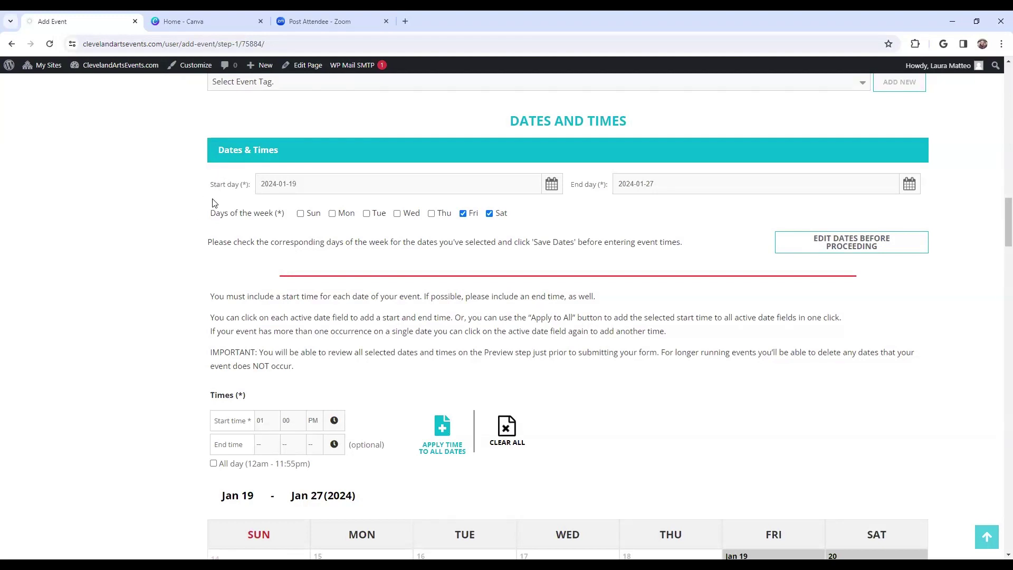
{"action": "left_click", "coordinate": [549, 187]}
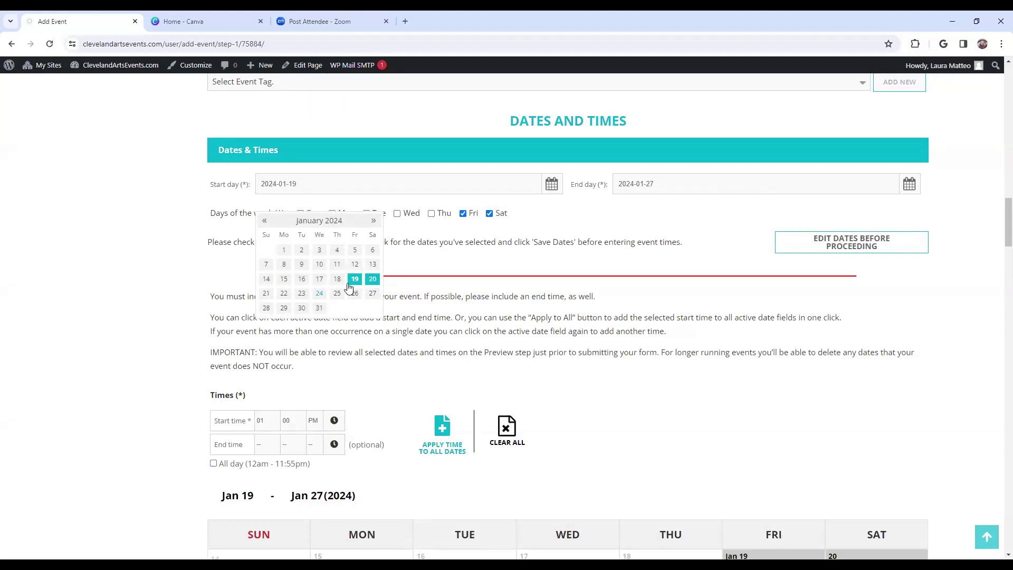
{"action": "left_click", "coordinate": [319, 294]}
{"action": "left_click", "coordinate": [908, 184]}
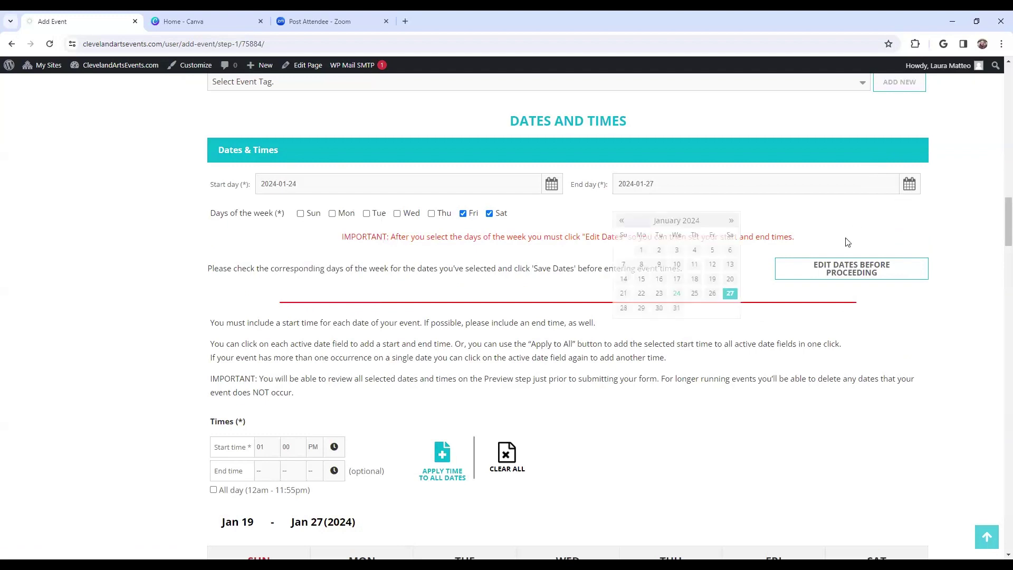
{"action": "left_click", "coordinate": [676, 293]}
{"action": "left_click", "coordinate": [397, 213]}
{"action": "left_click", "coordinate": [489, 213]}
{"action": "left_click", "coordinate": [463, 213]}
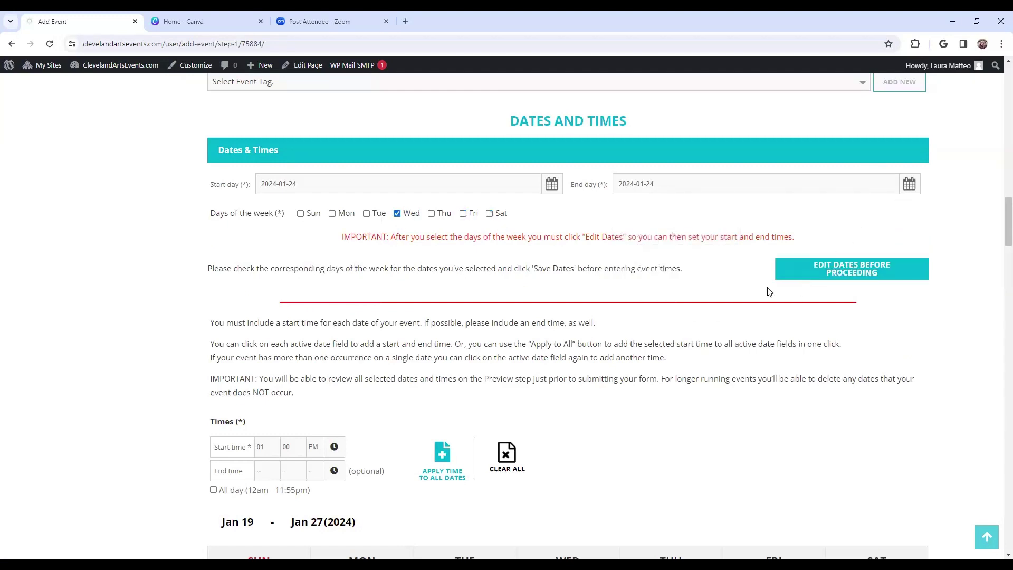
{"action": "left_click", "coordinate": [836, 275]}
{"action": "left_click", "coordinate": [447, 152]}
{"action": "scroll", "coordinate": [558, 348], "scroll_direction": "down", "scroll_amount": 5}
Set the event dates to 2024-01-19 through 2024-01-27 with only Friday and Saturday checked, and apply the edited dates.
{"action": "scroll", "coordinate": [573, 367], "scroll_direction": "up", "scroll_amount": 5}
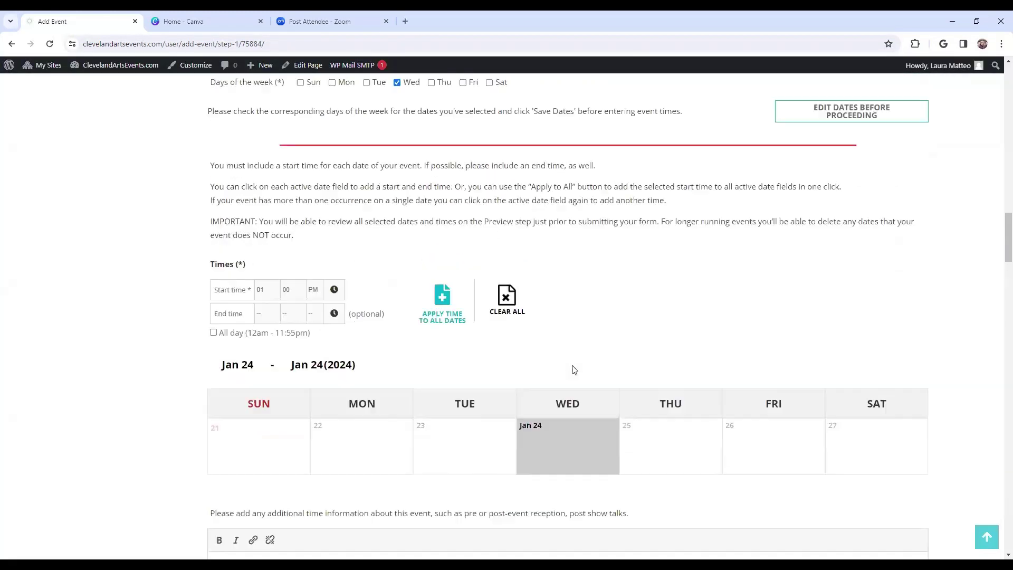
{"action": "left_click", "coordinate": [555, 242]}
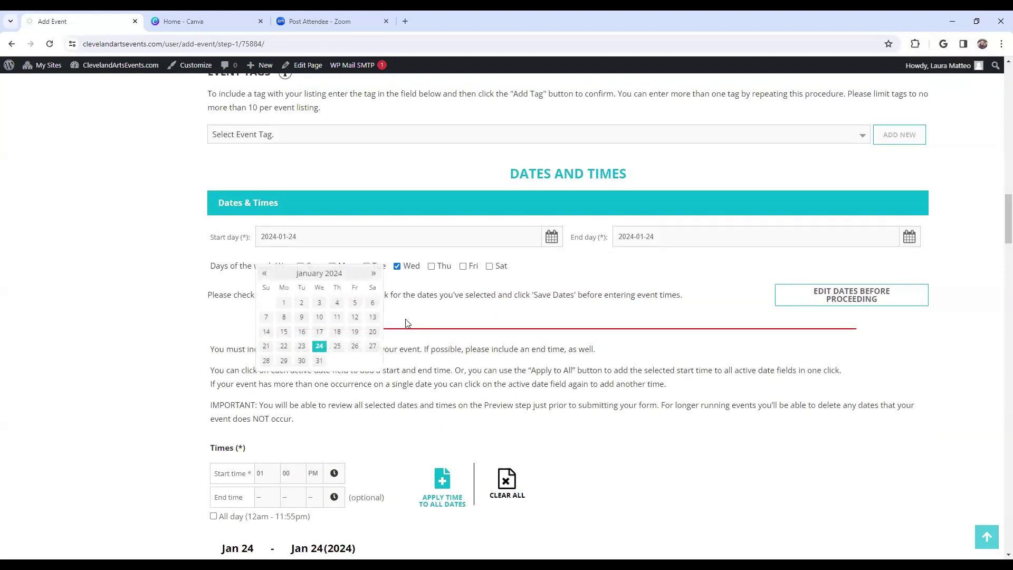
{"action": "left_click", "coordinate": [354, 331]}
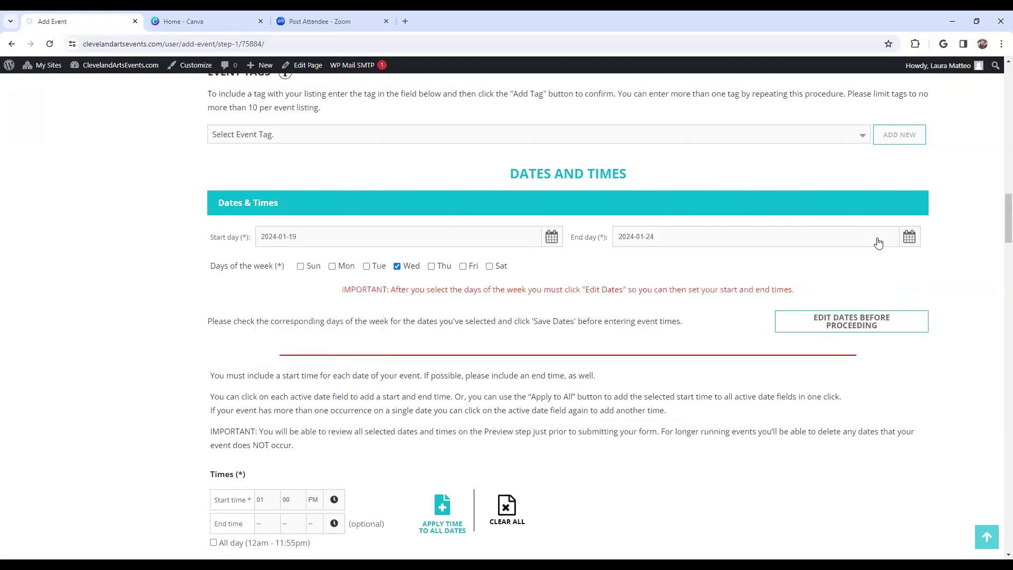
{"action": "left_click", "coordinate": [908, 237]}
{"action": "left_click", "coordinate": [730, 346]}
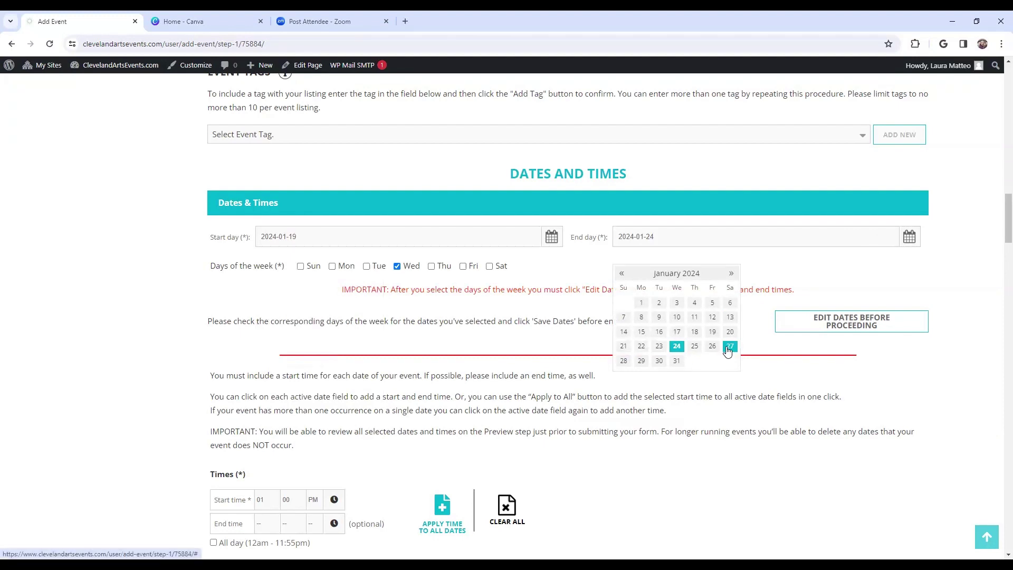
{"action": "left_click", "coordinate": [397, 266]}
{"action": "left_click", "coordinate": [462, 267]}
{"action": "left_click", "coordinate": [489, 266]}
{"action": "left_click", "coordinate": [810, 320]}
{"action": "scroll", "coordinate": [662, 326], "scroll_direction": "down", "scroll_amount": 6}
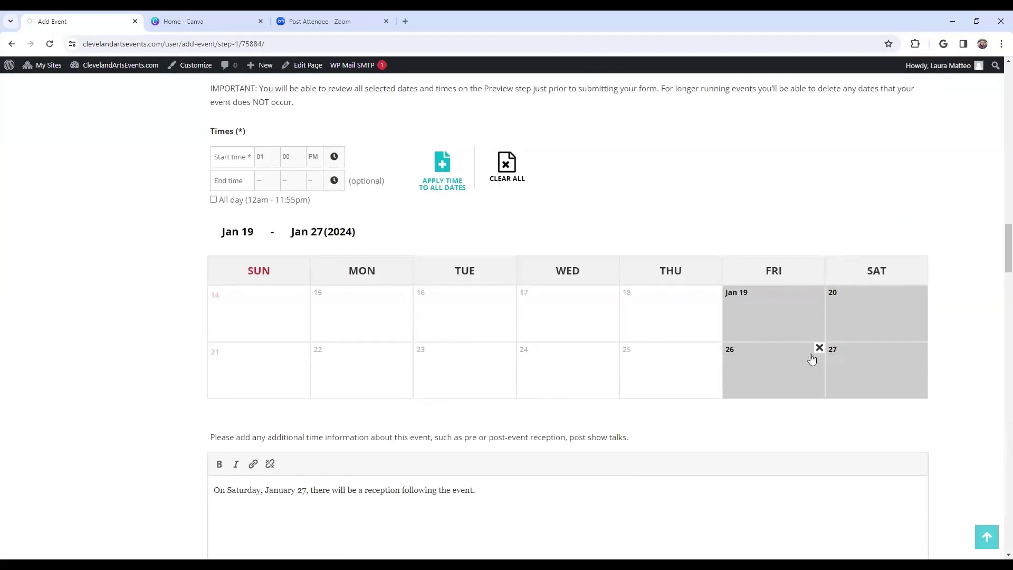
Set the start time to 05:00 PM and the end time to 07:00 PM, and apply them to all dates.
{"action": "scroll", "coordinate": [568, 226], "scroll_direction": "up", "scroll_amount": 4}
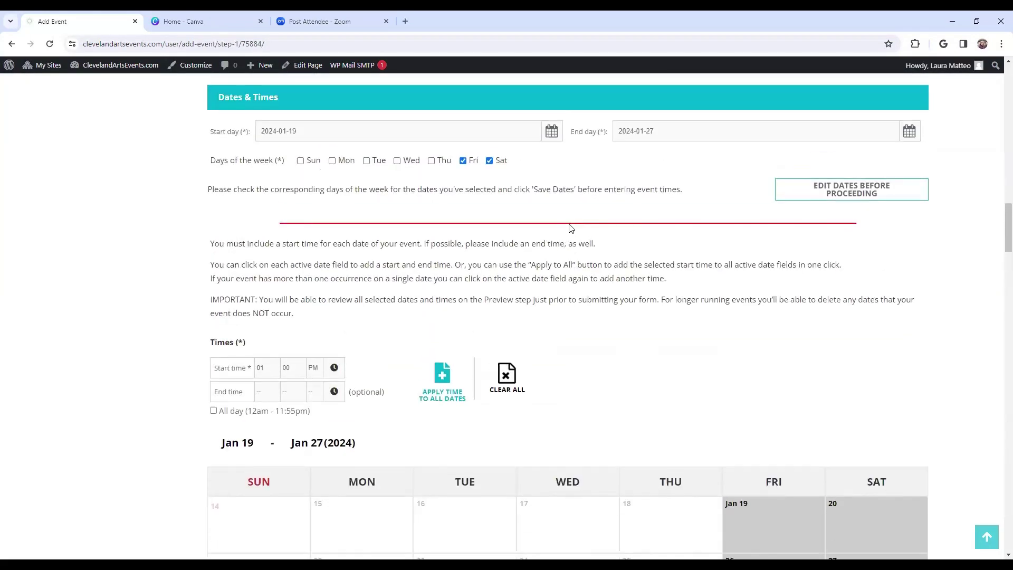
{"action": "scroll", "coordinate": [571, 228], "scroll_direction": "down", "scroll_amount": 2}
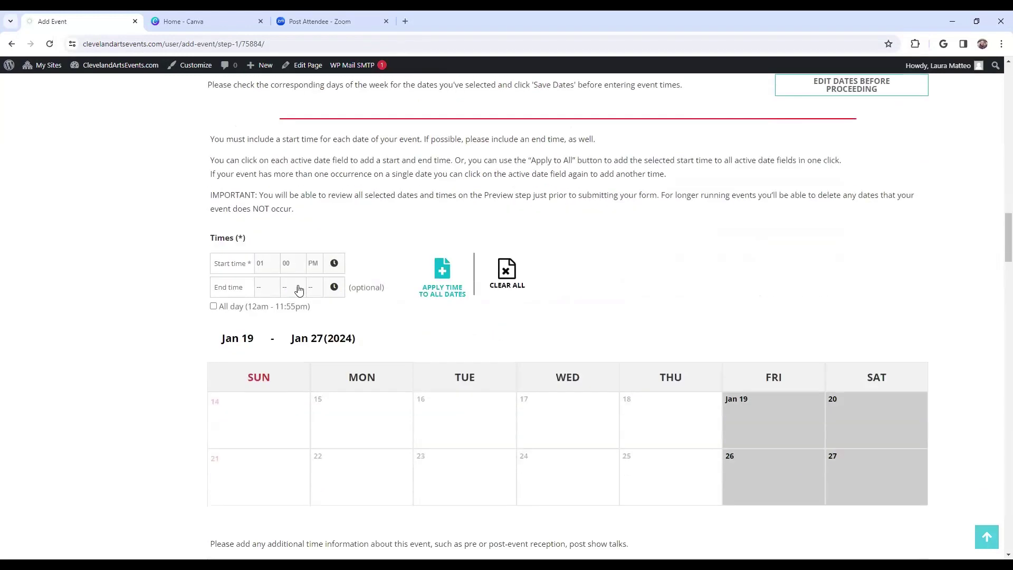
{"action": "left_click", "coordinate": [268, 269]}
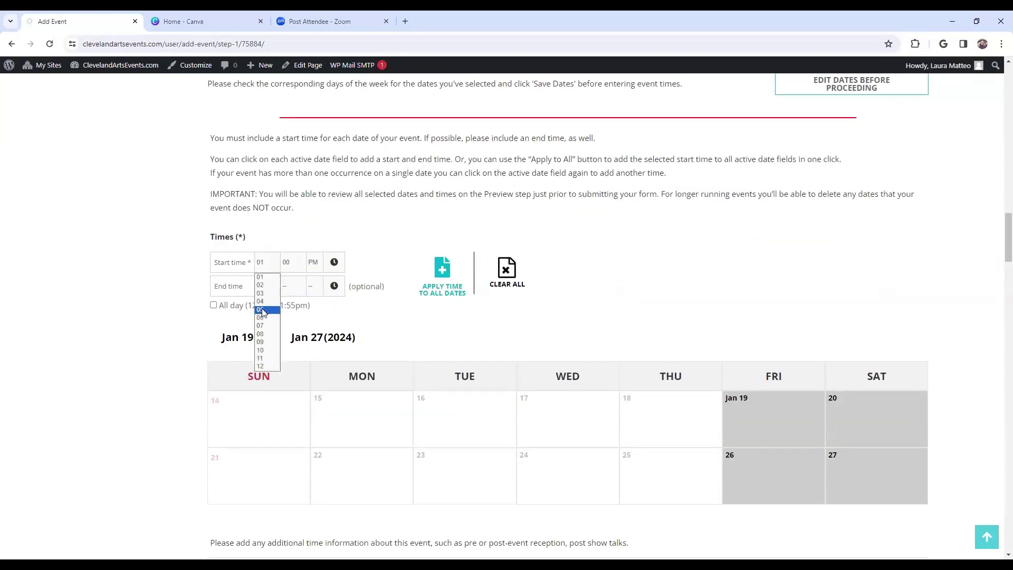
{"action": "left_click", "coordinate": [269, 310]}
{"action": "left_click", "coordinate": [267, 286]}
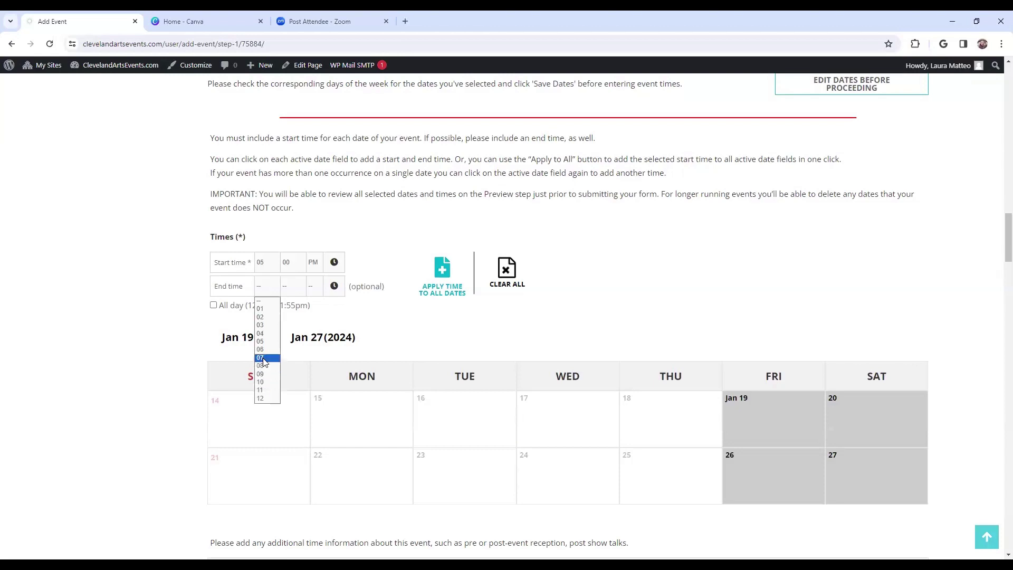
{"action": "left_click", "coordinate": [264, 359]}
{"action": "left_click", "coordinate": [443, 277]}
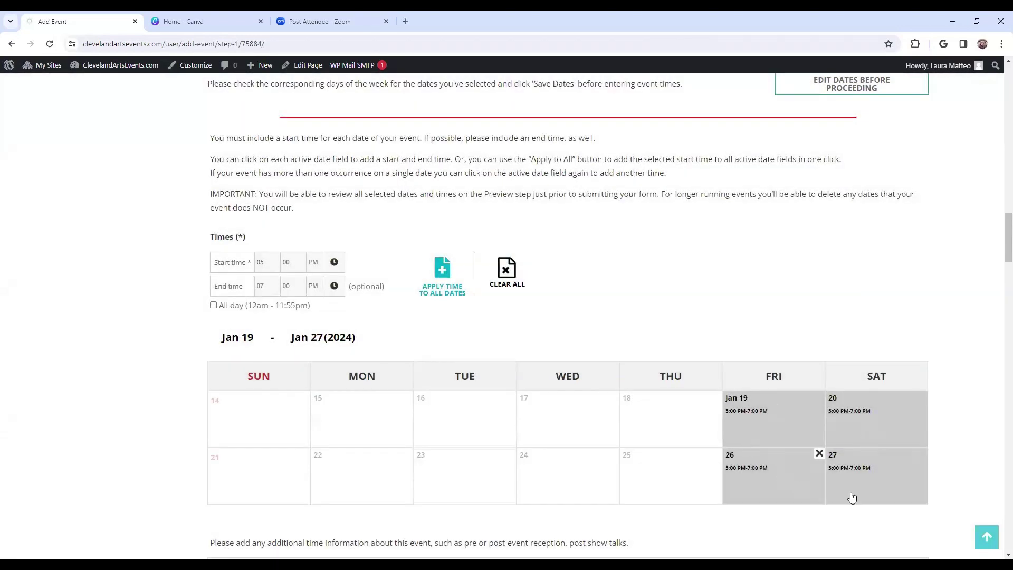
Change the January 19 start time to 04:00 PM and save it.
{"action": "scroll", "coordinate": [708, 306], "scroll_direction": "down", "scroll_amount": 3}
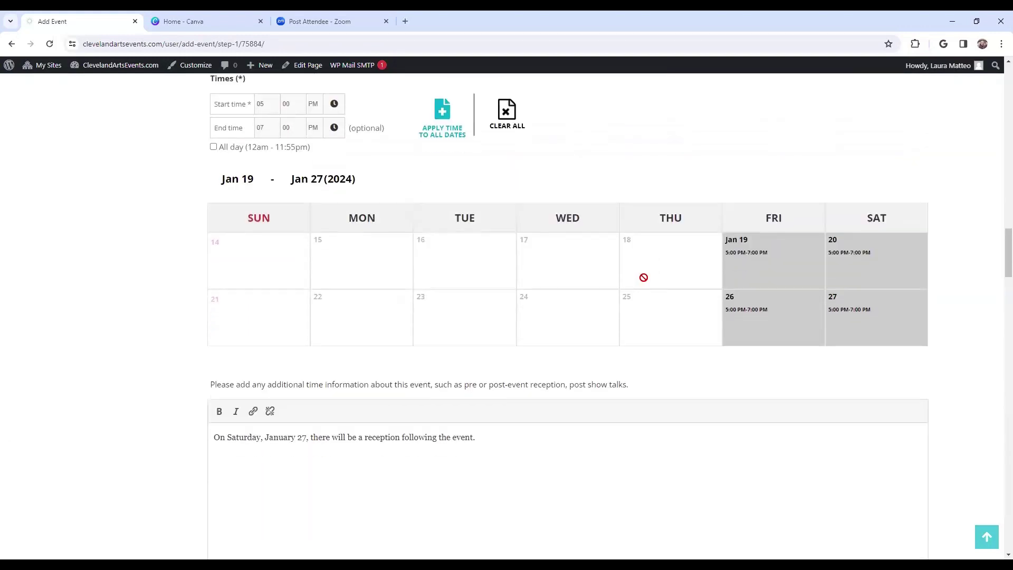
{"action": "mouse_move", "coordinate": [746, 256]}
{"action": "left_click", "coordinate": [743, 253]}
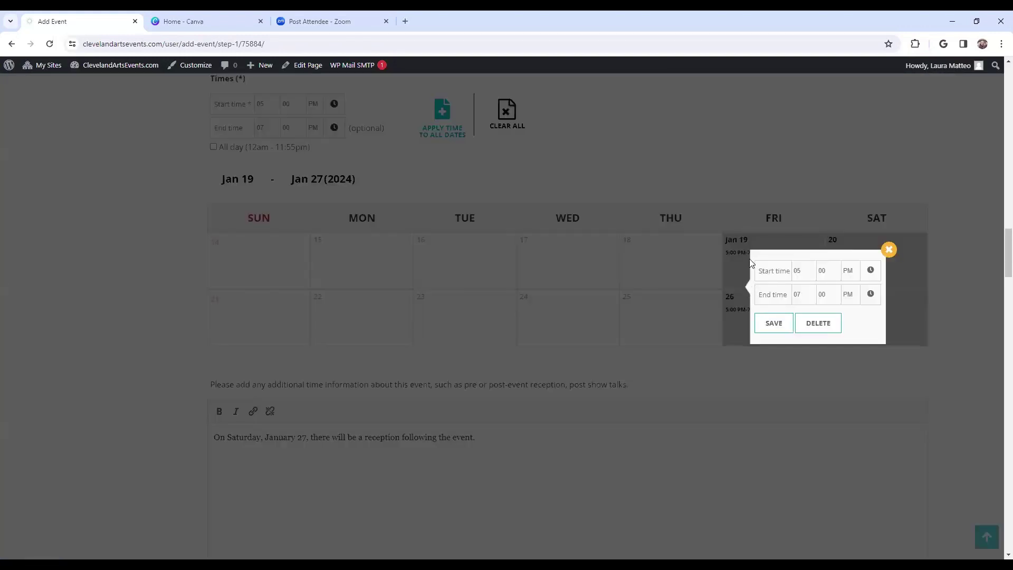
{"action": "left_click", "coordinate": [798, 271]}
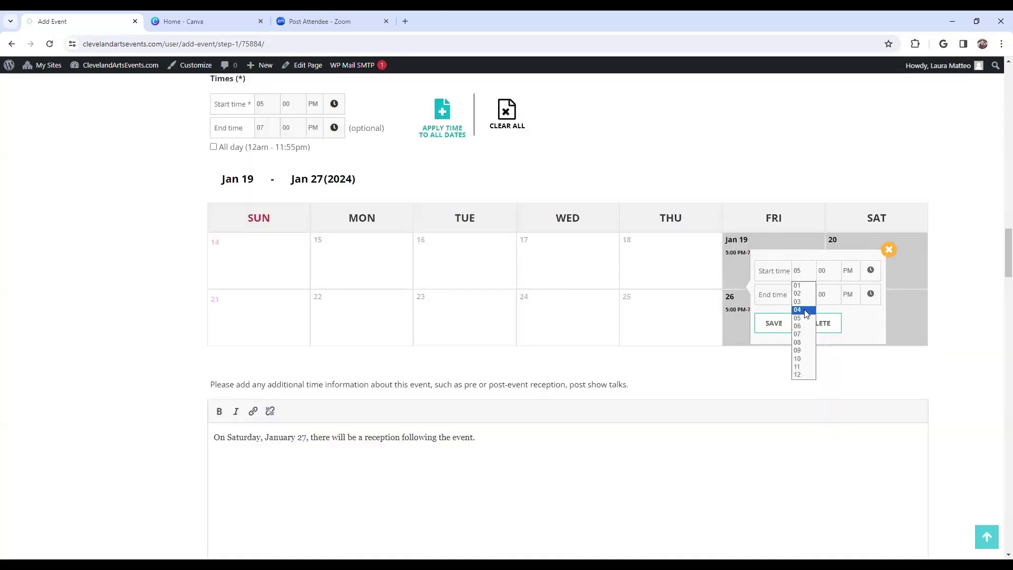
{"action": "left_click", "coordinate": [799, 310]}
{"action": "left_click", "coordinate": [774, 323]}
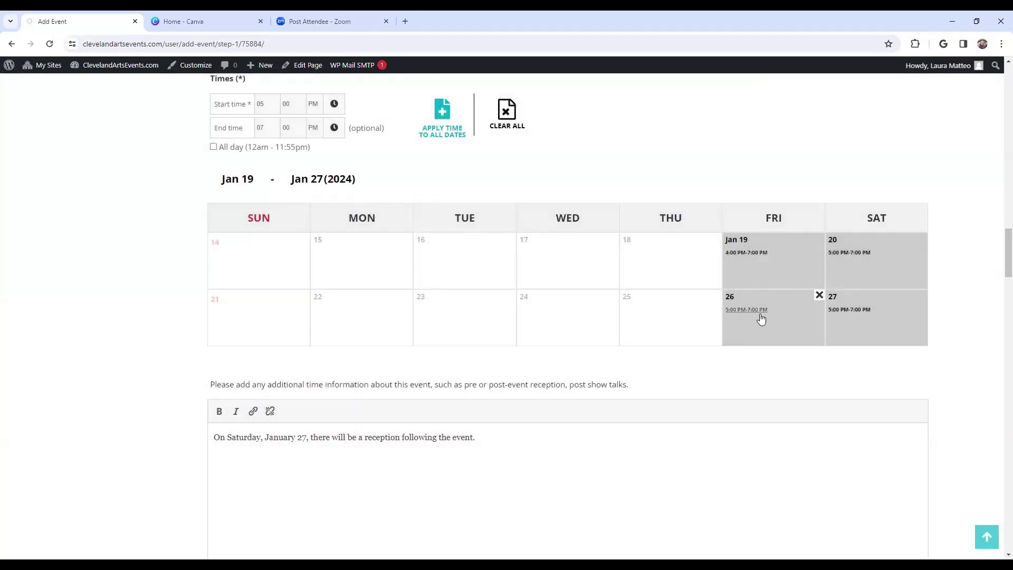
Remove the January 26 occurrence from the event calendar.
{"action": "left_click", "coordinate": [819, 295]}
{"action": "left_click", "coordinate": [442, 142]}
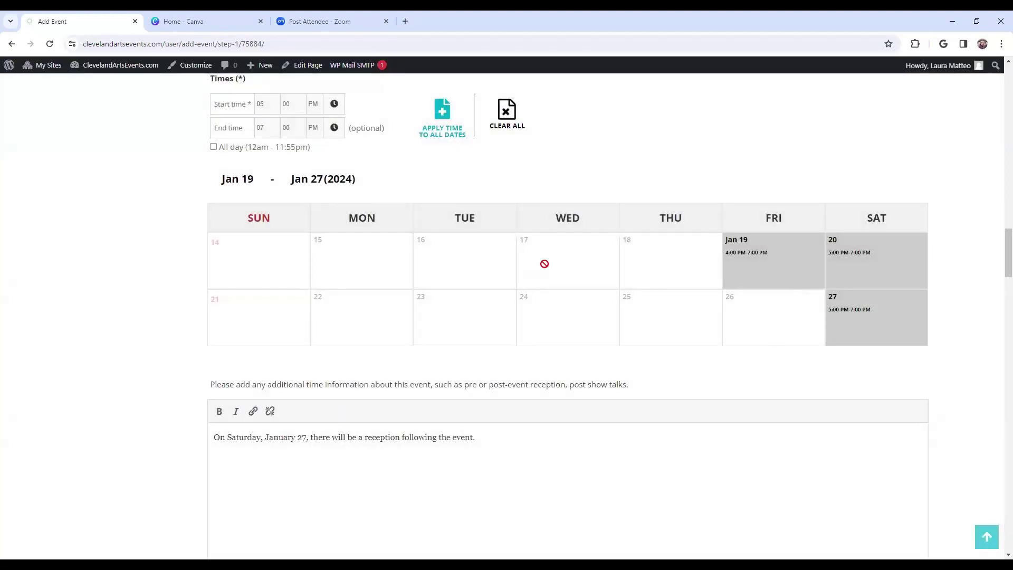
{"action": "scroll", "coordinate": [530, 314], "scroll_direction": "down", "scroll_amount": 2}
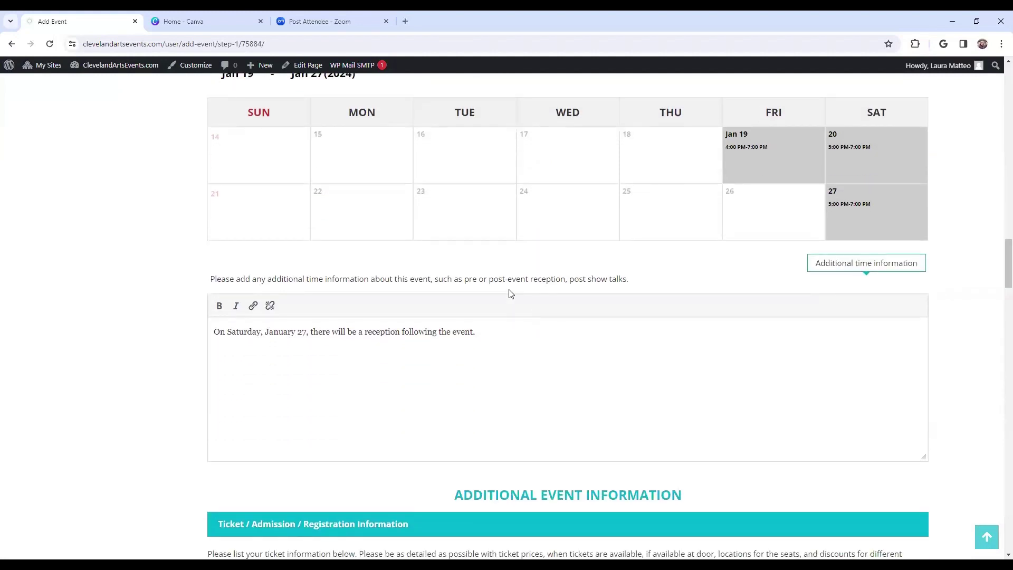
Review the additional time, ticket and admission, general accessibility and price discount sections of the event form.
{"action": "scroll", "coordinate": [396, 275], "scroll_direction": "down", "scroll_amount": 1}
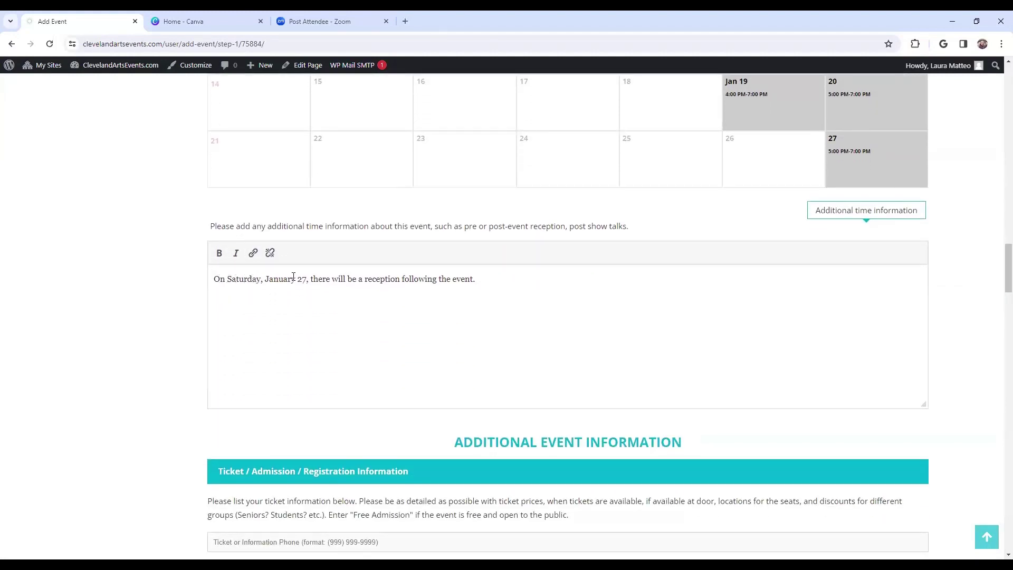
{"action": "scroll", "coordinate": [536, 276], "scroll_direction": "down", "scroll_amount": 4}
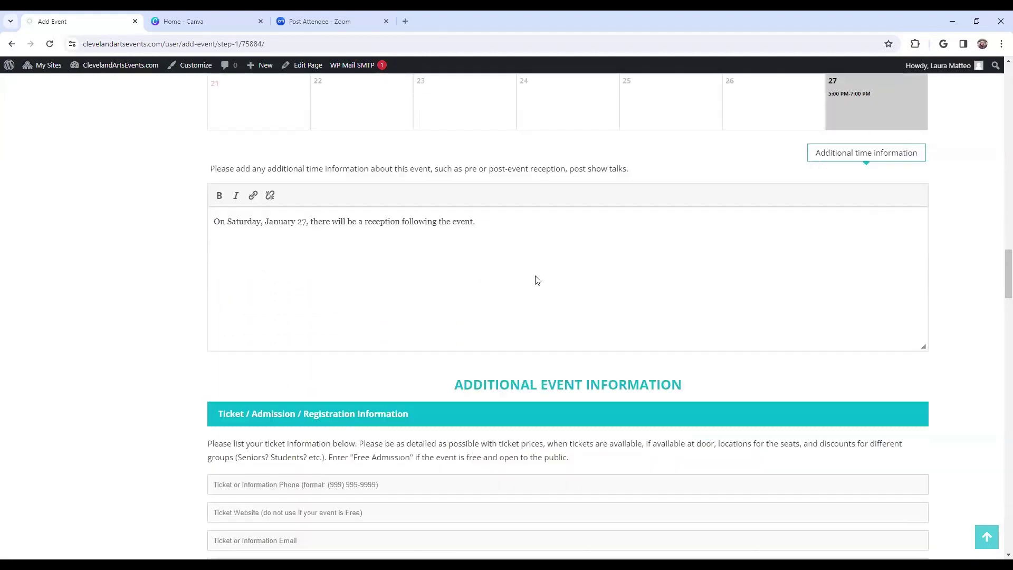
{"action": "scroll", "coordinate": [594, 248], "scroll_direction": "down", "scroll_amount": 2}
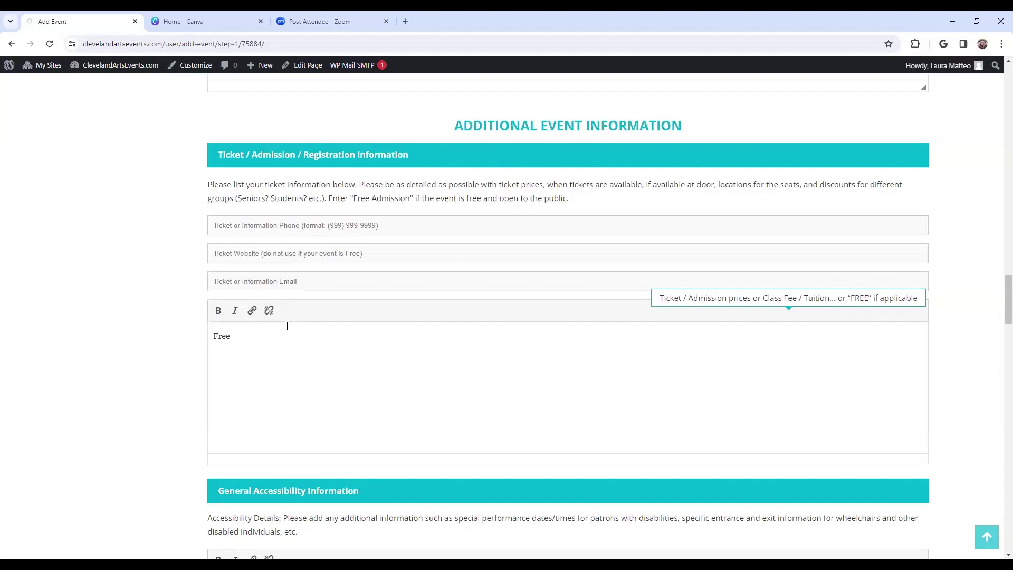
{"action": "scroll", "coordinate": [287, 326], "scroll_direction": "down", "scroll_amount": 2}
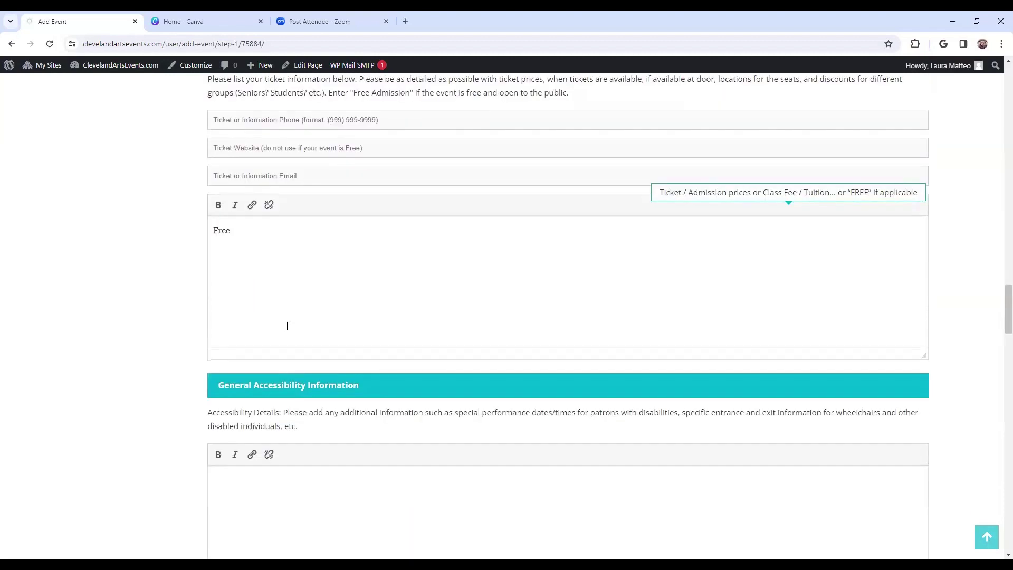
{"action": "scroll", "coordinate": [287, 326], "scroll_direction": "down", "scroll_amount": 3}
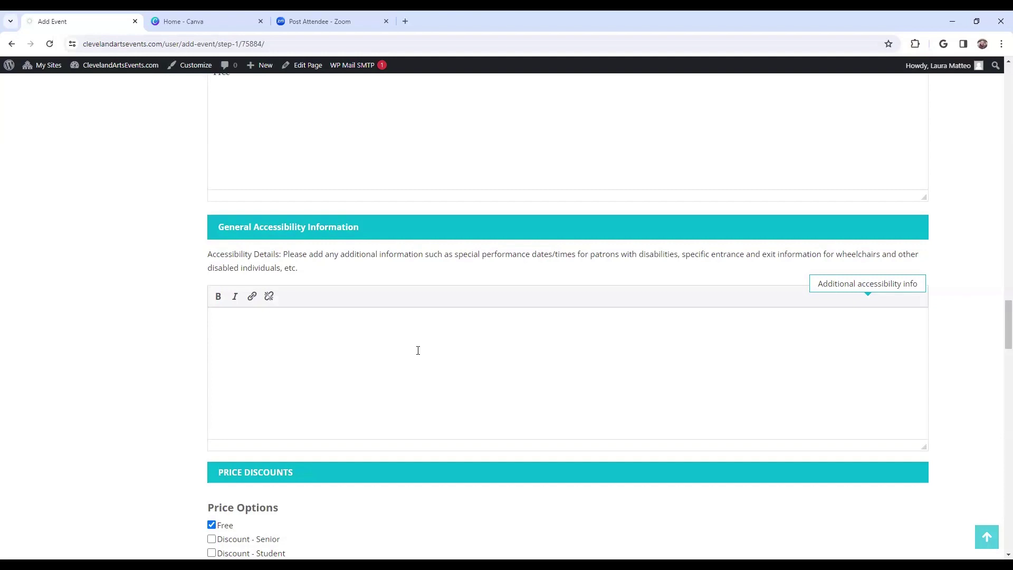
{"action": "scroll", "coordinate": [473, 356], "scroll_direction": "down", "scroll_amount": 5}
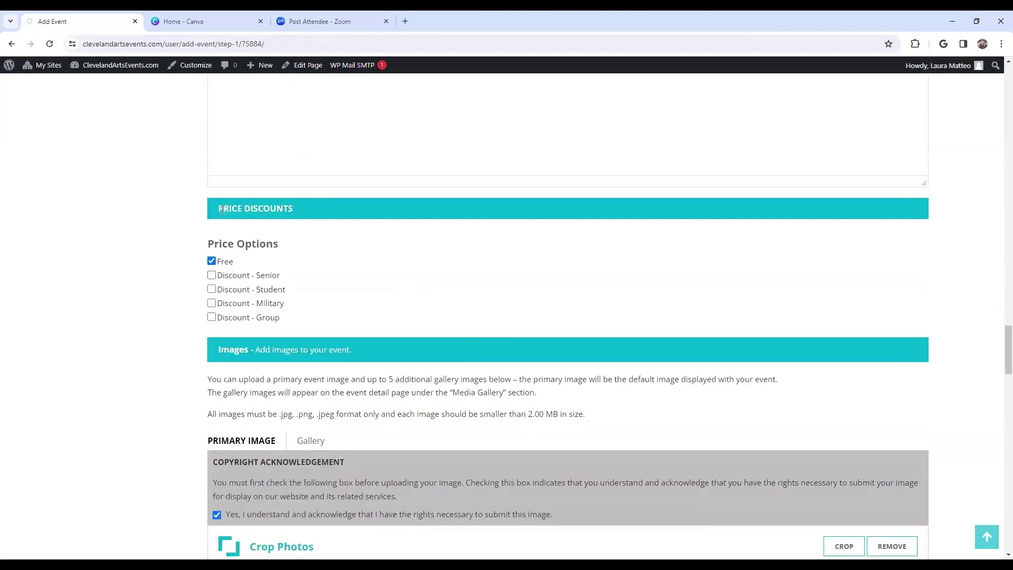
{"action": "scroll", "coordinate": [126, 245], "scroll_direction": "down", "scroll_amount": 4}
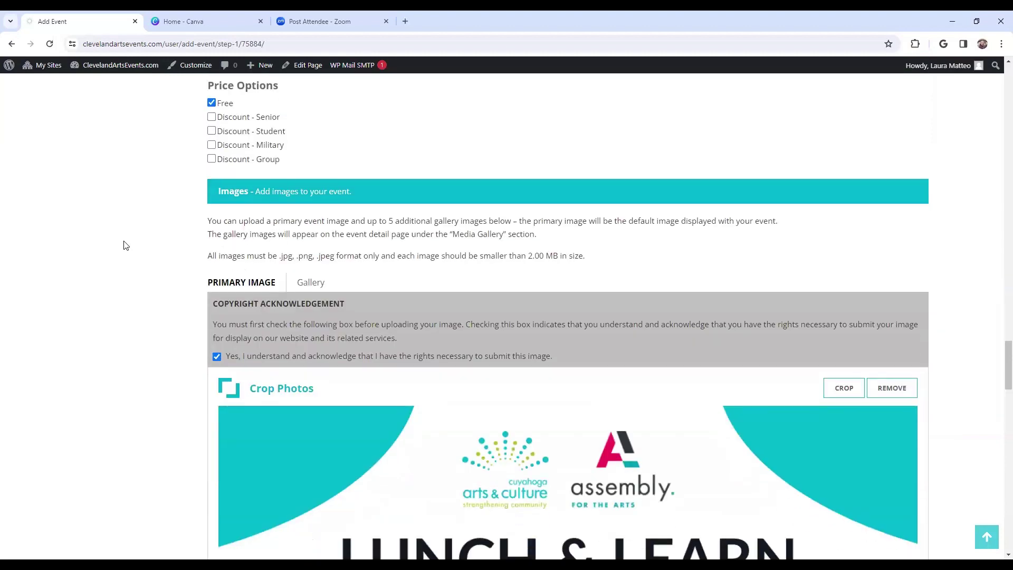
{"action": "scroll", "coordinate": [126, 245], "scroll_direction": "down", "scroll_amount": 3}
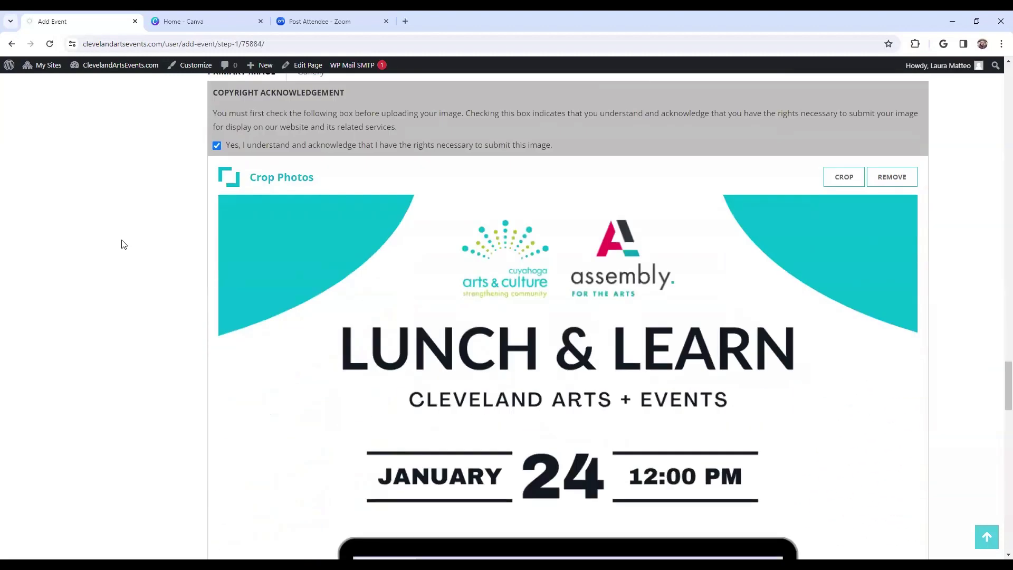
Examine the Images section's upload rules, copyright acknowledgement and primary image, view the Gallery upload options and return to the primary image.
{"action": "scroll", "coordinate": [126, 248], "scroll_direction": "up", "scroll_amount": 5}
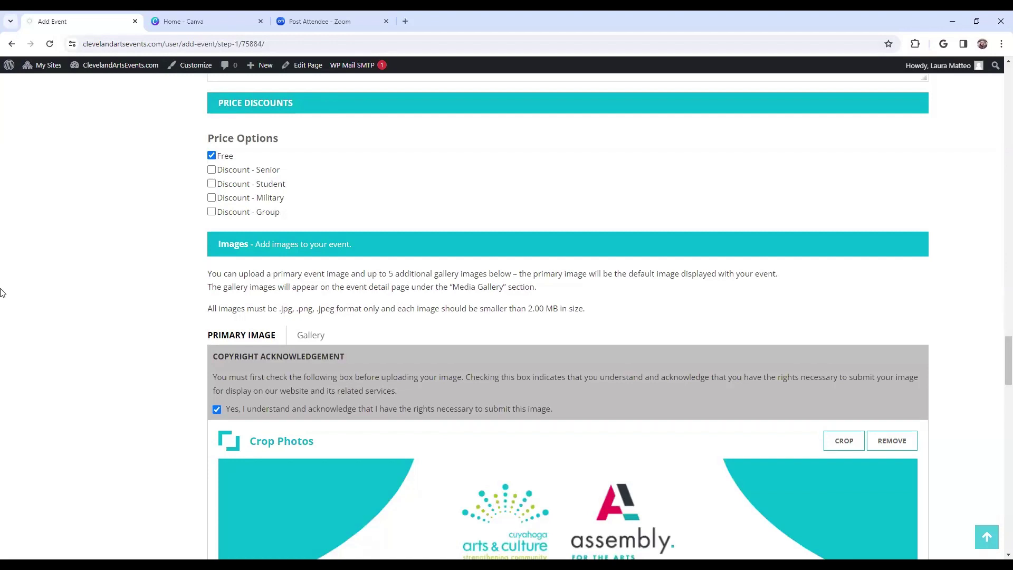
{"action": "scroll", "coordinate": [153, 346], "scroll_direction": "down", "scroll_amount": 3}
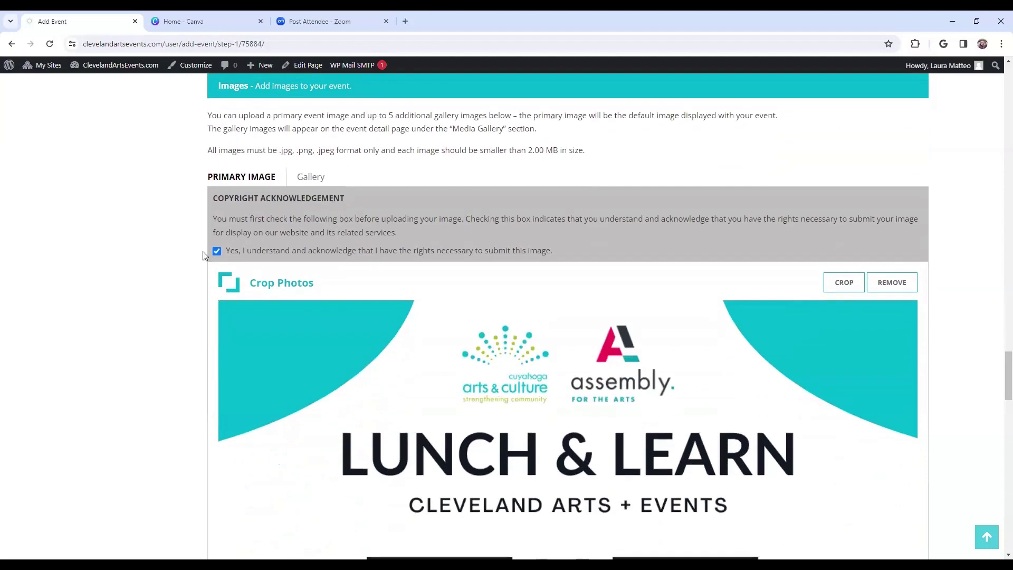
{"action": "scroll", "coordinate": [174, 331], "scroll_direction": "down", "scroll_amount": 8}
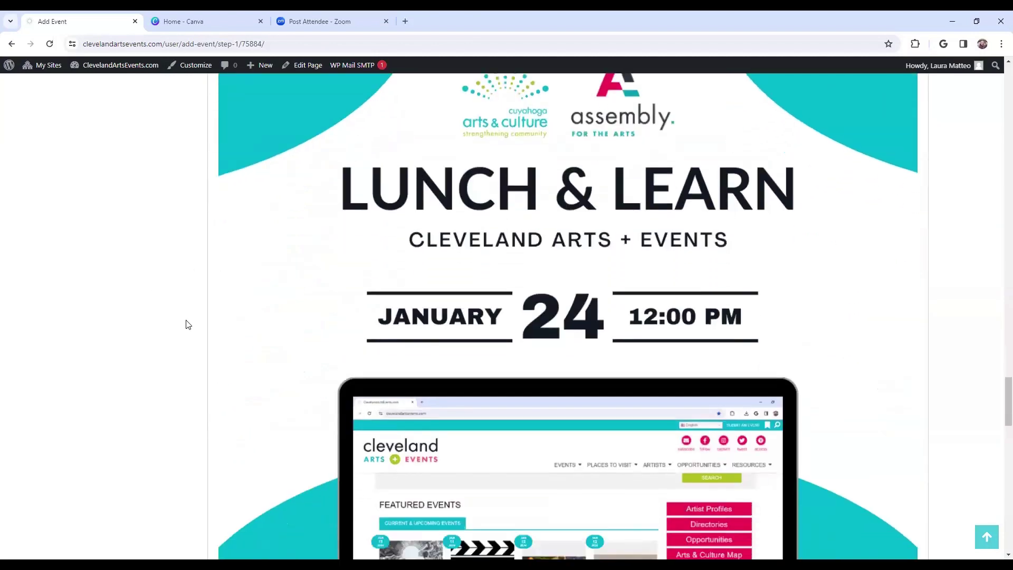
{"action": "scroll", "coordinate": [428, 288], "scroll_direction": "down", "scroll_amount": 4}
{"action": "scroll", "coordinate": [424, 291], "scroll_direction": "up", "scroll_amount": 11}
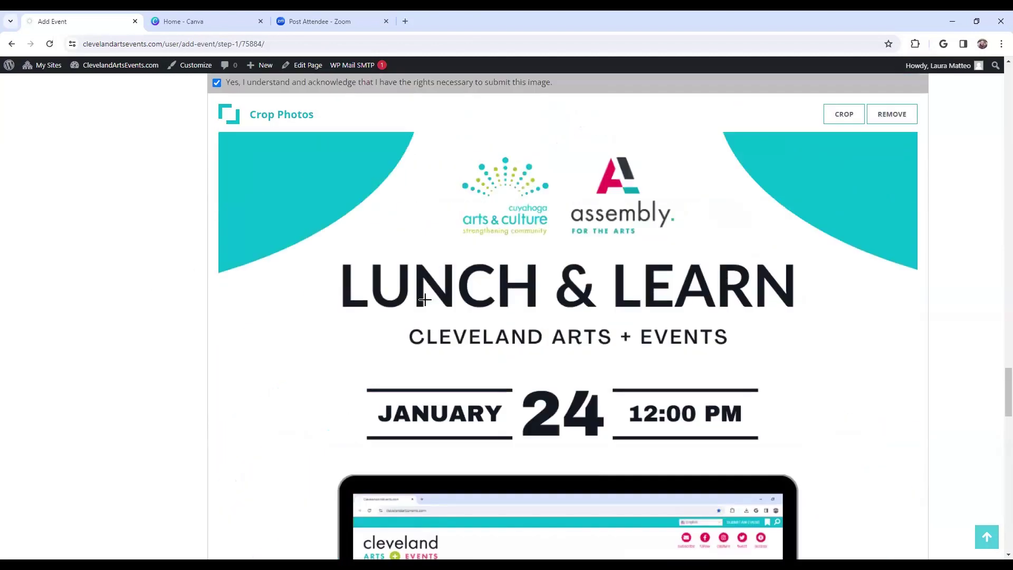
{"action": "scroll", "coordinate": [337, 328], "scroll_direction": "up", "scroll_amount": 2}
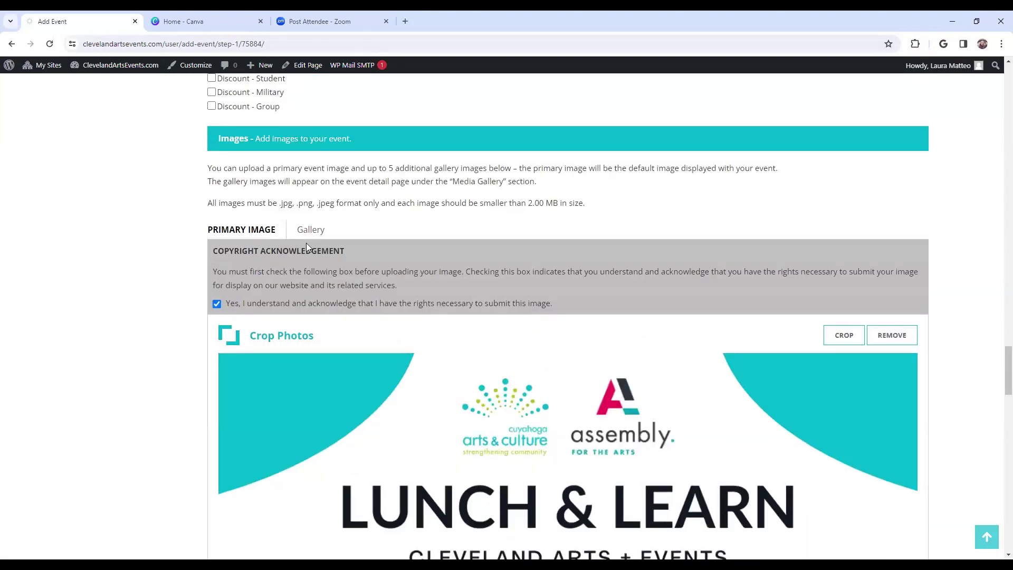
{"action": "left_click", "coordinate": [312, 229]}
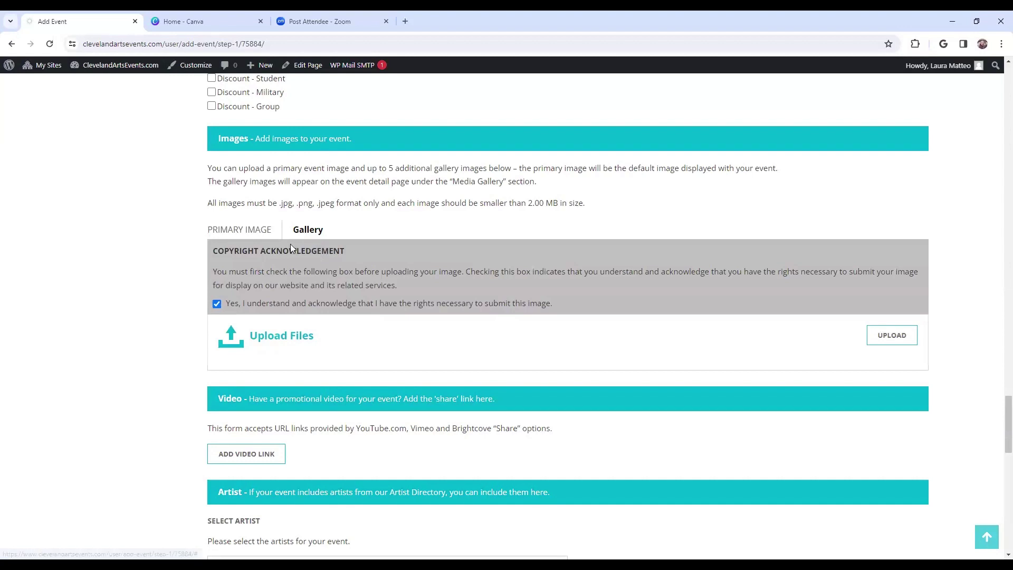
{"action": "left_click", "coordinate": [249, 232]}
Add a blank video link entry to the event's Video section.
{"action": "scroll", "coordinate": [198, 251], "scroll_direction": "down", "scroll_amount": 15}
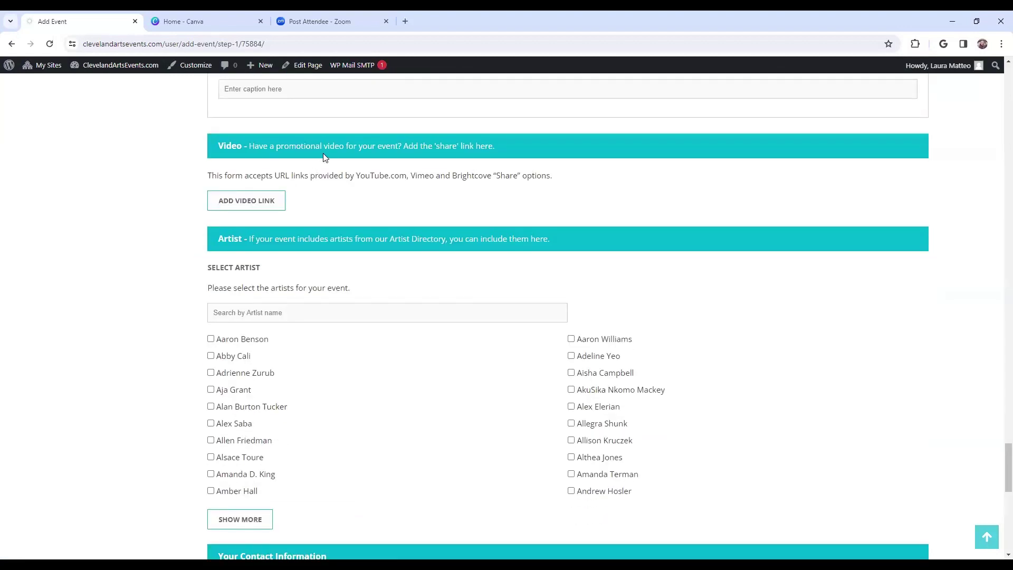
{"action": "left_click", "coordinate": [269, 206]}
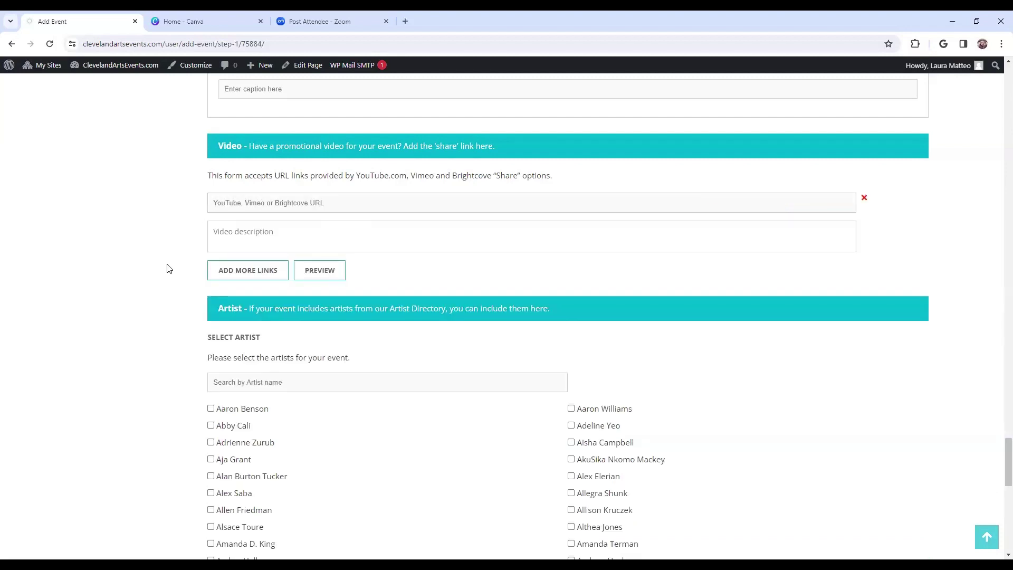
Look over the artist selection and contact information sections, and proceed to the preview of the event listing.
{"action": "scroll", "coordinate": [142, 250], "scroll_direction": "down", "scroll_amount": 3}
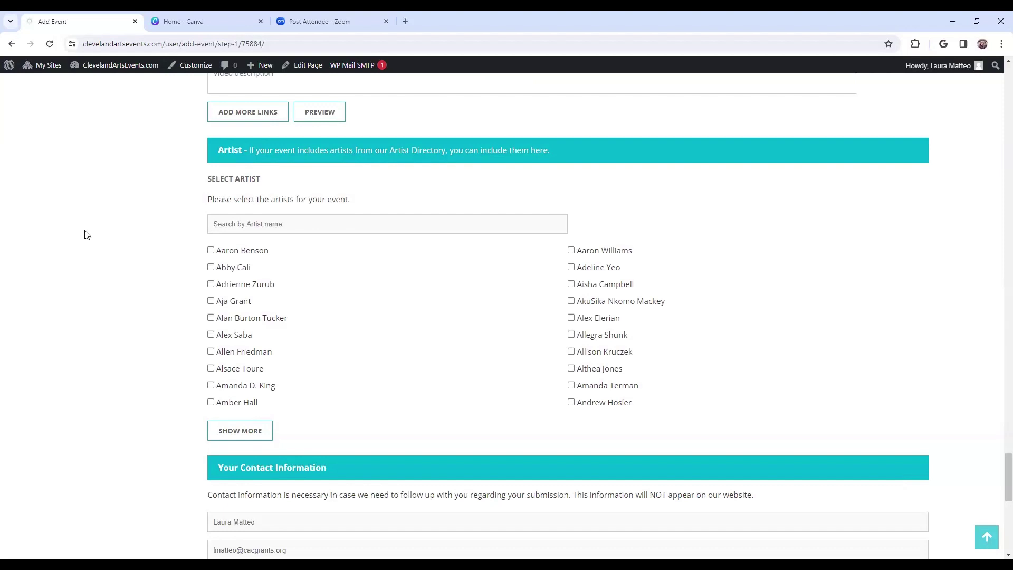
{"action": "scroll", "coordinate": [325, 287], "scroll_direction": "down", "scroll_amount": 3}
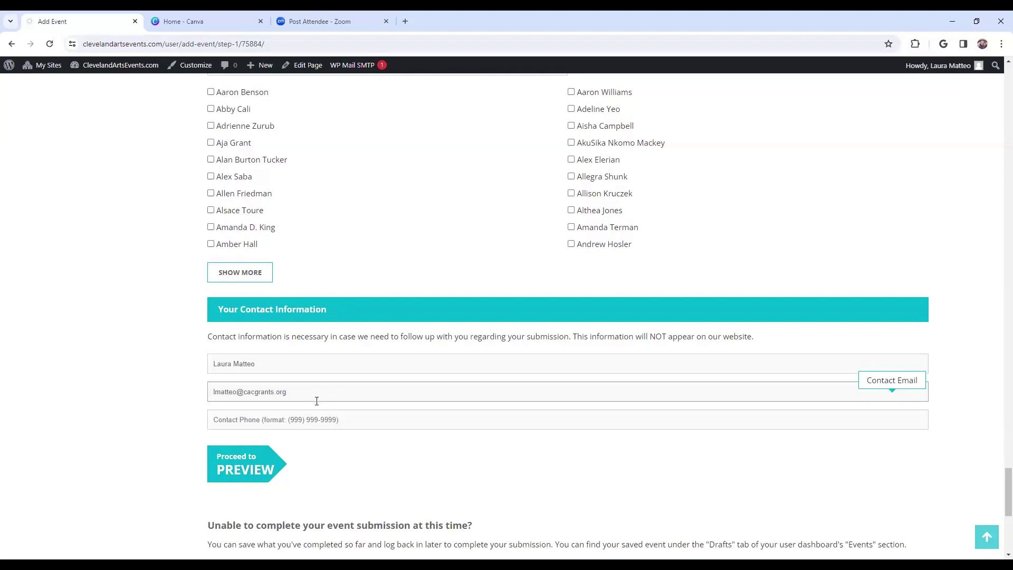
{"action": "scroll", "coordinate": [317, 399], "scroll_direction": "down", "scroll_amount": 3}
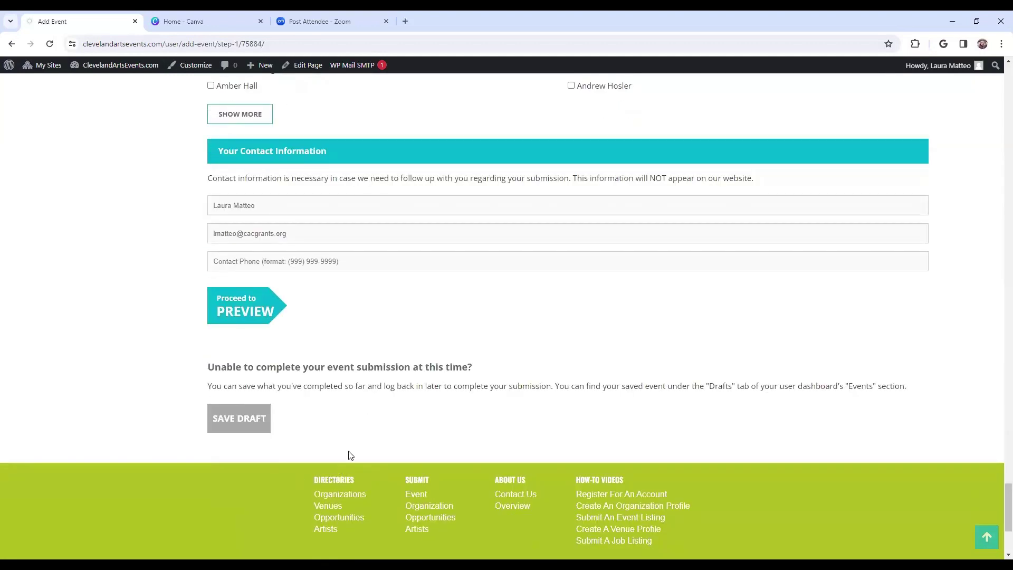
{"action": "left_click", "coordinate": [248, 323]}
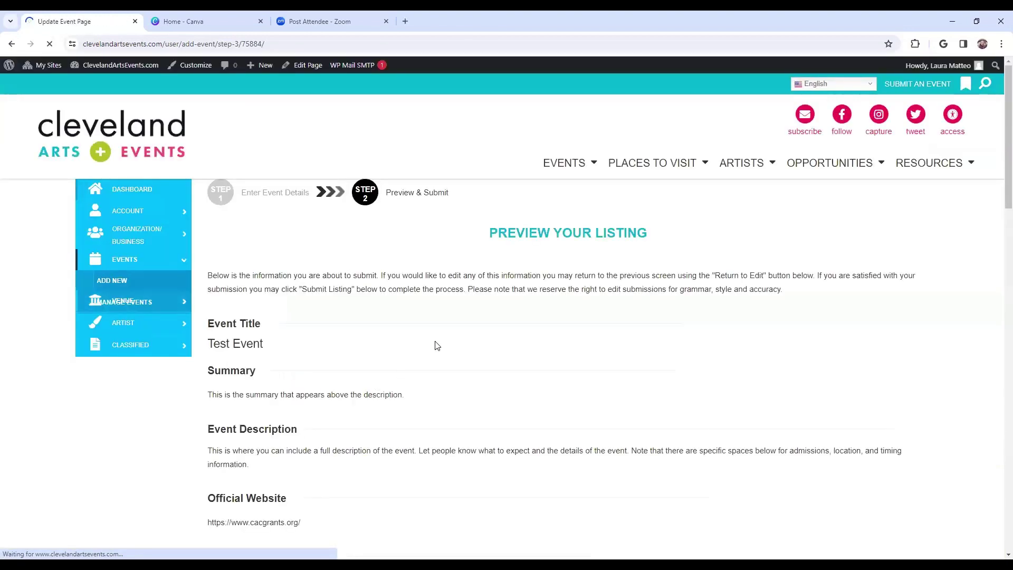
Review the Test Event preview from title through contact info and submit the listing.
{"action": "scroll", "coordinate": [224, 194], "scroll_direction": "down", "scroll_amount": 3}
{"action": "scroll", "coordinate": [224, 194], "scroll_direction": "down", "scroll_amount": 10}
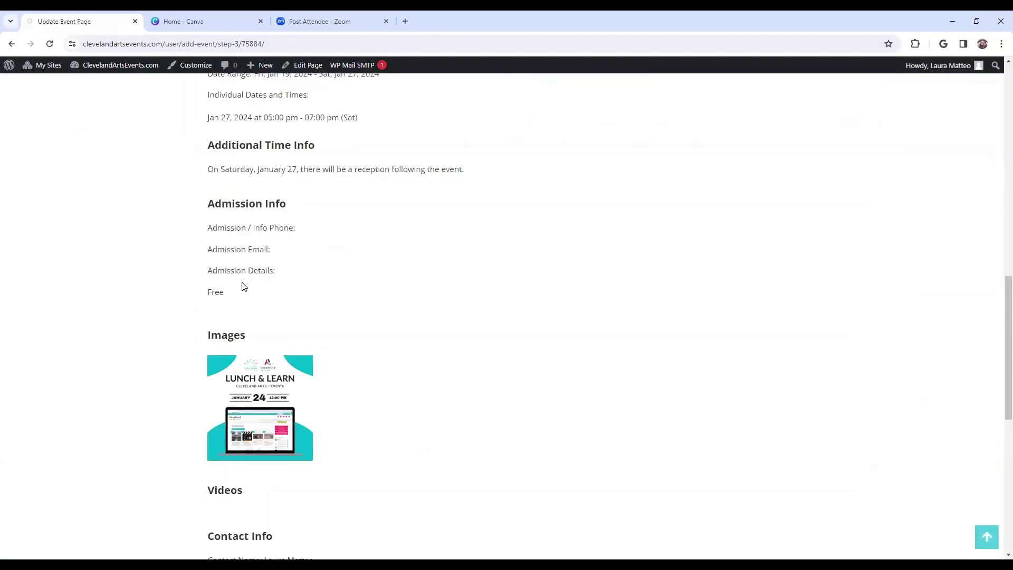
{"action": "scroll", "coordinate": [282, 300], "scroll_direction": "down", "scroll_amount": 5}
{"action": "scroll", "coordinate": [293, 309], "scroll_direction": "up", "scroll_amount": 20}
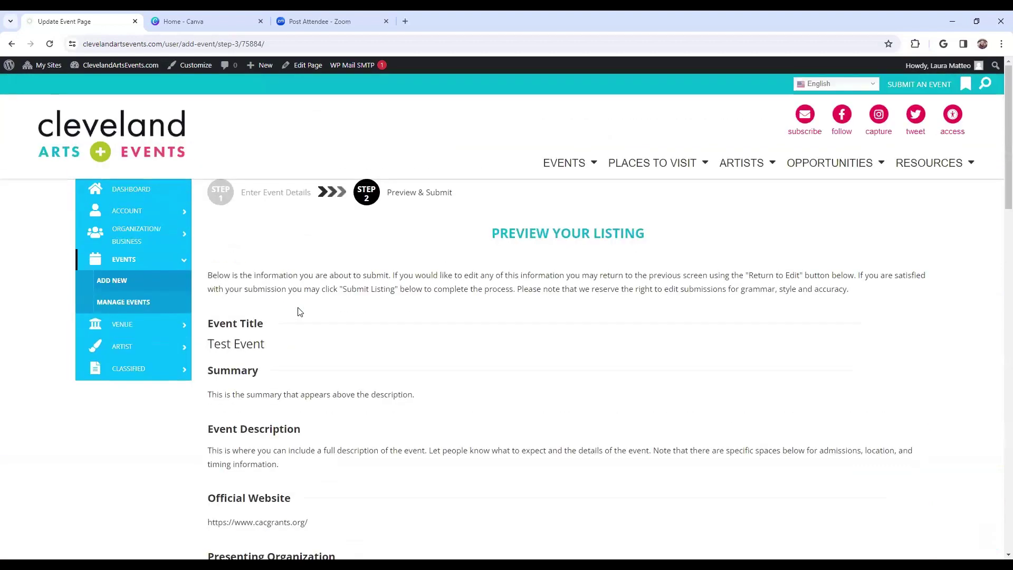
{"action": "scroll", "coordinate": [303, 316], "scroll_direction": "down", "scroll_amount": 2}
{"action": "scroll", "coordinate": [309, 322], "scroll_direction": "down", "scroll_amount": 15}
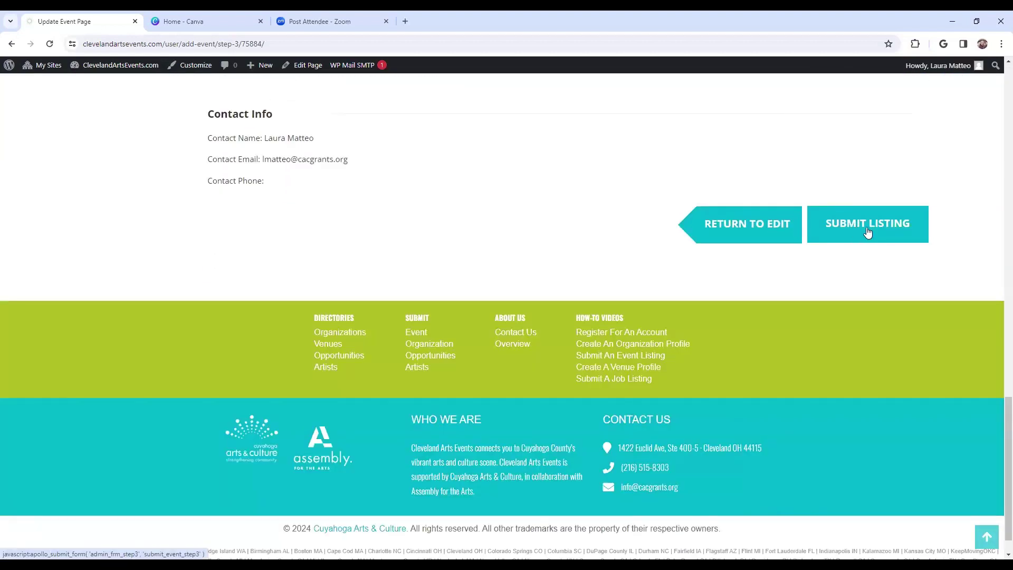
{"action": "left_click", "coordinate": [847, 226]}
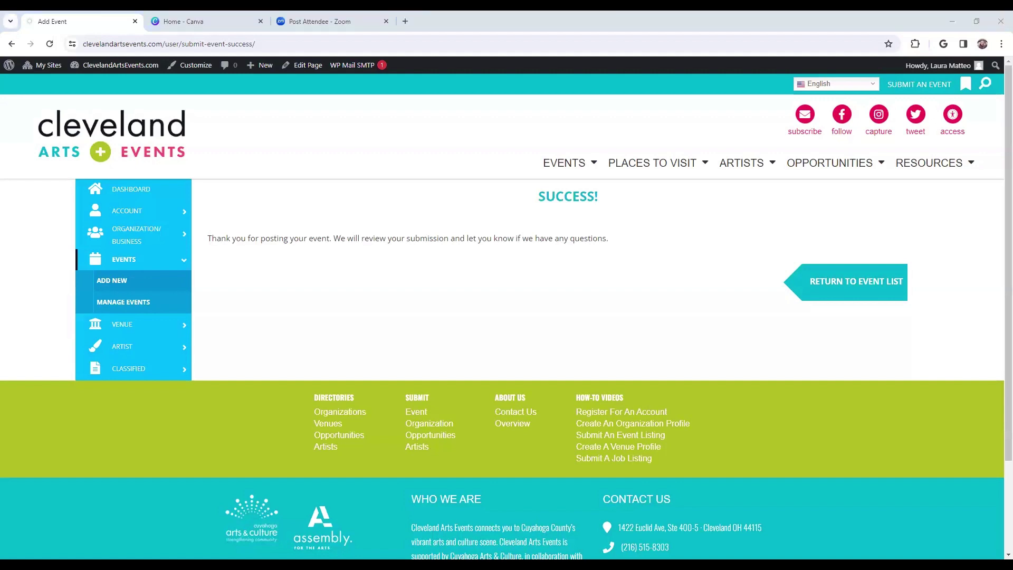
Open the pending Test Event for editing from the managed events list and look through its event details form.
{"action": "left_click", "coordinate": [173, 292]}
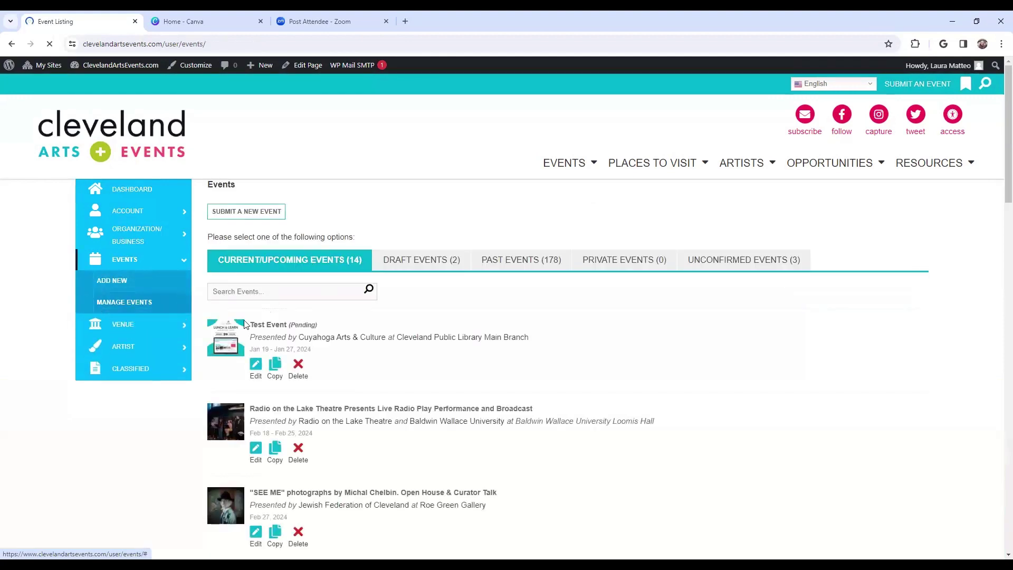
{"action": "left_click", "coordinate": [256, 369]}
{"action": "scroll", "coordinate": [402, 338], "scroll_direction": "down", "scroll_amount": 4}
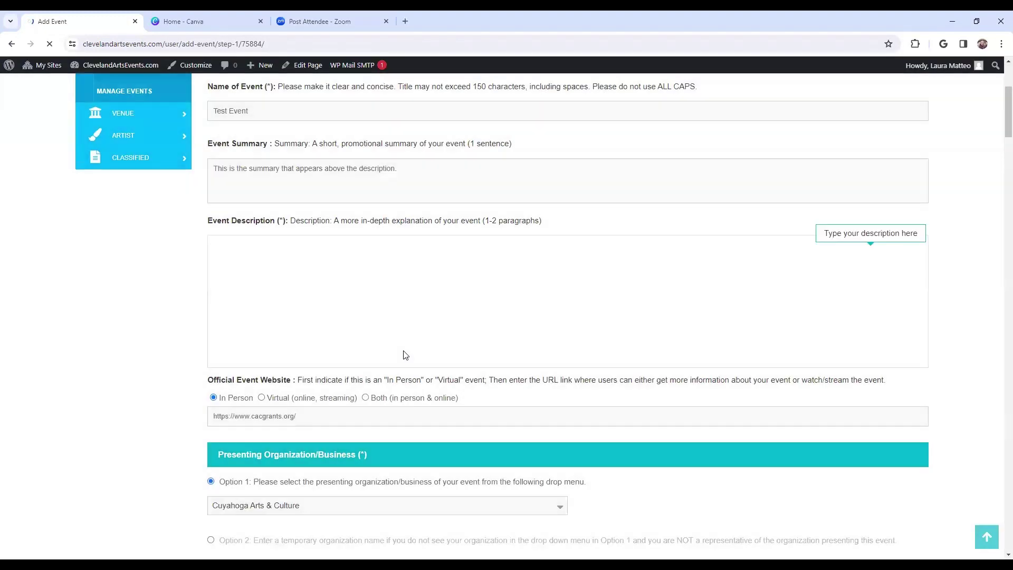
{"action": "scroll", "coordinate": [404, 351], "scroll_direction": "down", "scroll_amount": 2}
{"action": "scroll", "coordinate": [404, 354], "scroll_direction": "down", "scroll_amount": 12}
{"action": "scroll", "coordinate": [393, 353], "scroll_direction": "up", "scroll_amount": 7}
{"action": "scroll", "coordinate": [390, 357], "scroll_direction": "up", "scroll_amount": 10}
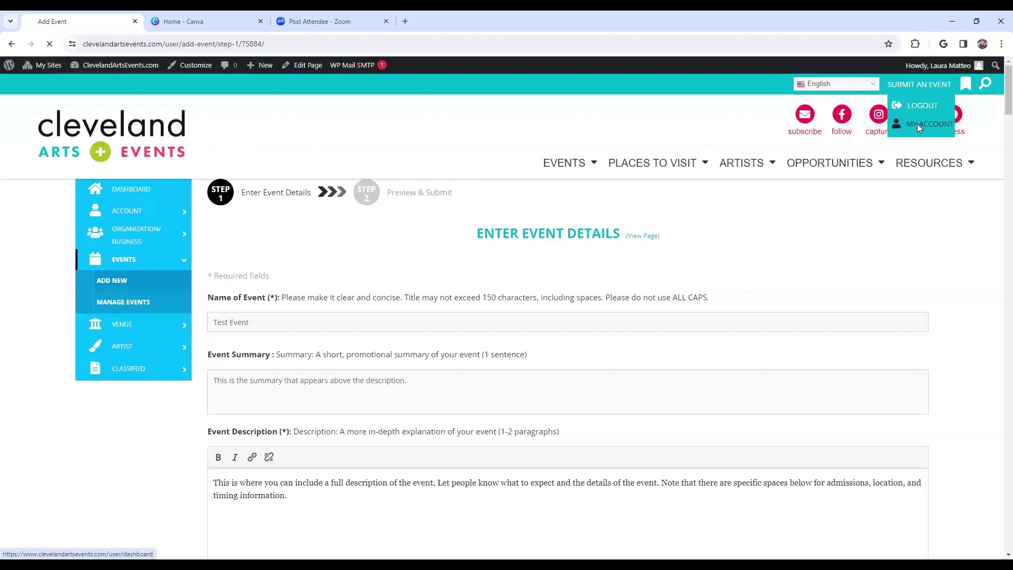
Return to the account dashboard and view the form for adding a new artist profile.
{"action": "left_click", "coordinate": [918, 134]}
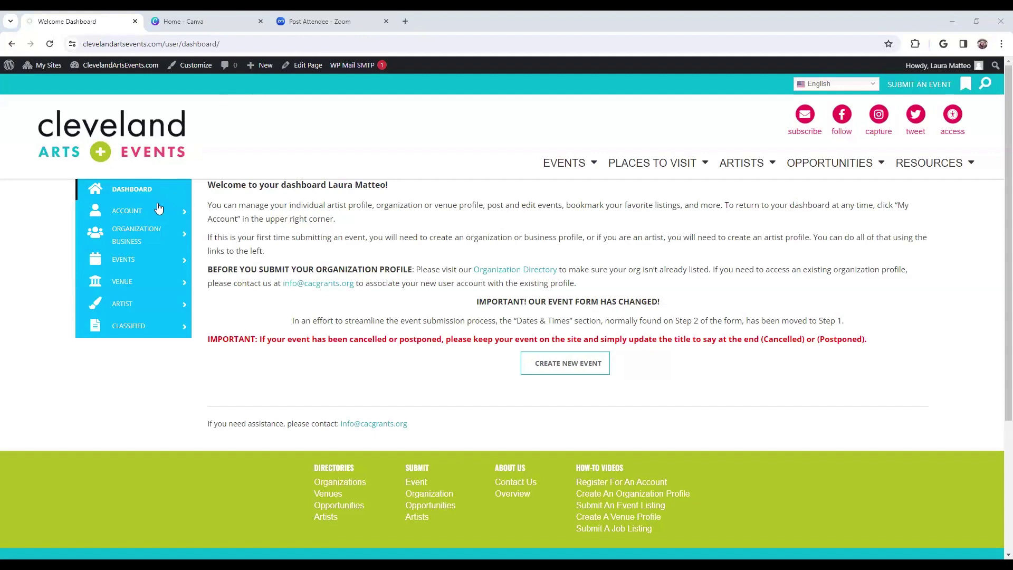
{"action": "left_click", "coordinate": [148, 304]}
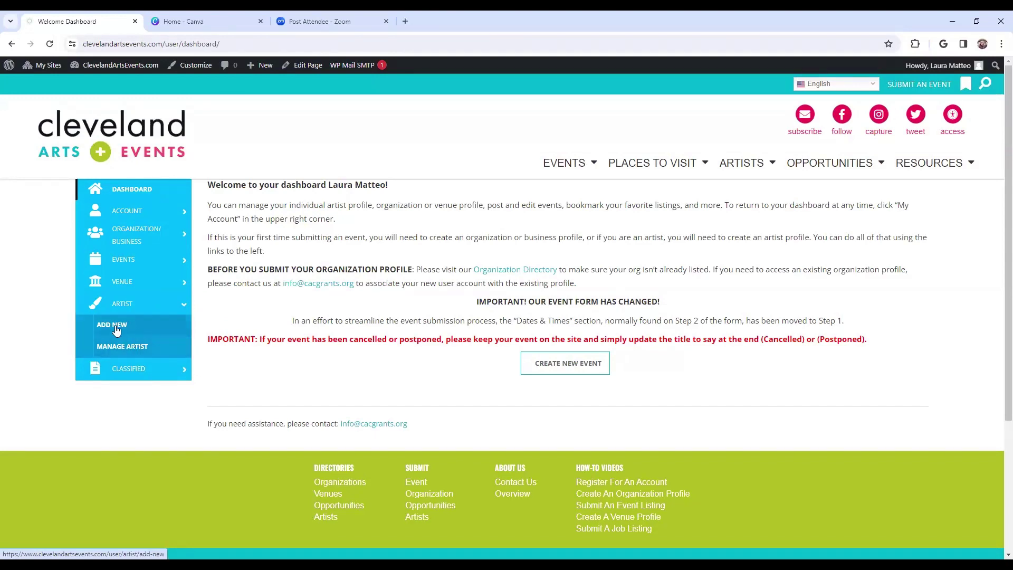
{"action": "left_click", "coordinate": [141, 331]}
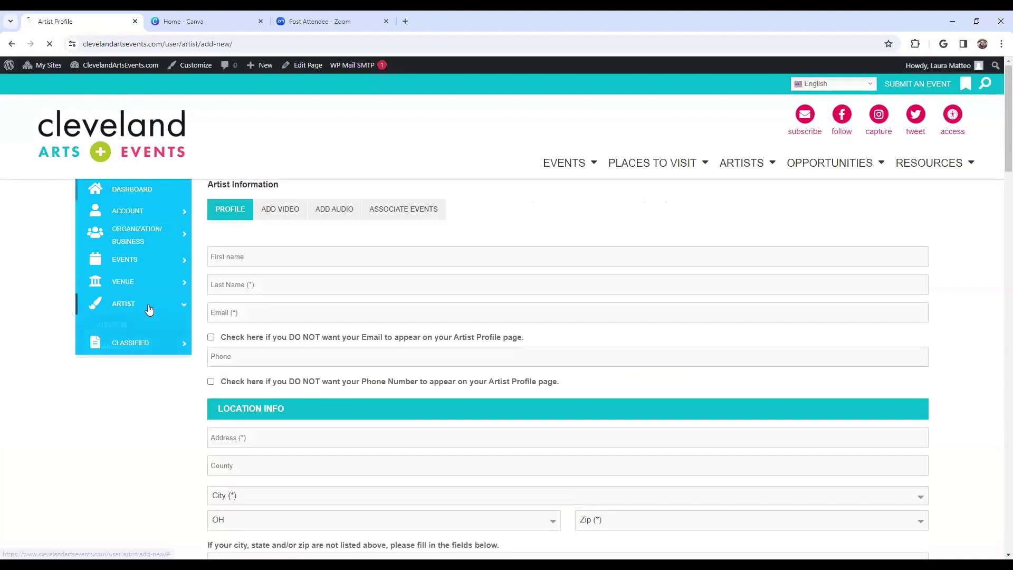
Open the Sample Artist profile for editing from the managed artists list and opt out of displaying its email on the profile page.
{"action": "left_click", "coordinate": [147, 344]}
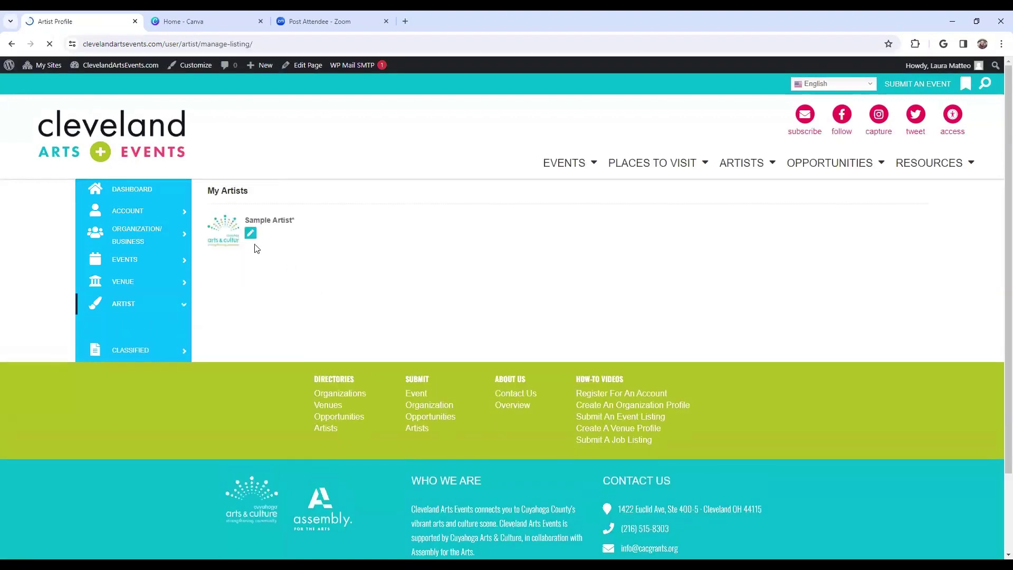
{"action": "left_click", "coordinate": [251, 235]}
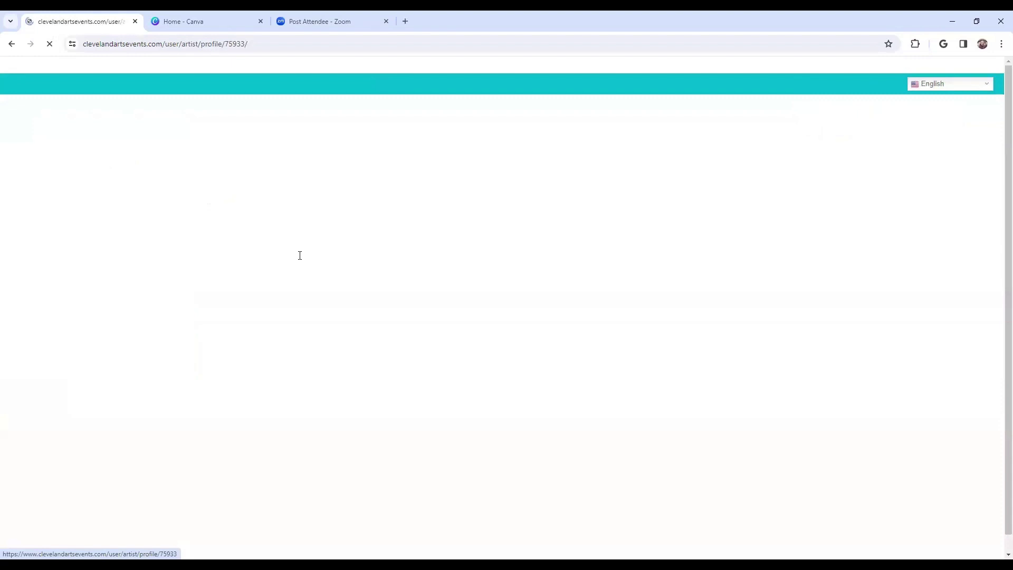
{"action": "scroll", "coordinate": [442, 275], "scroll_direction": "down", "scroll_amount": 1}
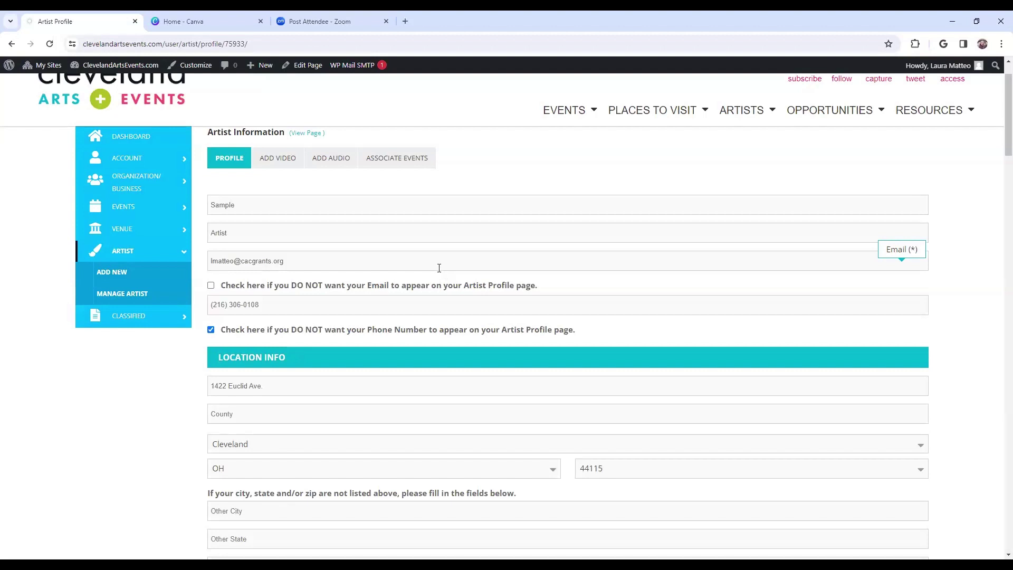
{"action": "scroll", "coordinate": [440, 272], "scroll_direction": "down", "scroll_amount": 2}
{"action": "scroll", "coordinate": [438, 270], "scroll_direction": "down", "scroll_amount": 1}
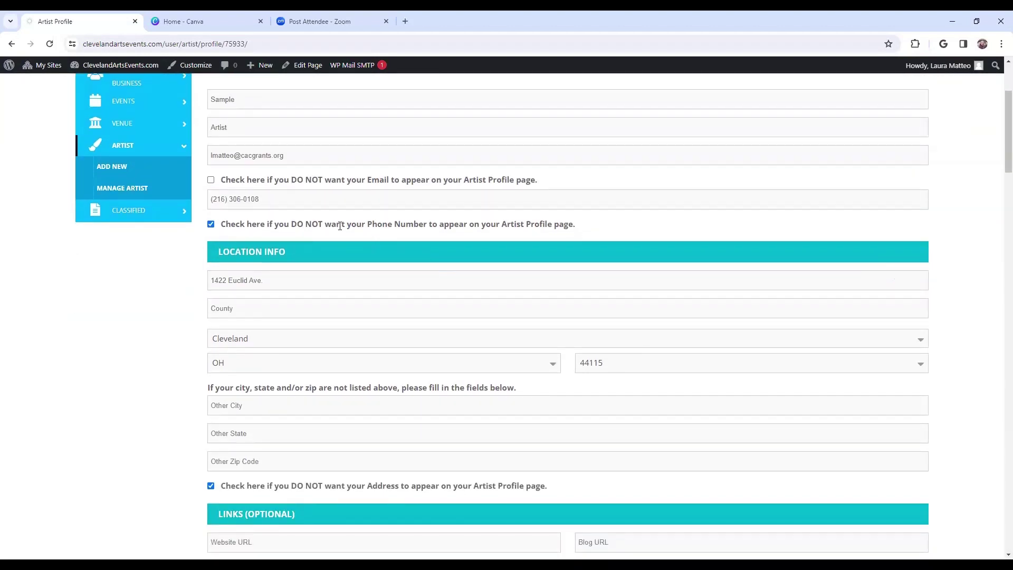
{"action": "left_click", "coordinate": [211, 179]}
{"action": "scroll", "coordinate": [308, 234], "scroll_direction": "down", "scroll_amount": 1}
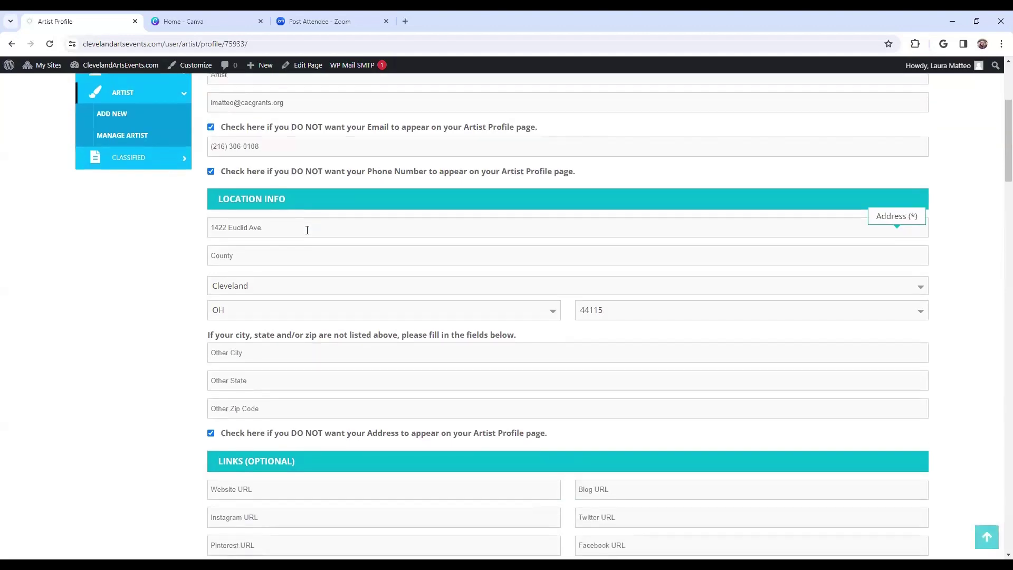
Look through the Sample Artist profile's location and optional link fields, and expand the artist type list to examine its choices.
{"action": "scroll", "coordinate": [308, 238], "scroll_direction": "down", "scroll_amount": 2}
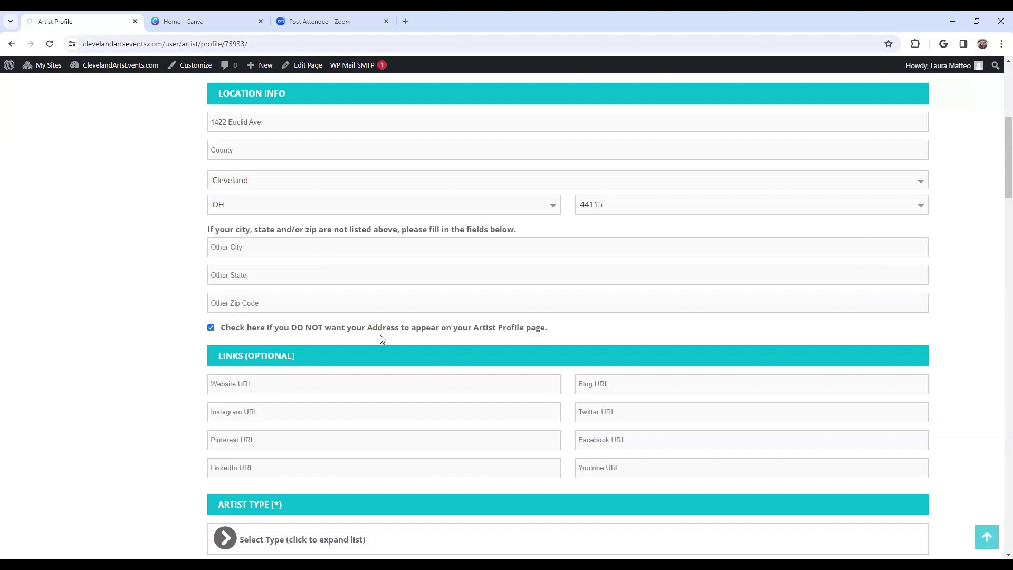
{"action": "scroll", "coordinate": [382, 339], "scroll_direction": "down", "scroll_amount": 1}
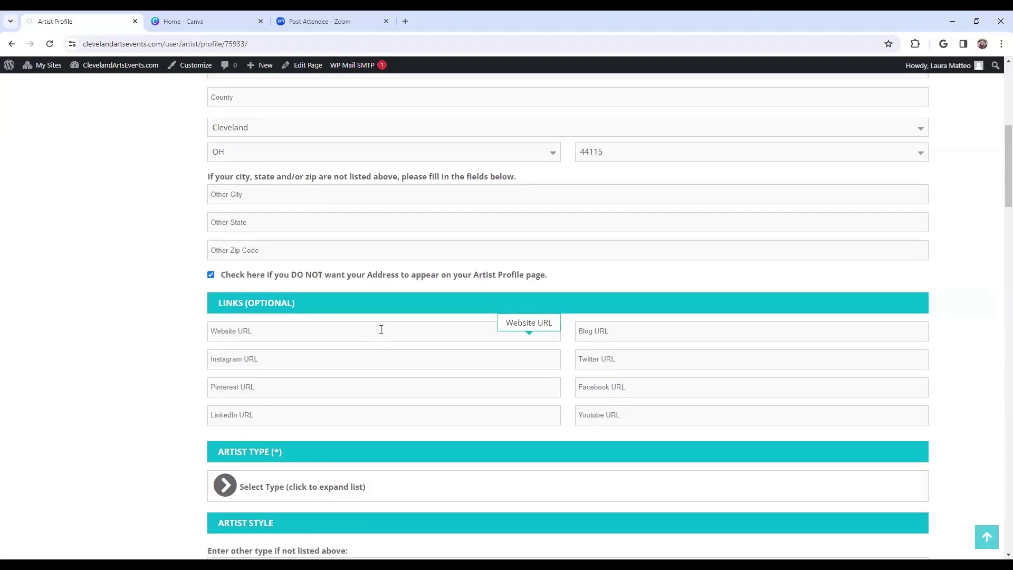
{"action": "scroll", "coordinate": [381, 329], "scroll_direction": "down", "scroll_amount": 1}
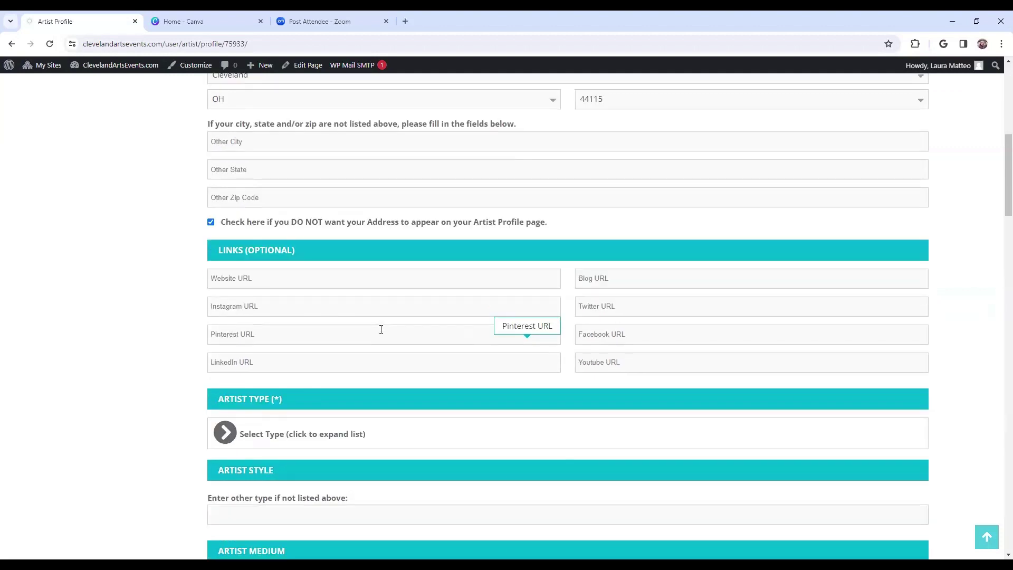
{"action": "scroll", "coordinate": [381, 330], "scroll_direction": "down", "scroll_amount": 1}
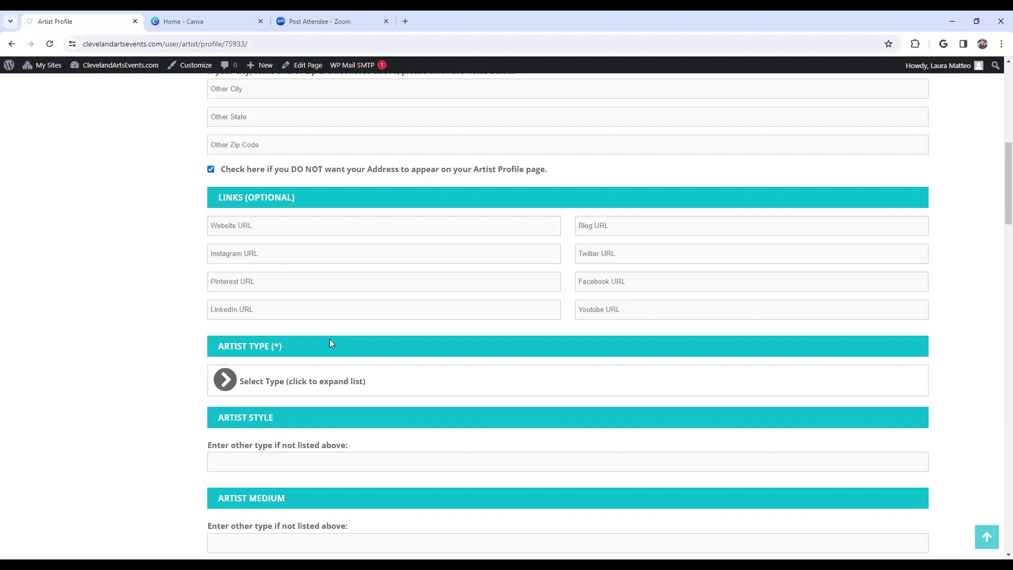
{"action": "left_click", "coordinate": [310, 385]}
{"action": "scroll", "coordinate": [382, 338], "scroll_direction": "down", "scroll_amount": 2}
{"action": "scroll", "coordinate": [388, 351], "scroll_direction": "down", "scroll_amount": 2}
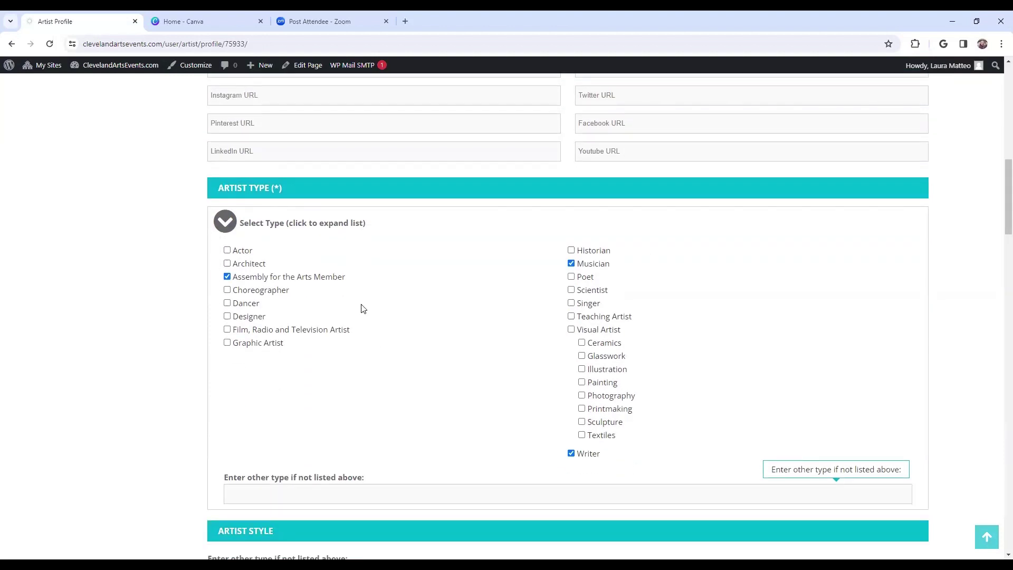
{"action": "left_click_drag", "start_coordinate": [346, 278], "coordinate": [231, 283]}
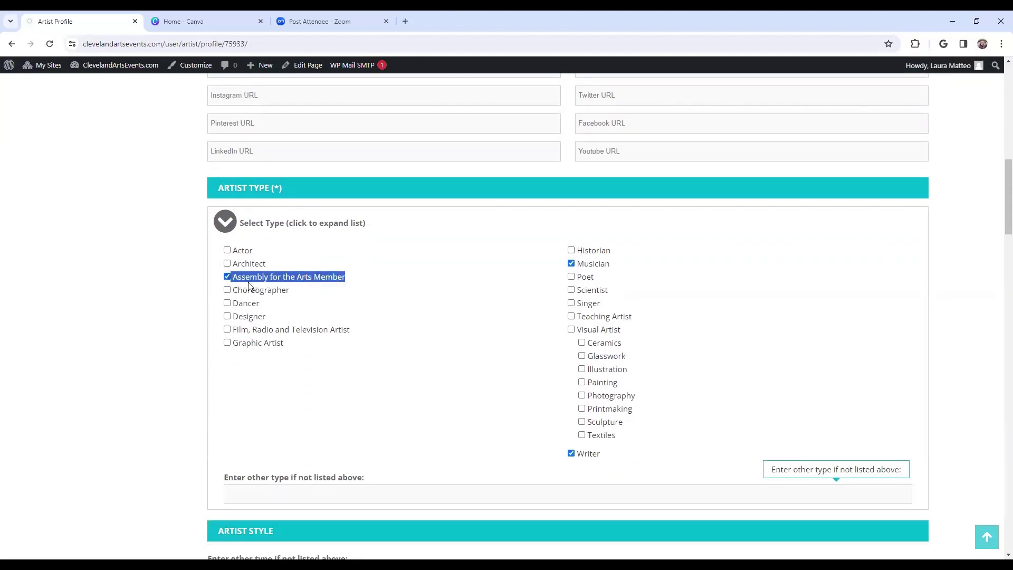
{"action": "left_click", "coordinate": [353, 294]}
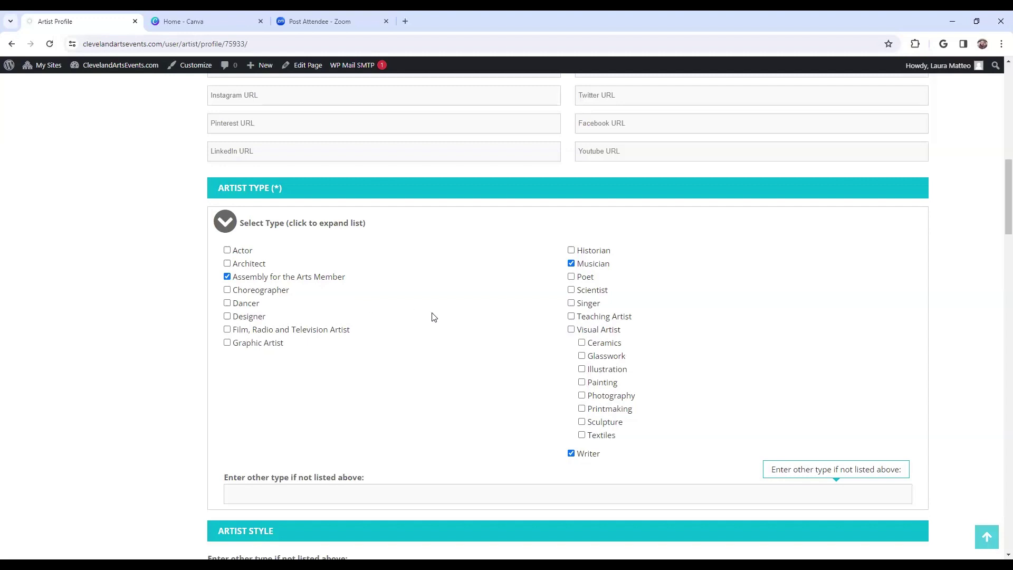
Examine the artist style, medium, bio and image sections of the profile, including the gallery image upload options.
{"action": "scroll", "coordinate": [432, 316], "scroll_direction": "down", "scroll_amount": 1}
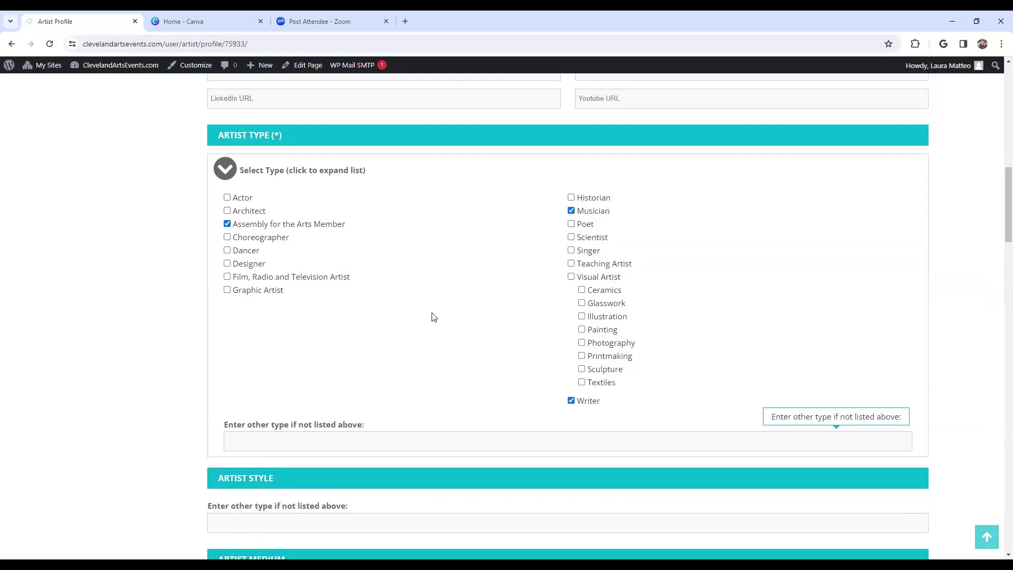
{"action": "scroll", "coordinate": [434, 315], "scroll_direction": "down", "scroll_amount": 2}
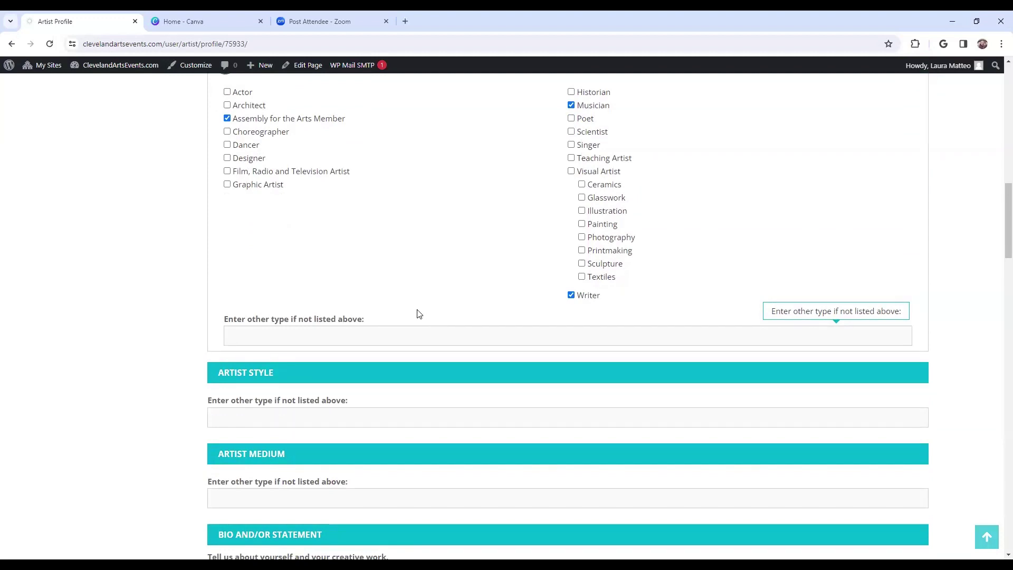
{"action": "scroll", "coordinate": [167, 318], "scroll_direction": "down", "scroll_amount": 3}
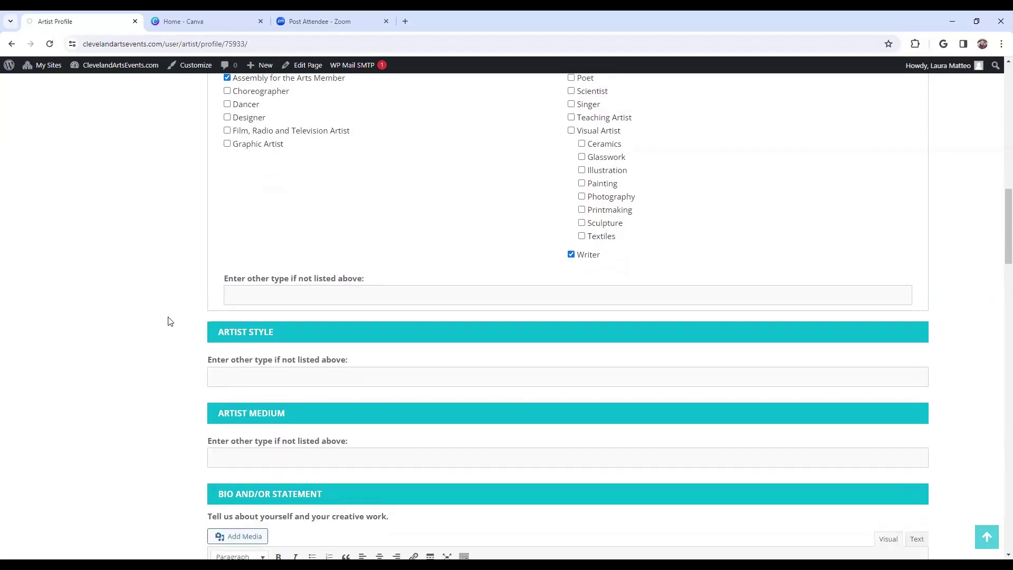
{"action": "scroll", "coordinate": [170, 320], "scroll_direction": "down", "scroll_amount": 2}
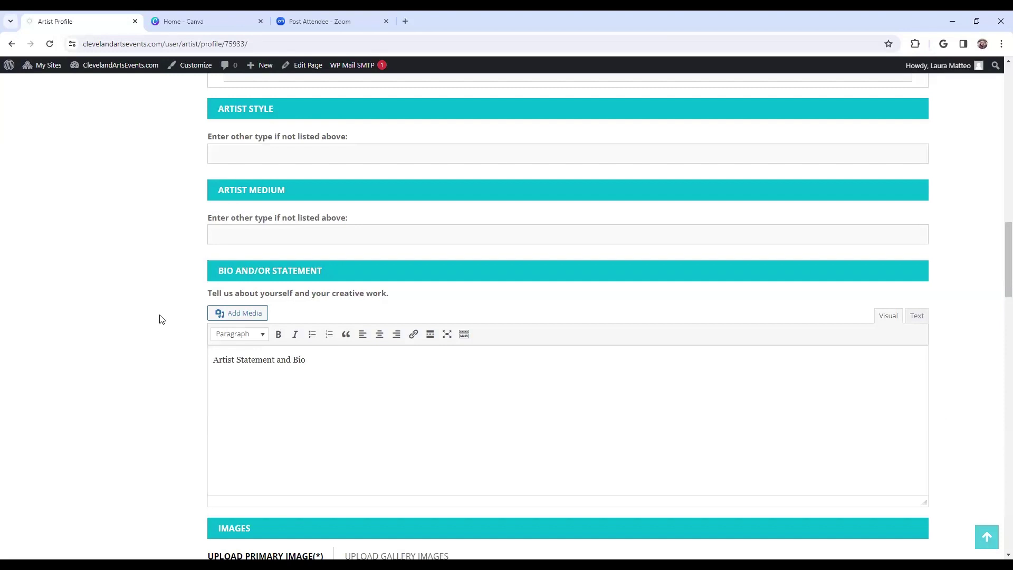
{"action": "scroll", "coordinate": [161, 319], "scroll_direction": "down", "scroll_amount": 6}
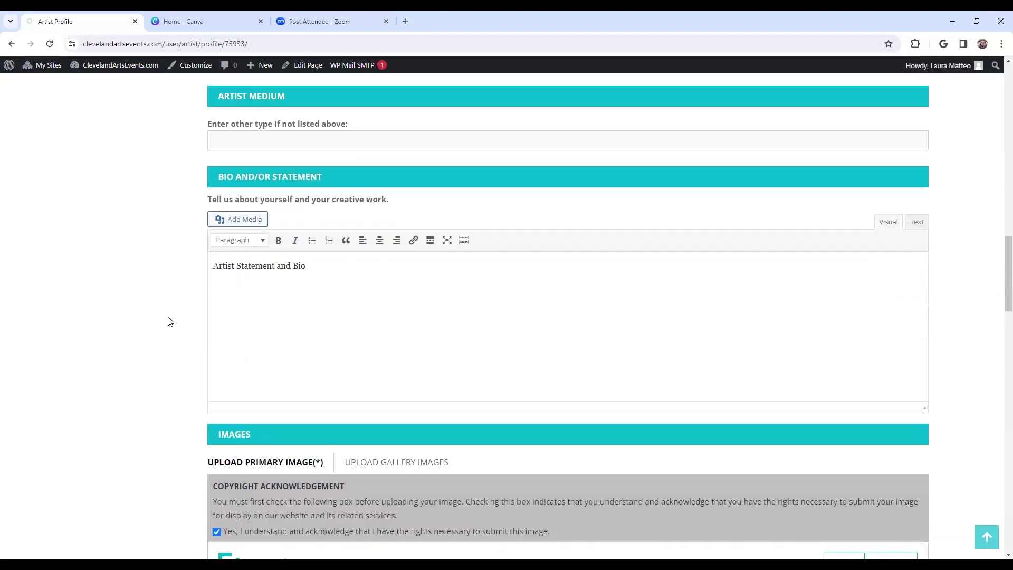
{"action": "scroll", "coordinate": [171, 321], "scroll_direction": "down", "scroll_amount": 2}
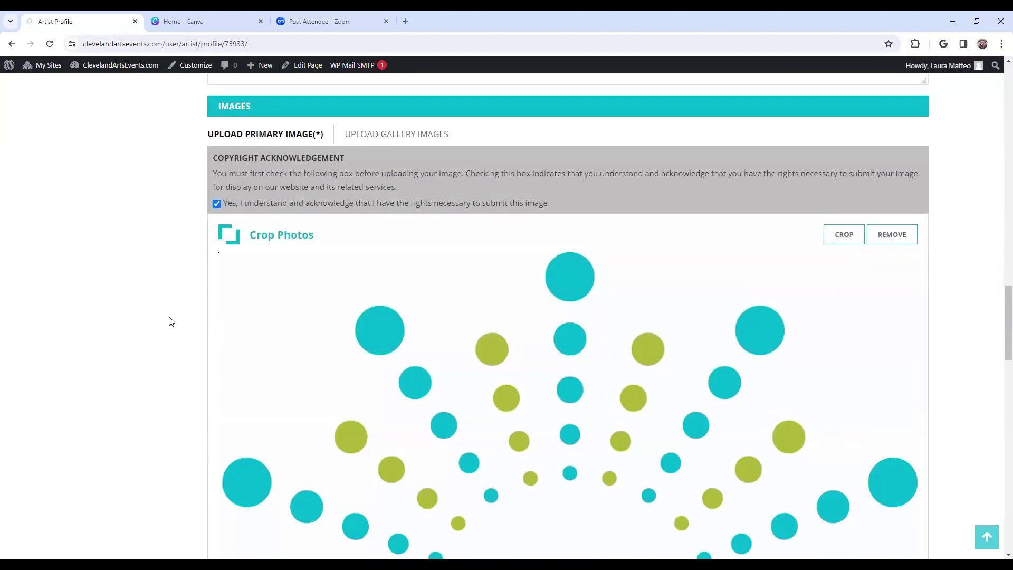
{"action": "scroll", "coordinate": [171, 321], "scroll_direction": "down", "scroll_amount": 6}
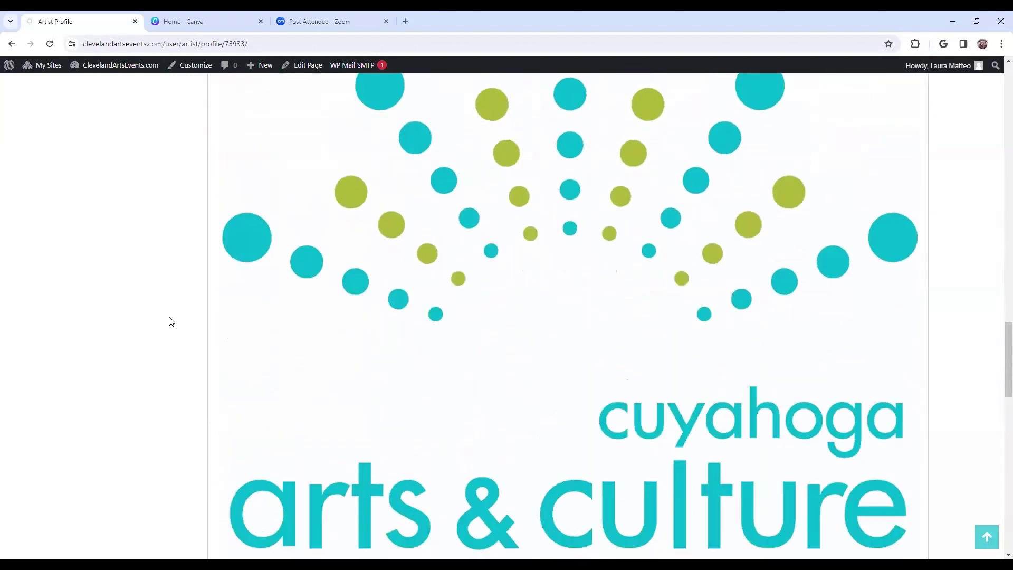
{"action": "scroll", "coordinate": [171, 321], "scroll_direction": "up", "scroll_amount": 5}
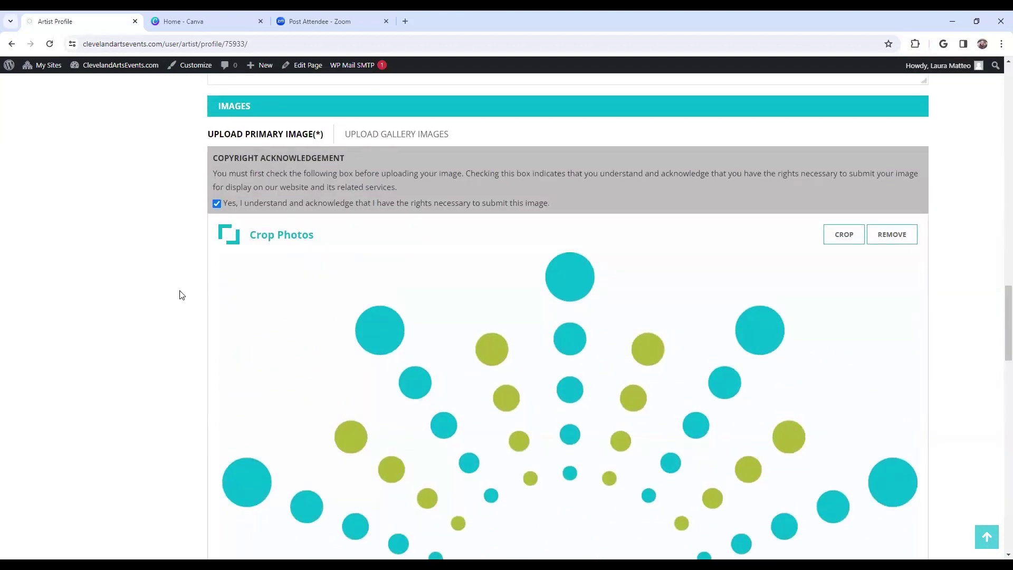
{"action": "left_click", "coordinate": [371, 139]}
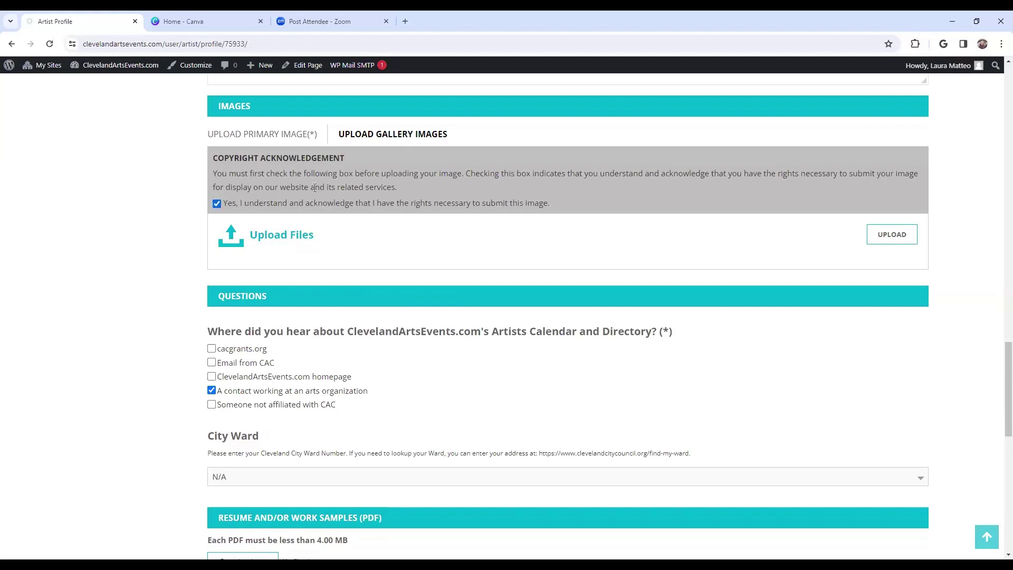
{"action": "left_click", "coordinate": [277, 135]}
Review the profile's questions, city ward and PDF work sample sections, and submit the profile update.
{"action": "scroll", "coordinate": [132, 258], "scroll_direction": "down", "scroll_amount": 15}
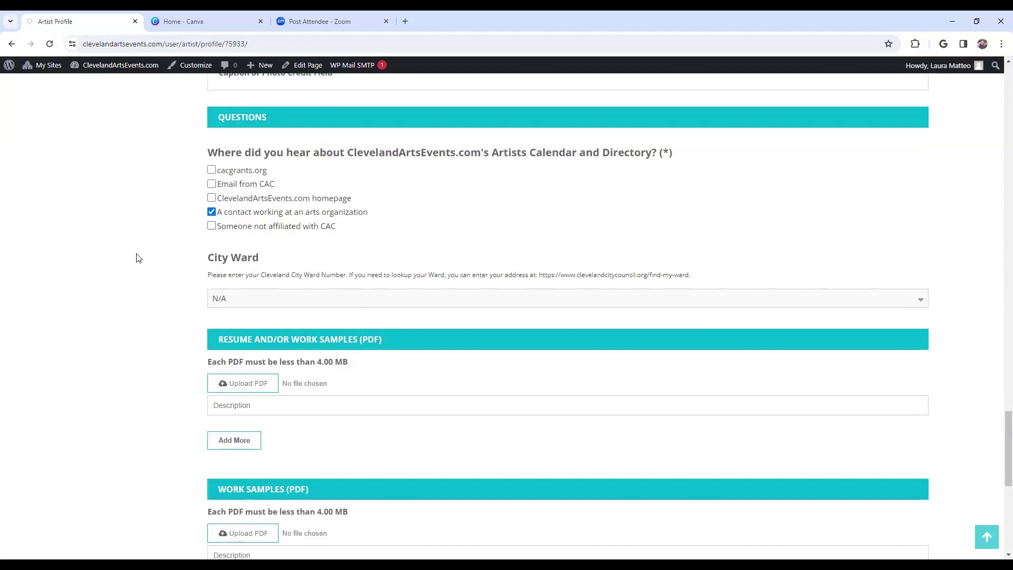
{"action": "scroll", "coordinate": [138, 257], "scroll_direction": "down", "scroll_amount": 1}
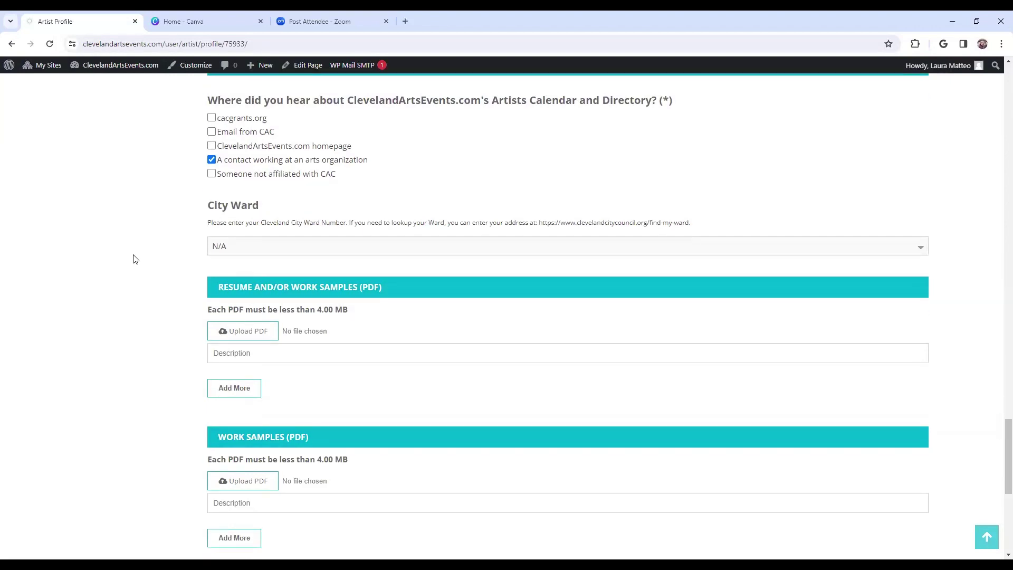
{"action": "scroll", "coordinate": [136, 258], "scroll_direction": "down", "scroll_amount": 2}
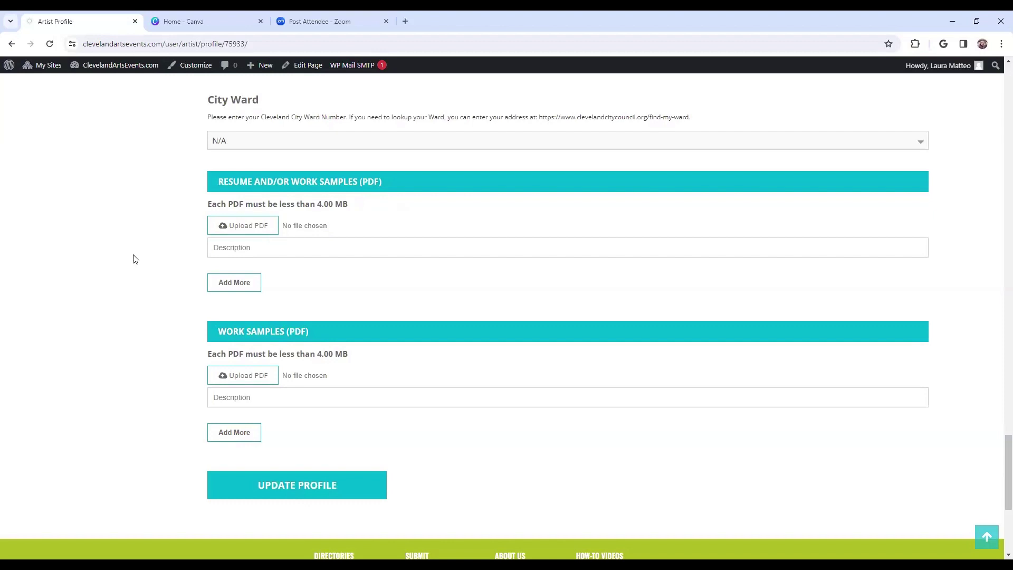
{"action": "scroll", "coordinate": [135, 259], "scroll_direction": "down", "scroll_amount": 1}
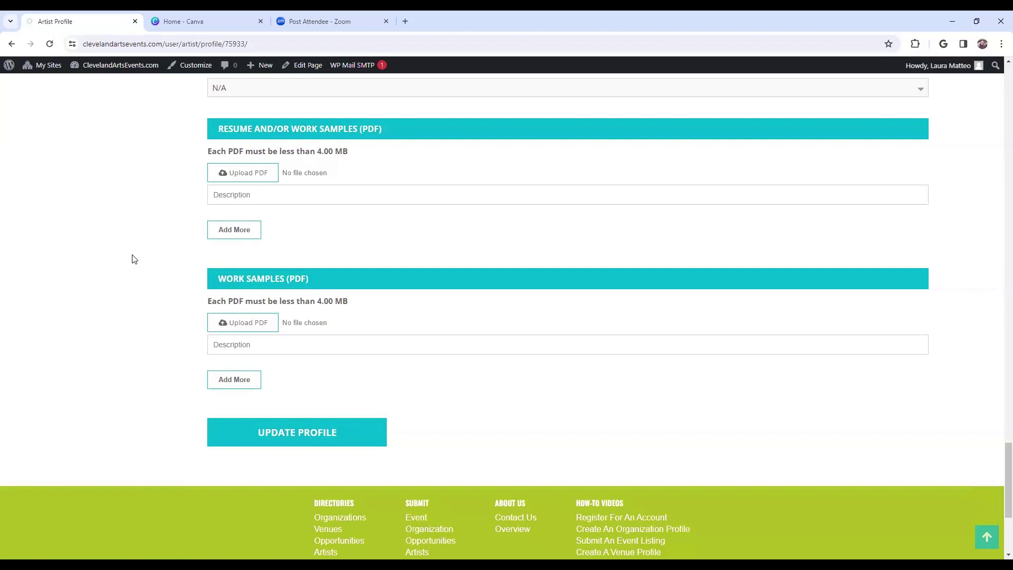
{"action": "scroll", "coordinate": [179, 267], "scroll_direction": "down", "scroll_amount": 1}
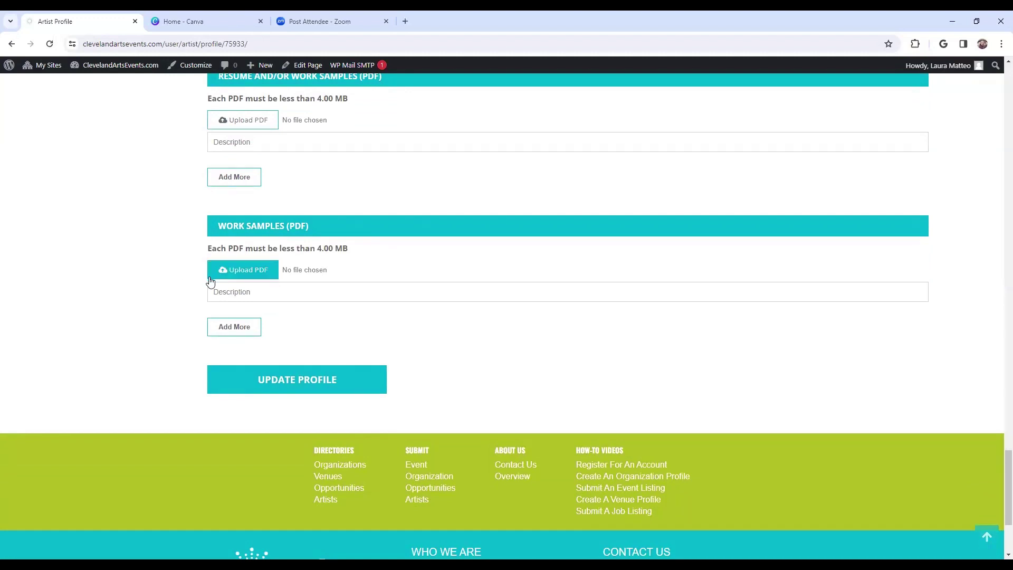
{"action": "left_click", "coordinate": [299, 383]}
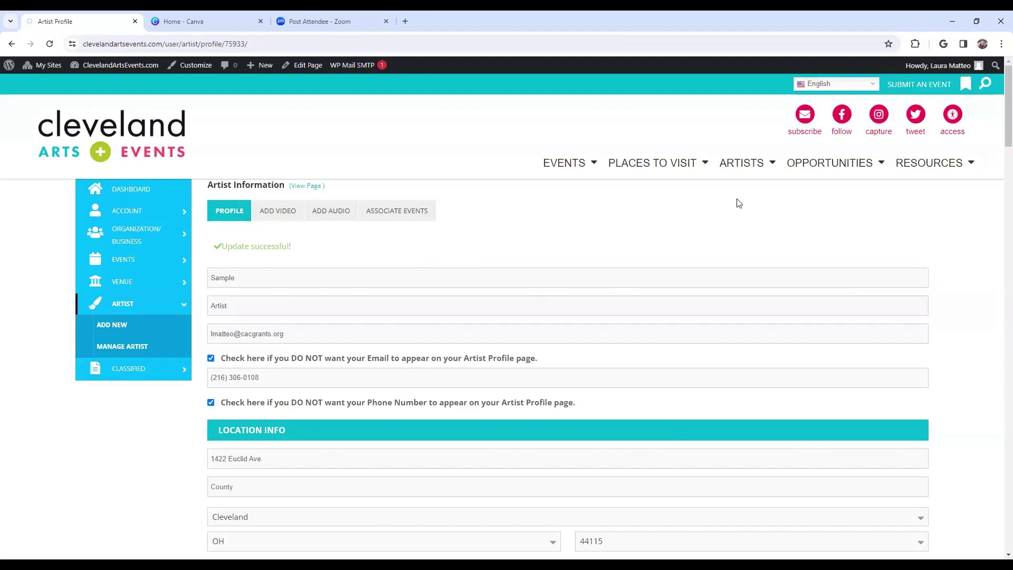
Open the public Artist Directory and browse through its first page of artist listings.
{"action": "mouse_move", "coordinate": [745, 177]}
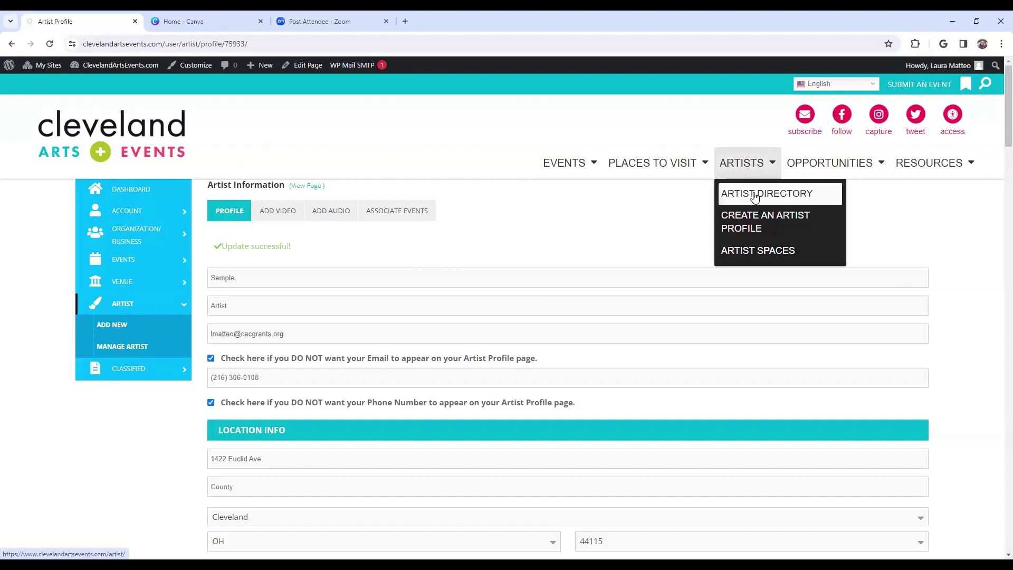
{"action": "left_click", "coordinate": [754, 195]}
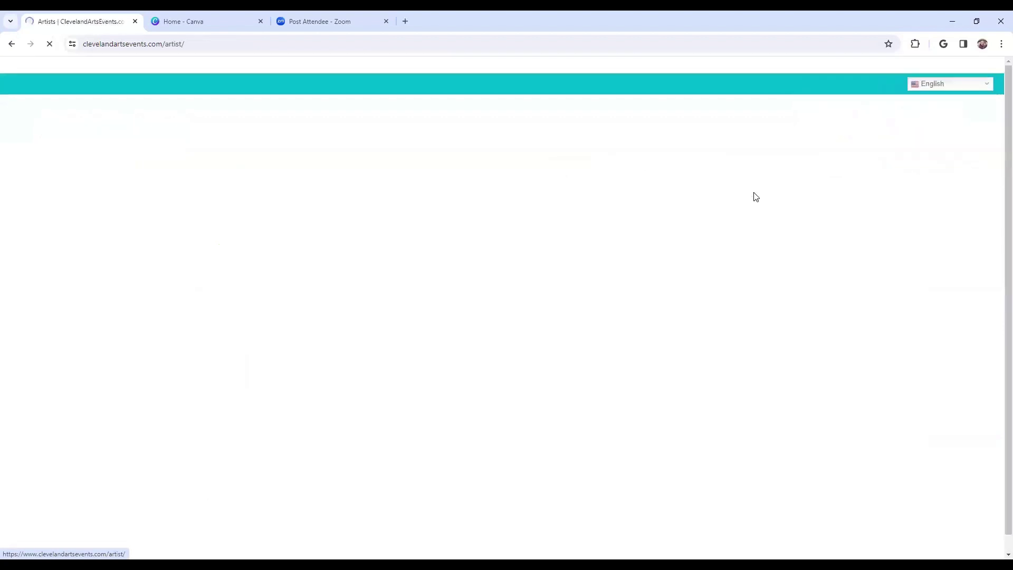
{"action": "scroll", "coordinate": [488, 220], "scroll_direction": "down", "scroll_amount": 8}
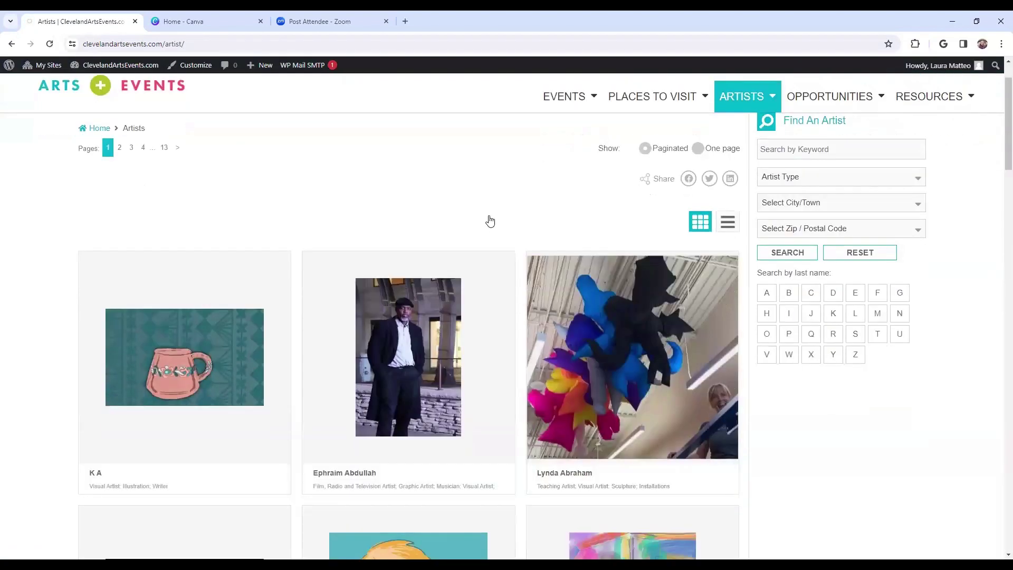
{"action": "scroll", "coordinate": [756, 407], "scroll_direction": "down", "scroll_amount": 10}
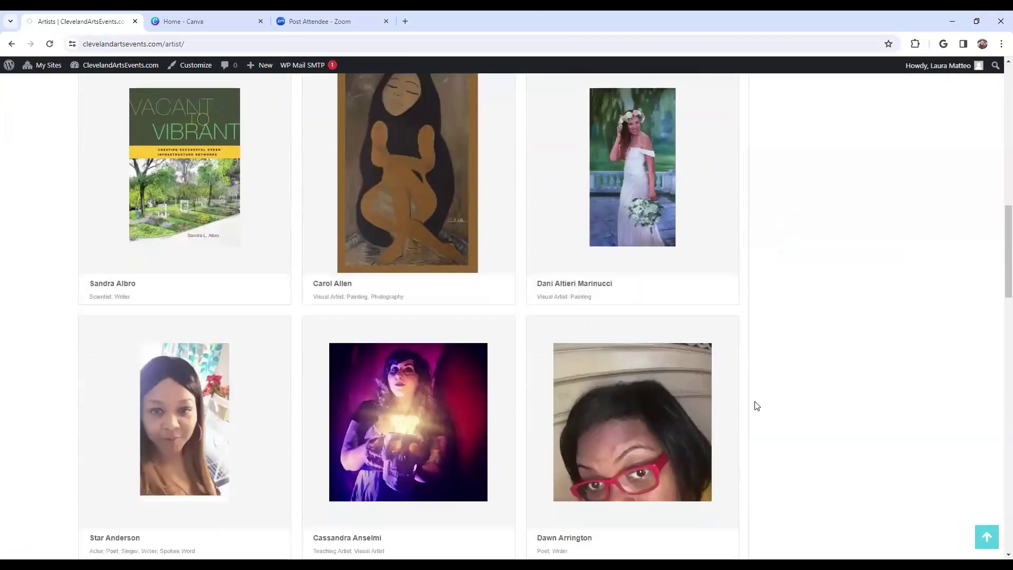
{"action": "scroll", "coordinate": [756, 406], "scroll_direction": "down", "scroll_amount": 6}
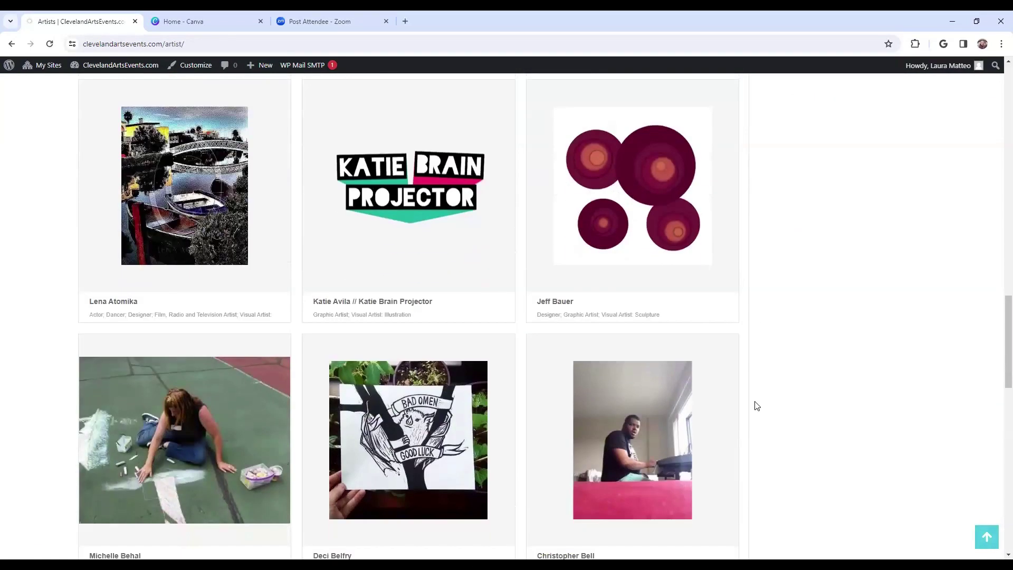
{"action": "scroll", "coordinate": [756, 405], "scroll_direction": "down", "scroll_amount": 4}
{"action": "scroll", "coordinate": [722, 445], "scroll_direction": "up", "scroll_amount": 20}
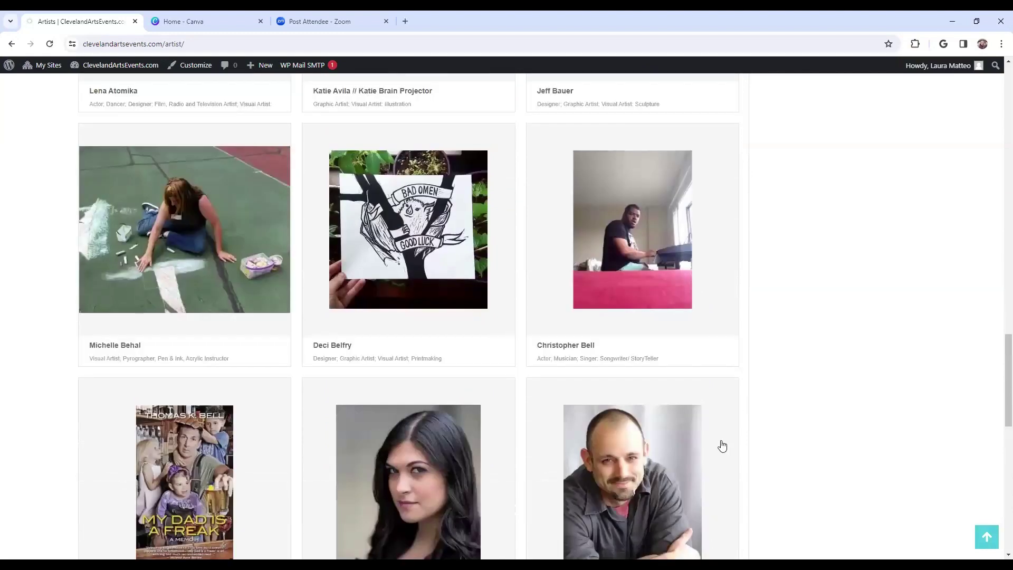
{"action": "scroll", "coordinate": [722, 445], "scroll_direction": "up", "scroll_amount": 7}
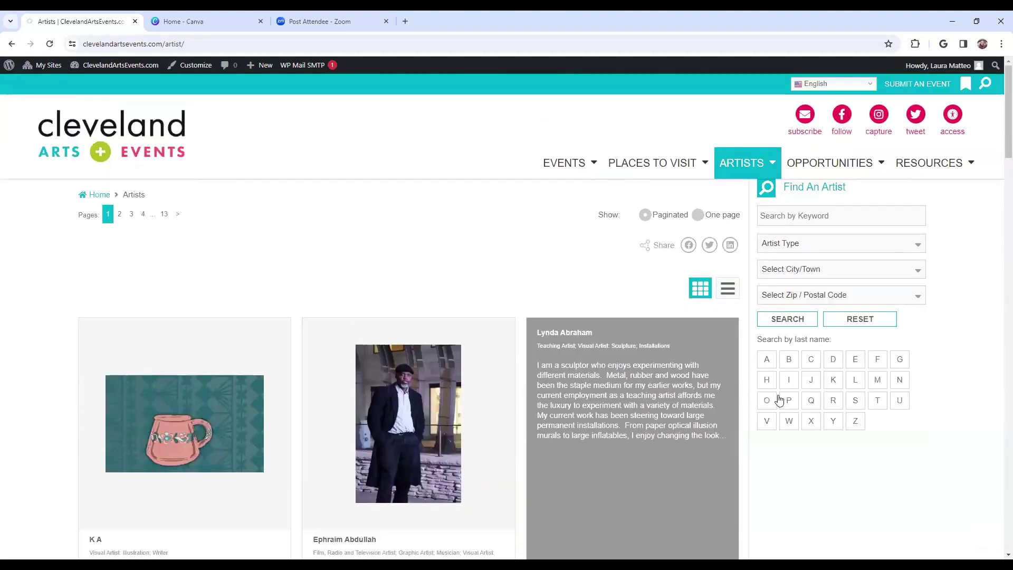
Look through the artist type options for filtering the Artist Directory without choosing one.
{"action": "left_click", "coordinate": [847, 247]}
{"action": "scroll", "coordinate": [857, 300], "scroll_direction": "down", "scroll_amount": 3}
{"action": "scroll", "coordinate": [866, 308], "scroll_direction": "down", "scroll_amount": 3}
{"action": "scroll", "coordinate": [879, 319], "scroll_direction": "up", "scroll_amount": 6}
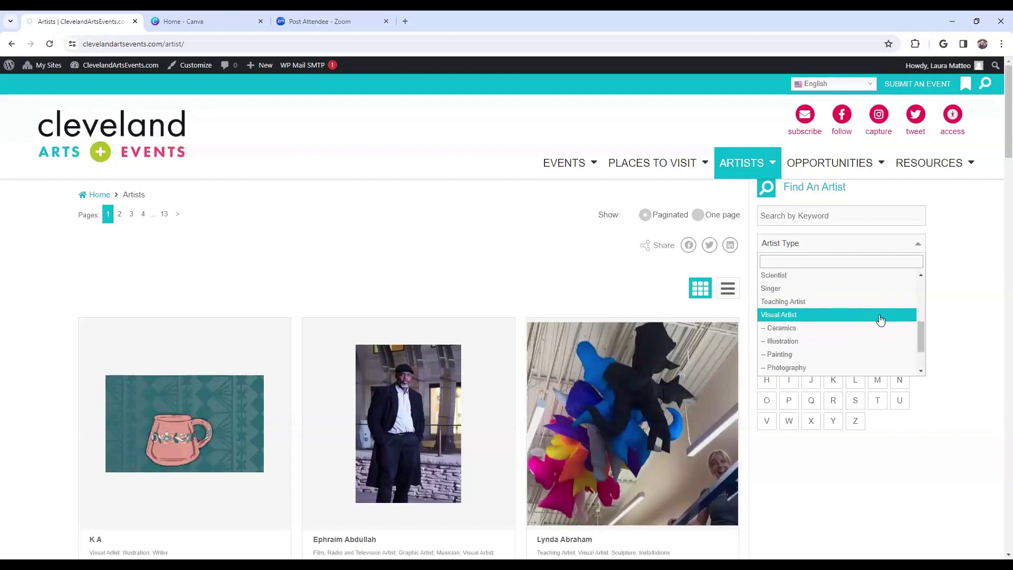
{"action": "left_click", "coordinate": [958, 319]}
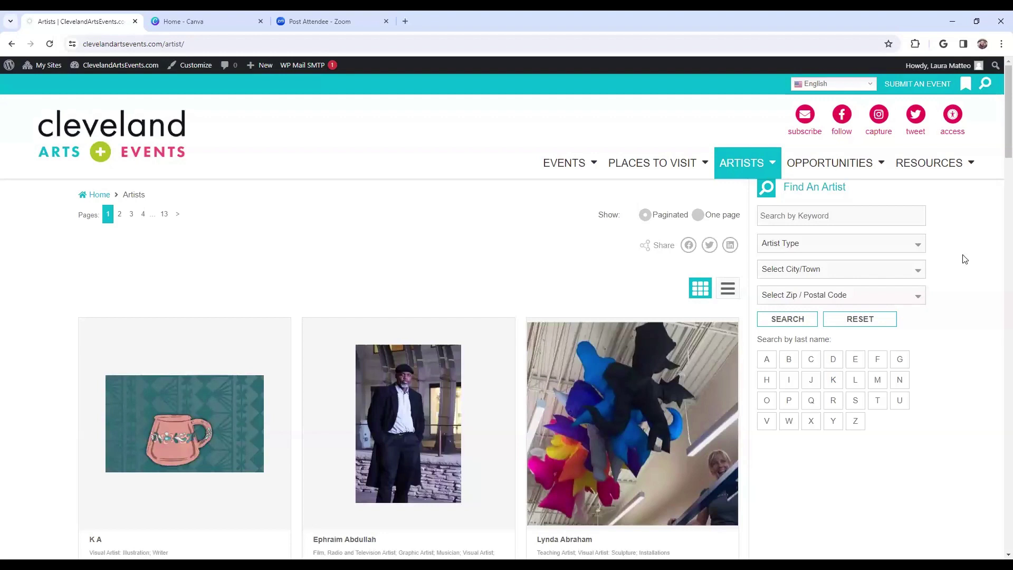
Return to the account dashboard and open the list of managed artists.
{"action": "left_click", "coordinate": [800, 162]}
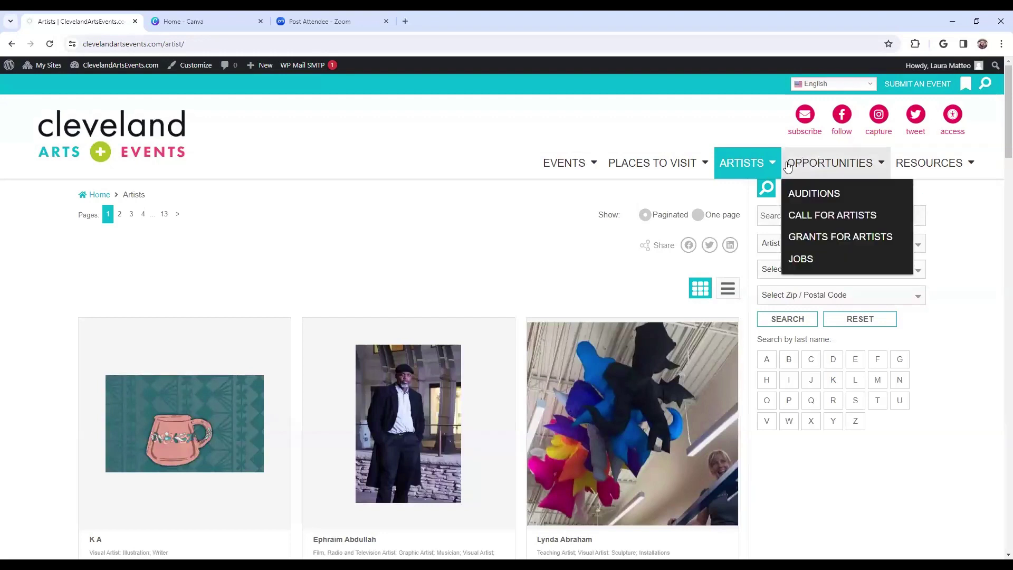
{"action": "left_click", "coordinate": [928, 127]}
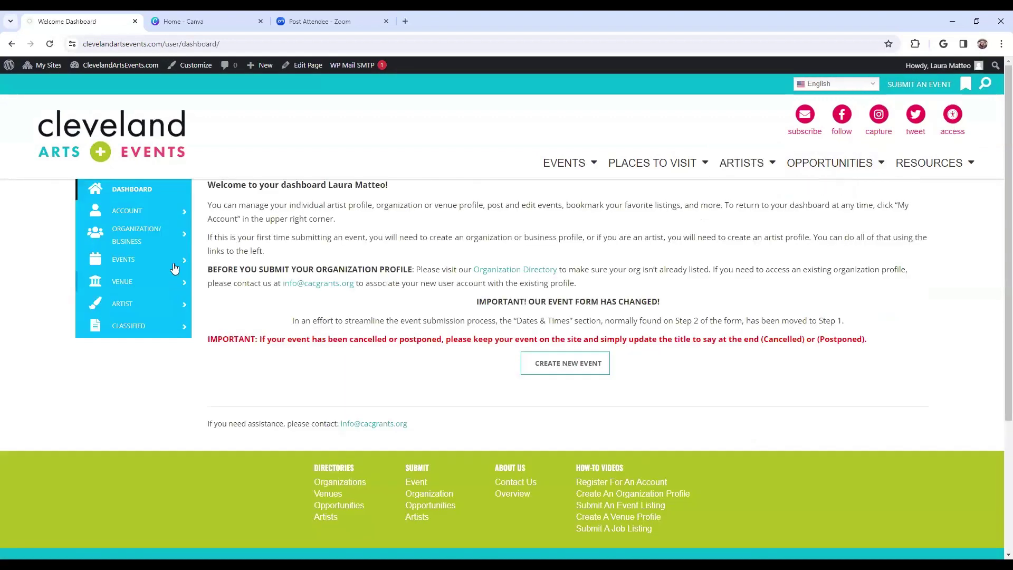
{"action": "left_click", "coordinate": [168, 304]}
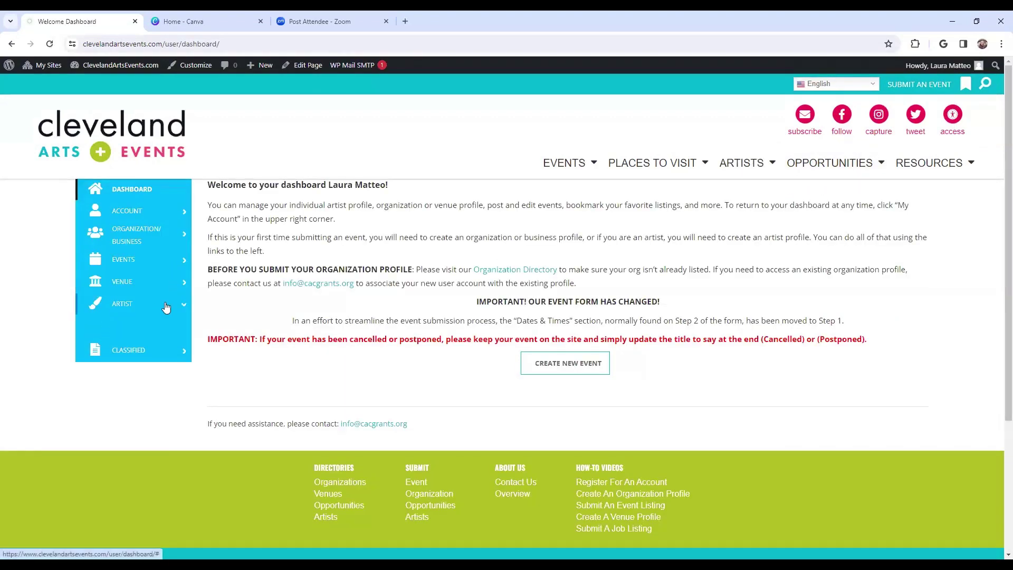
{"action": "left_click", "coordinate": [140, 346]}
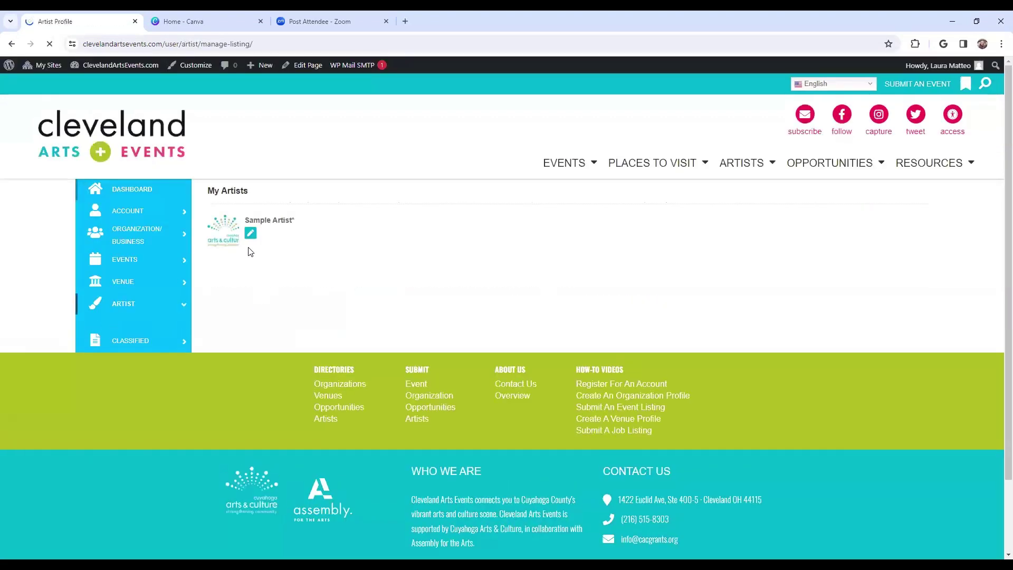
Open the Sample Artist listing's event association page and look through the current and upcoming events without choosing one.
{"action": "left_click", "coordinate": [250, 234]}
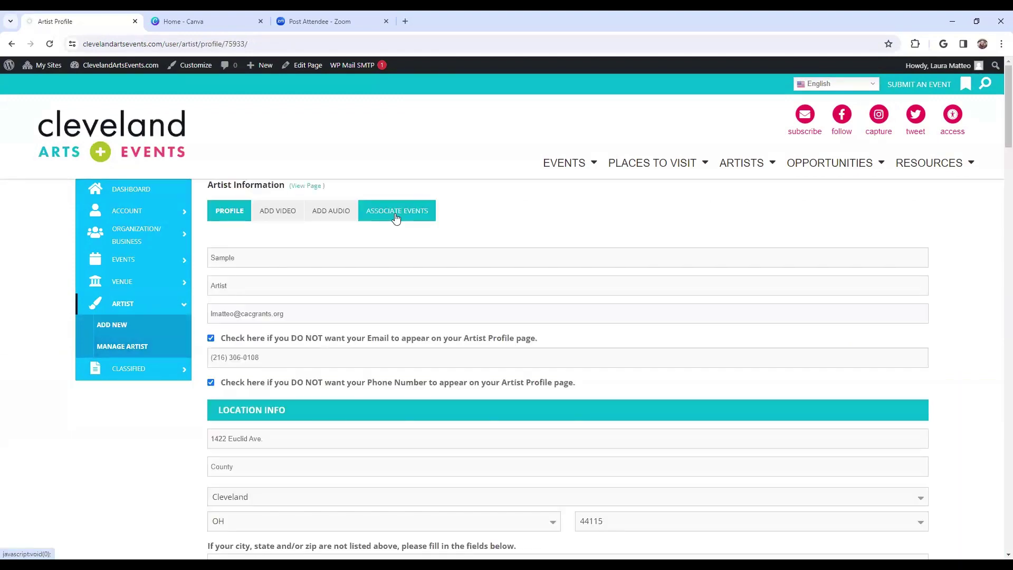
{"action": "left_click", "coordinate": [395, 214]}
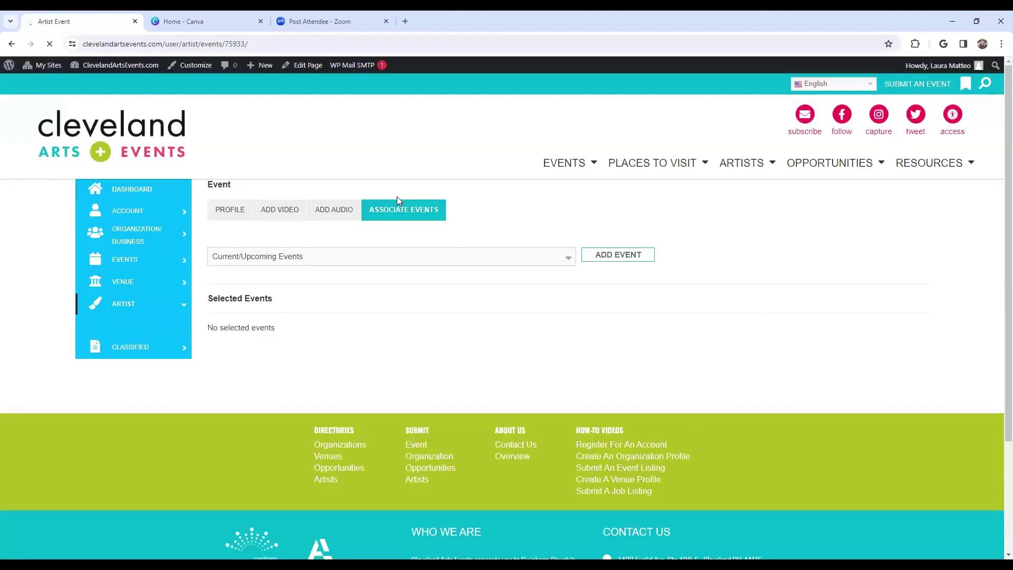
{"action": "left_click", "coordinate": [543, 260]}
{"action": "scroll", "coordinate": [522, 322], "scroll_direction": "down", "scroll_amount": 10}
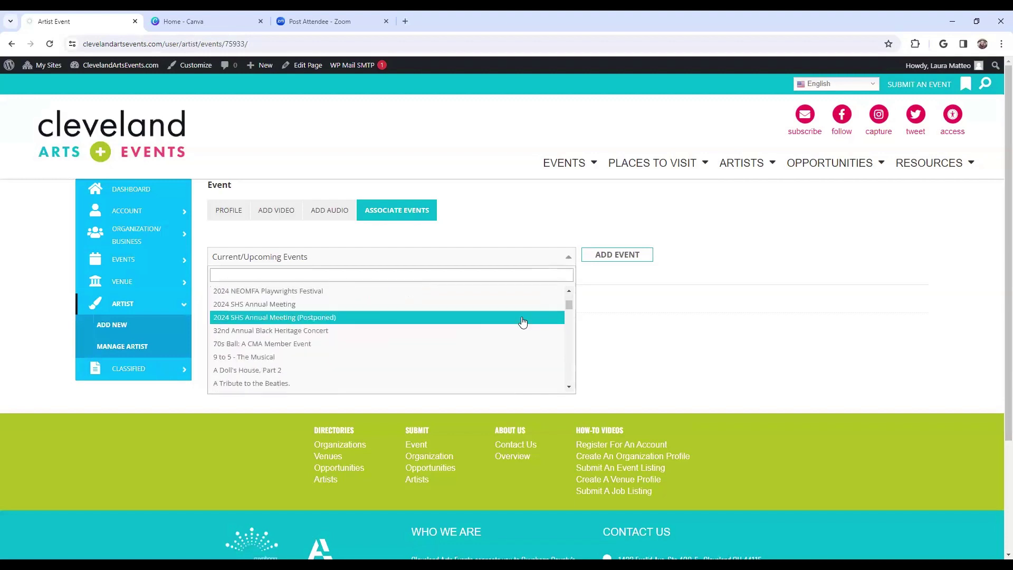
{"action": "scroll", "coordinate": [523, 321], "scroll_direction": "down", "scroll_amount": 10}
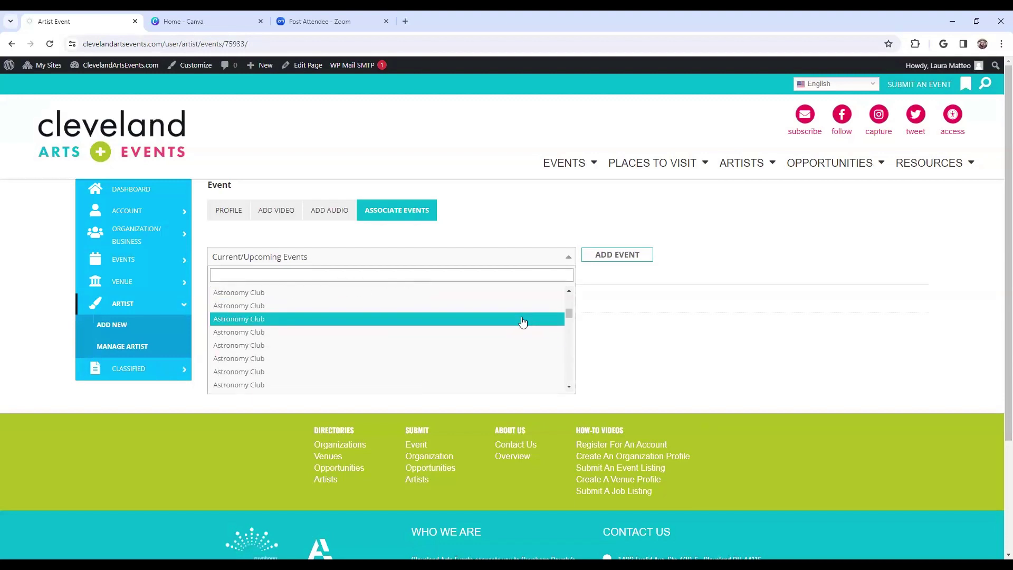
{"action": "scroll", "coordinate": [523, 322], "scroll_direction": "up", "scroll_amount": 20}
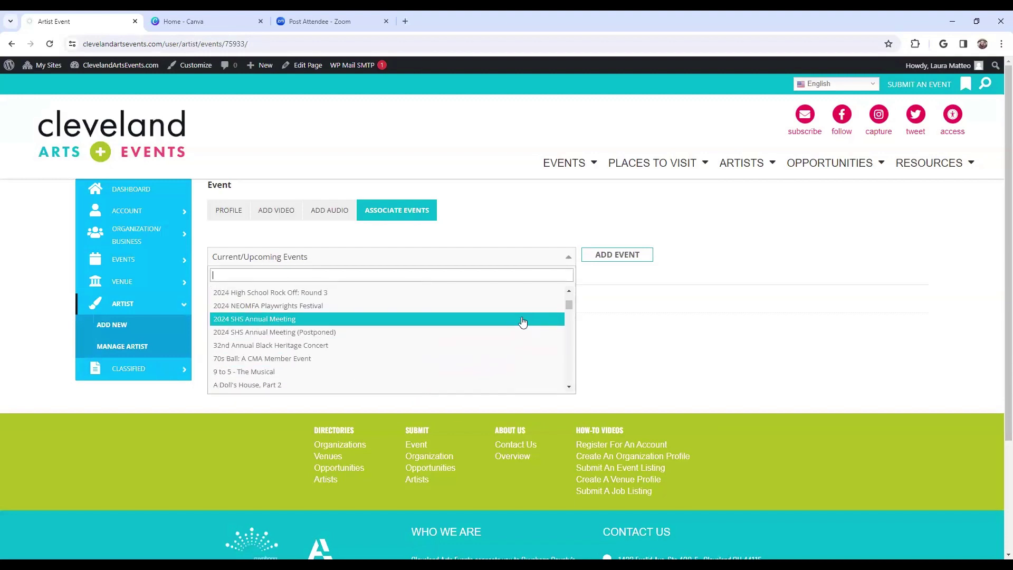
{"action": "scroll", "coordinate": [520, 315], "scroll_direction": "up", "scroll_amount": 2}
{"action": "left_click", "coordinate": [558, 257]}
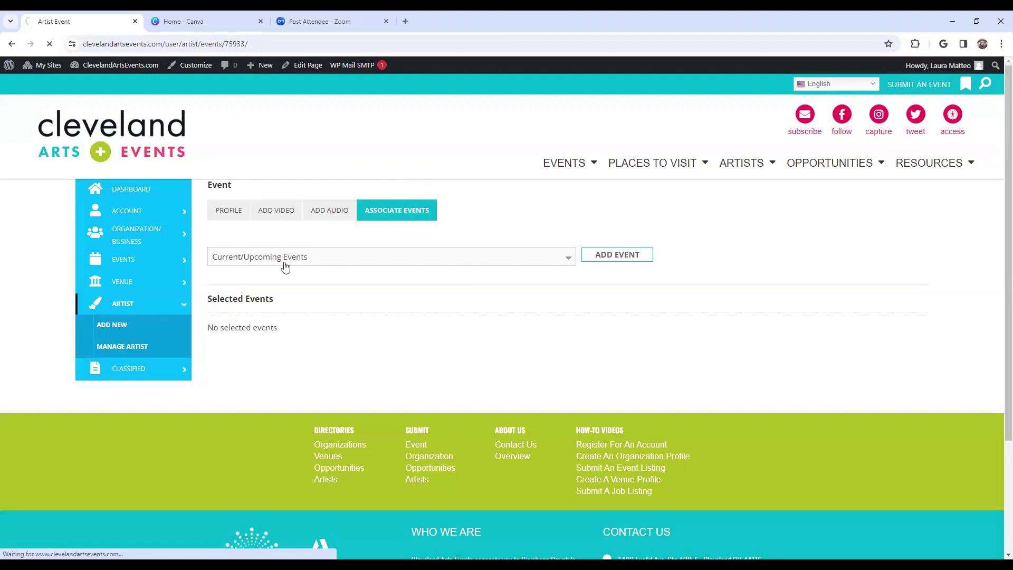
Return to the artist's profile form and examine its sections, including the gallery image upload options.
{"action": "left_click", "coordinate": [236, 217]}
{"action": "scroll", "coordinate": [417, 290], "scroll_direction": "down", "scroll_amount": 12}
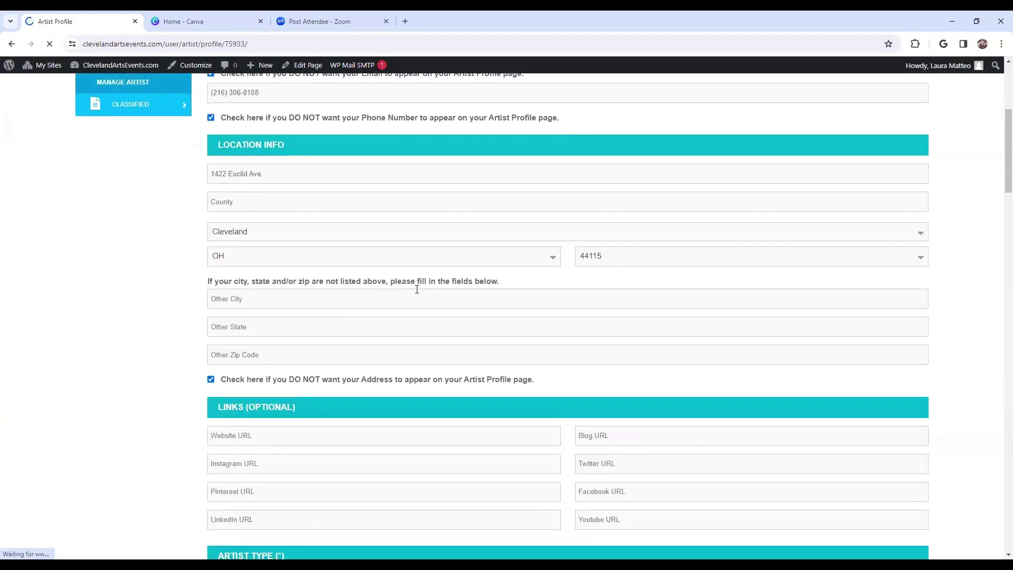
{"action": "scroll", "coordinate": [416, 294], "scroll_direction": "down", "scroll_amount": 4}
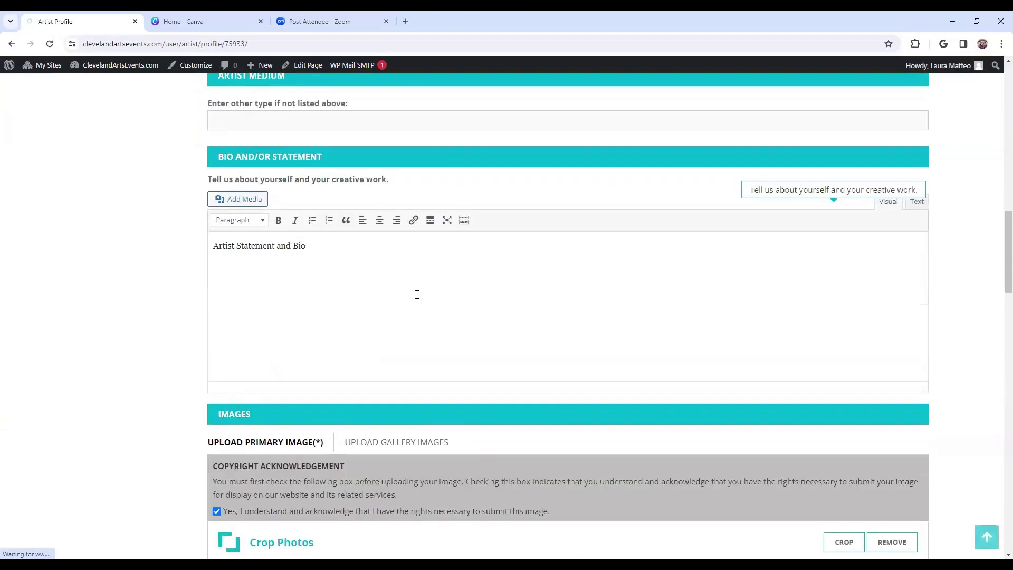
{"action": "scroll", "coordinate": [423, 291], "scroll_direction": "down", "scroll_amount": 2}
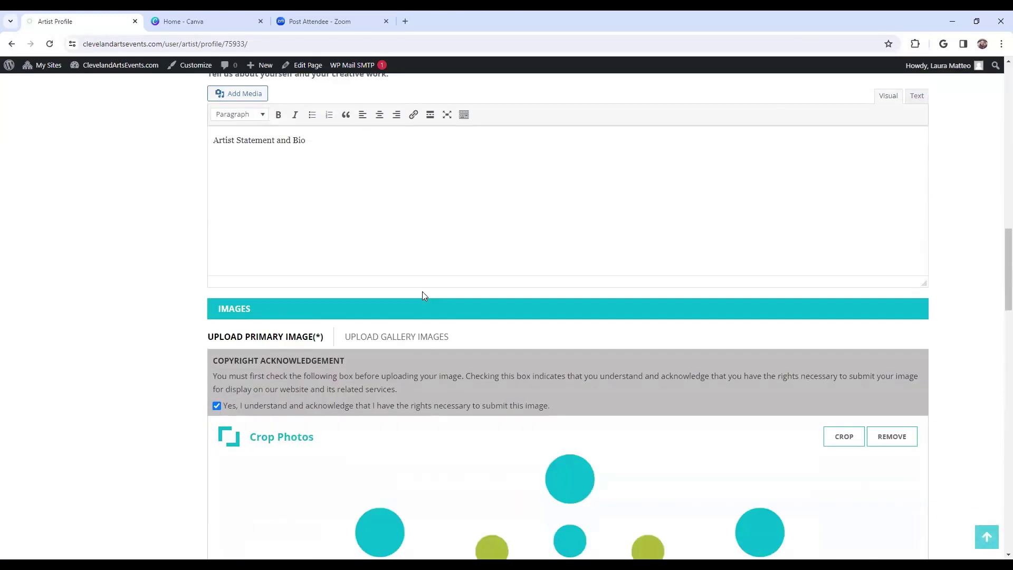
{"action": "scroll", "coordinate": [564, 308], "scroll_direction": "down", "scroll_amount": 13}
{"action": "scroll", "coordinate": [556, 345], "scroll_direction": "down", "scroll_amount": 7}
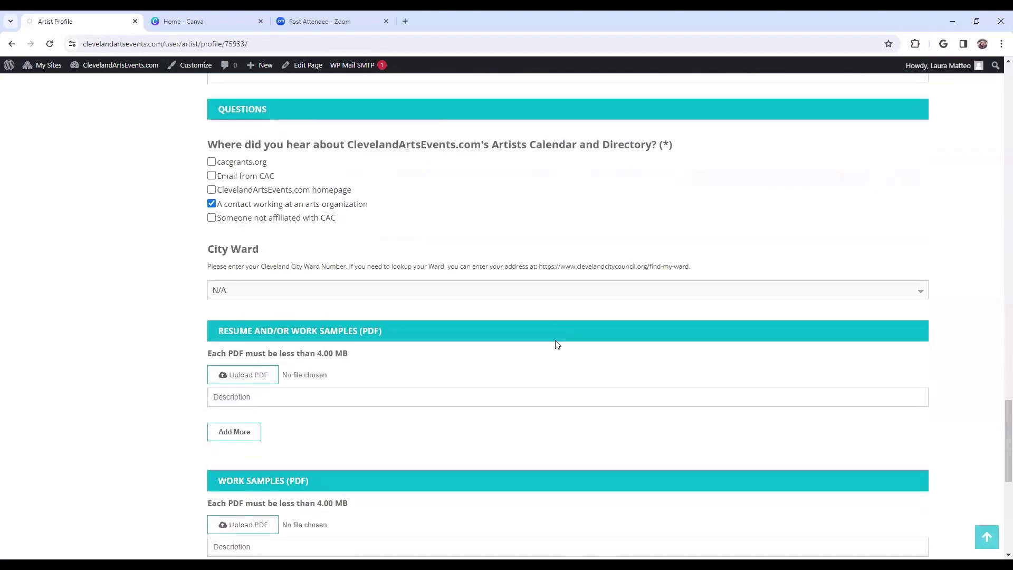
{"action": "scroll", "coordinate": [557, 345], "scroll_direction": "up", "scroll_amount": 16}
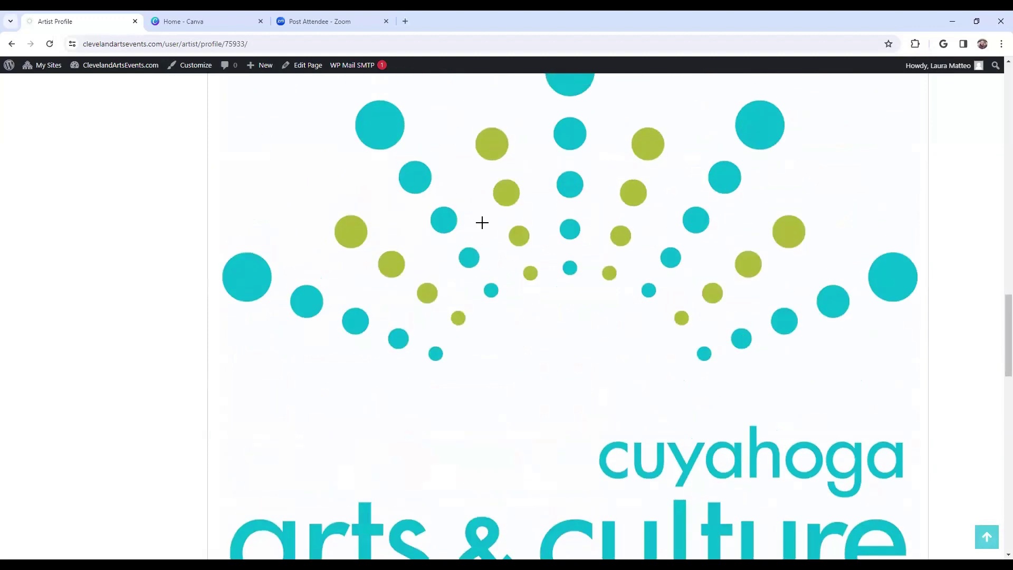
{"action": "scroll", "coordinate": [496, 239], "scroll_direction": "up", "scroll_amount": 4}
{"action": "left_click", "coordinate": [423, 285]}
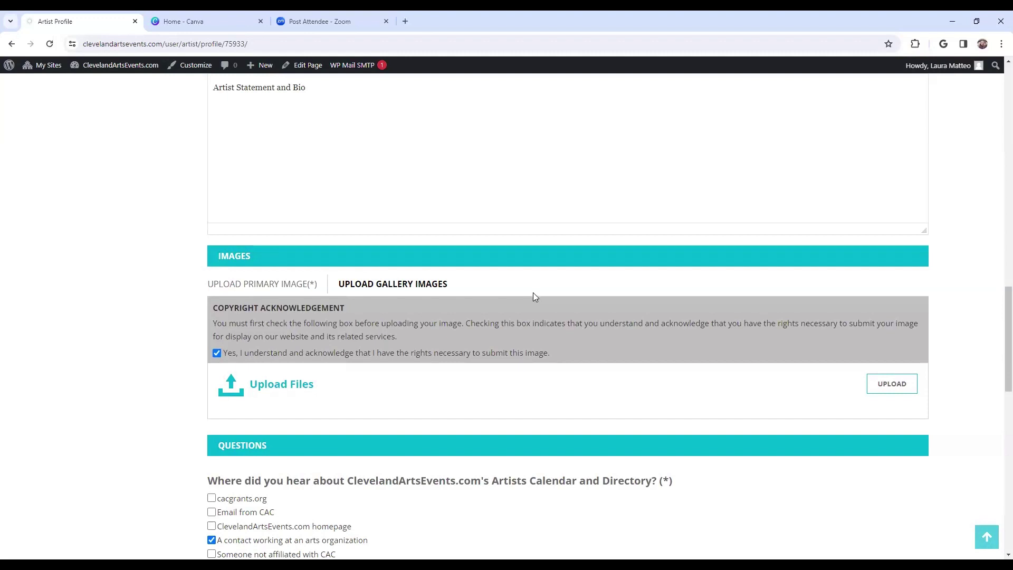
{"action": "scroll", "coordinate": [537, 298], "scroll_direction": "up", "scroll_amount": 6}
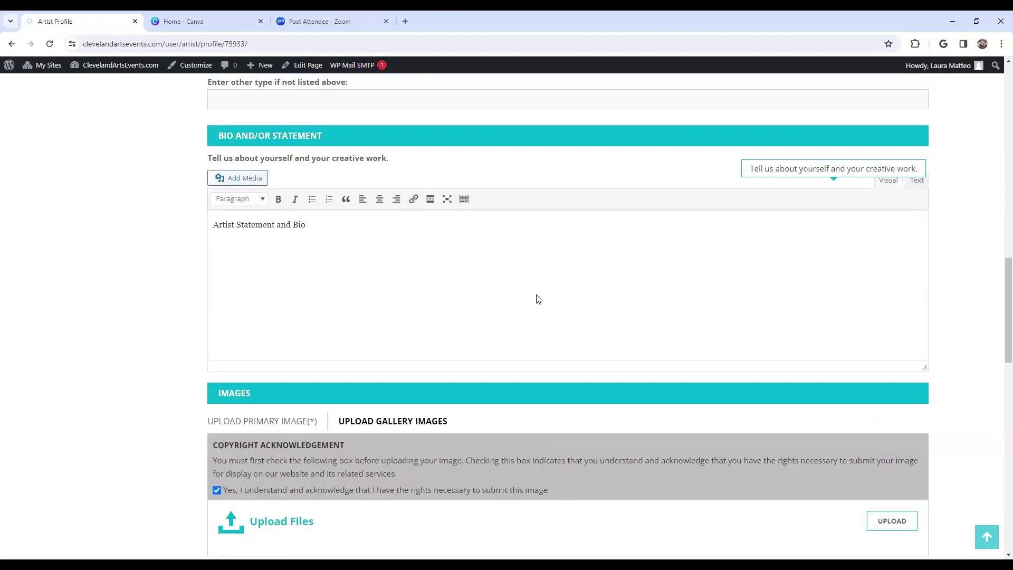
{"action": "scroll", "coordinate": [538, 299], "scroll_direction": "up", "scroll_amount": 8}
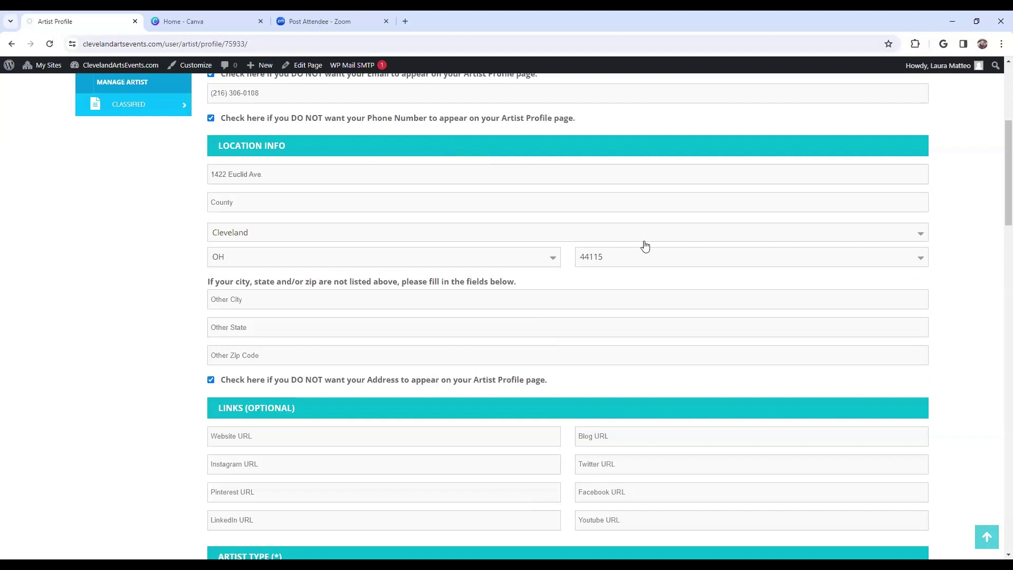
{"action": "scroll", "coordinate": [663, 309], "scroll_direction": "up", "scroll_amount": 5}
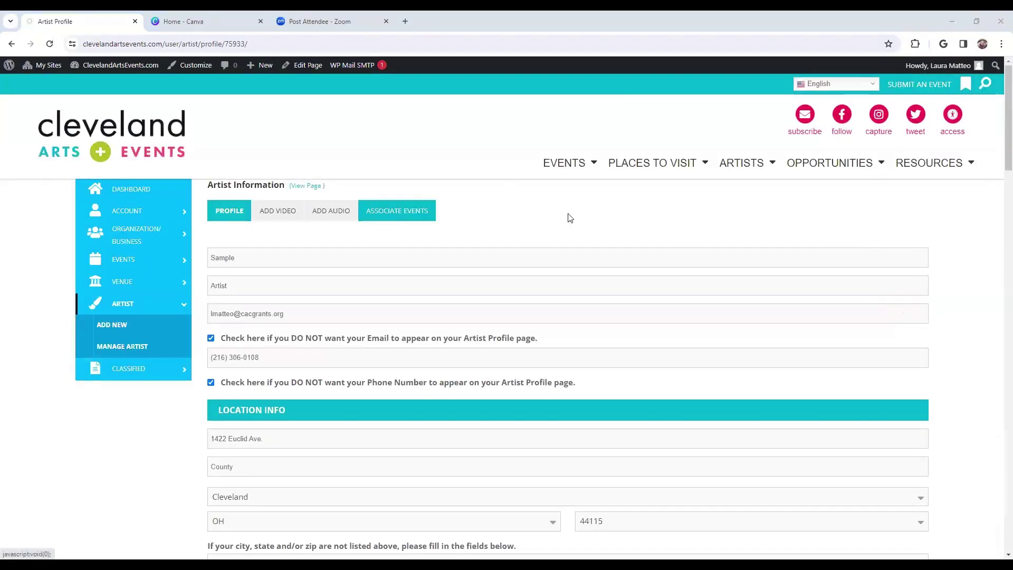
Return to the account dashboard and open the pending Sample Job Post from the published classifieds for editing.
{"action": "left_click", "coordinate": [916, 133]}
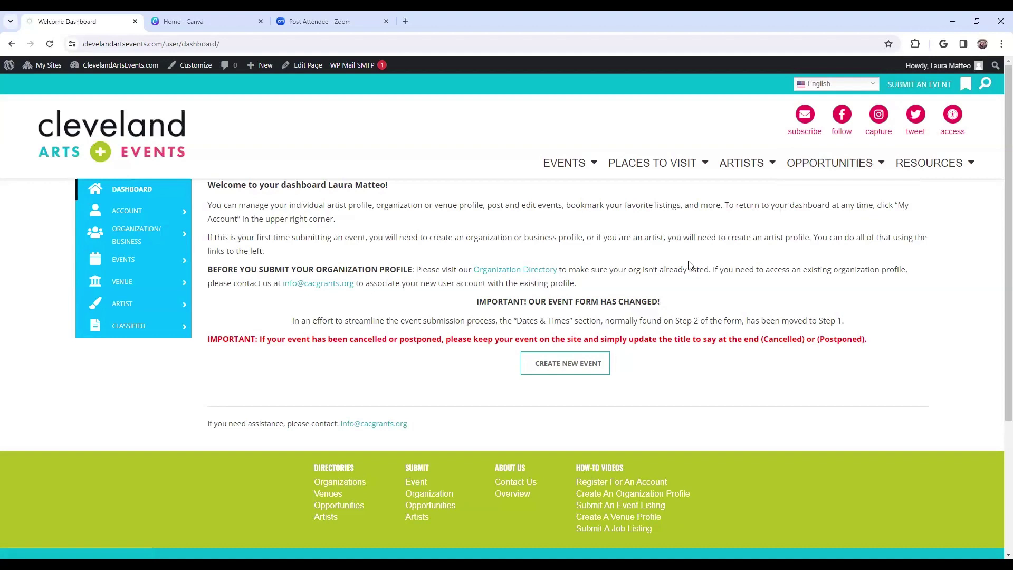
{"action": "mouse_move", "coordinate": [788, 188]}
{"action": "left_click", "coordinate": [137, 332]}
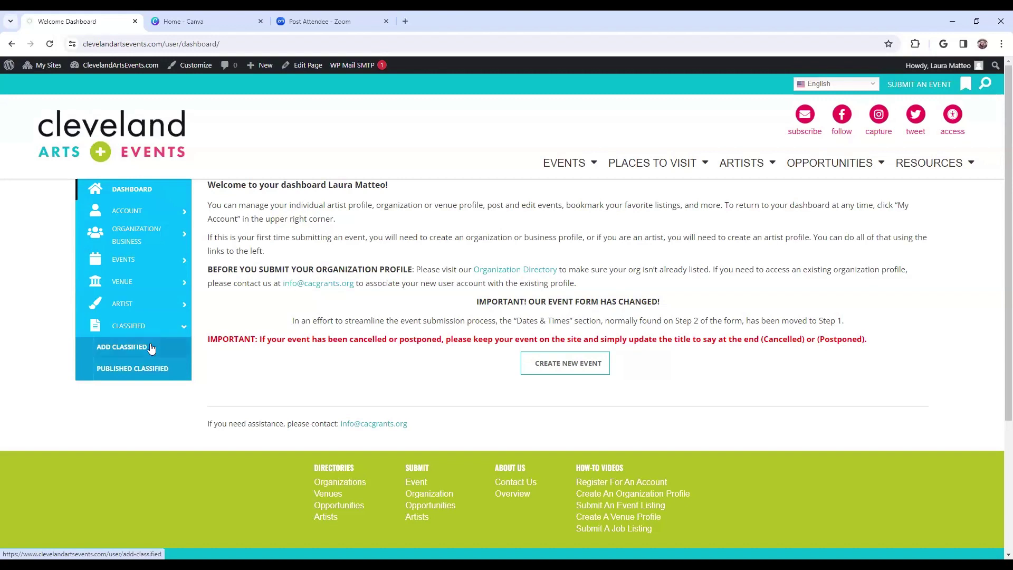
{"action": "left_click", "coordinate": [122, 374]}
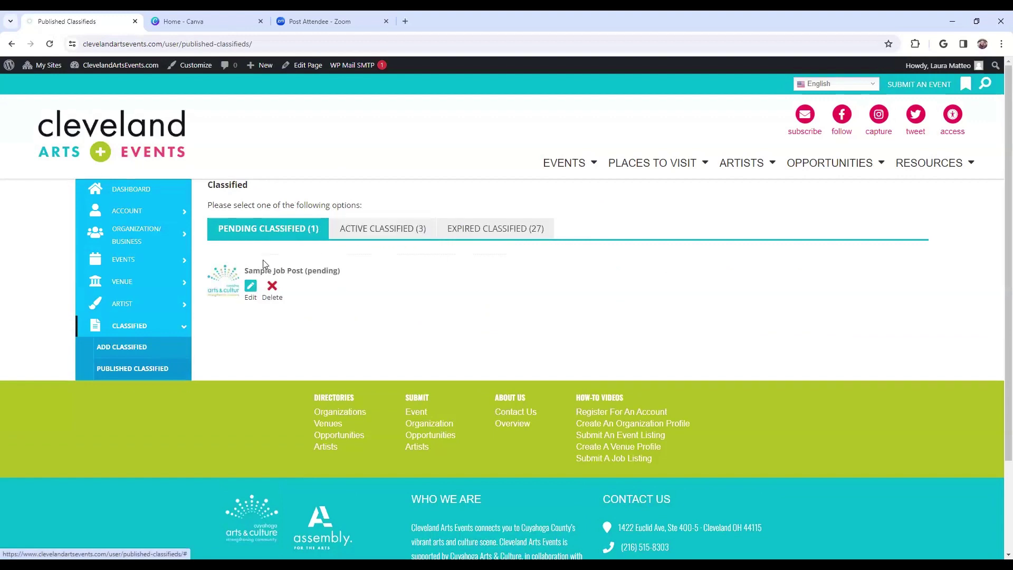
{"action": "left_click", "coordinate": [252, 292]}
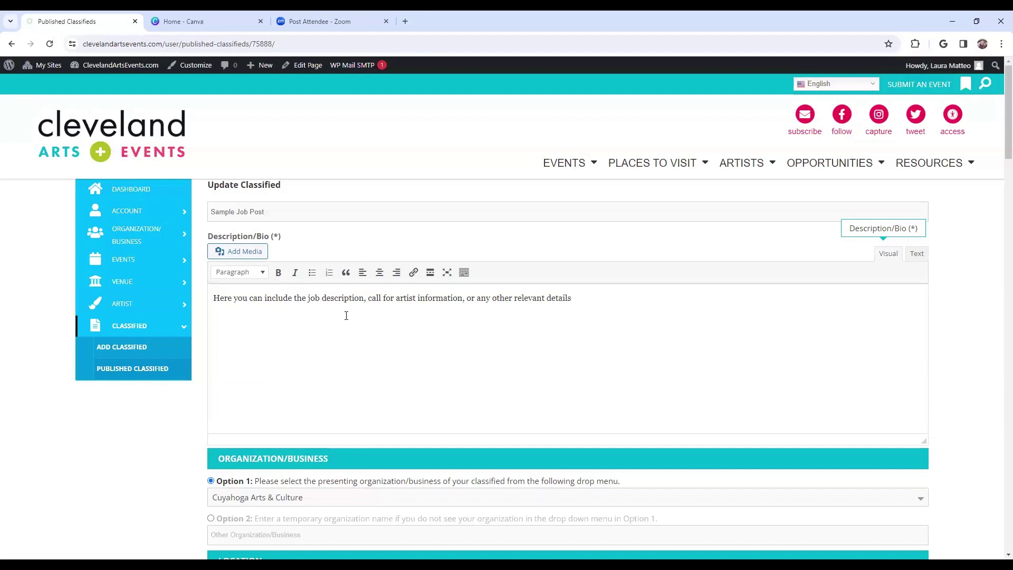
Review the classified's title, description, organization, location, contact data, date and classified type fields.
{"action": "left_click_drag", "start_coordinate": [210, 212], "coordinate": [319, 229]}
{"action": "left_click", "coordinate": [282, 206]}
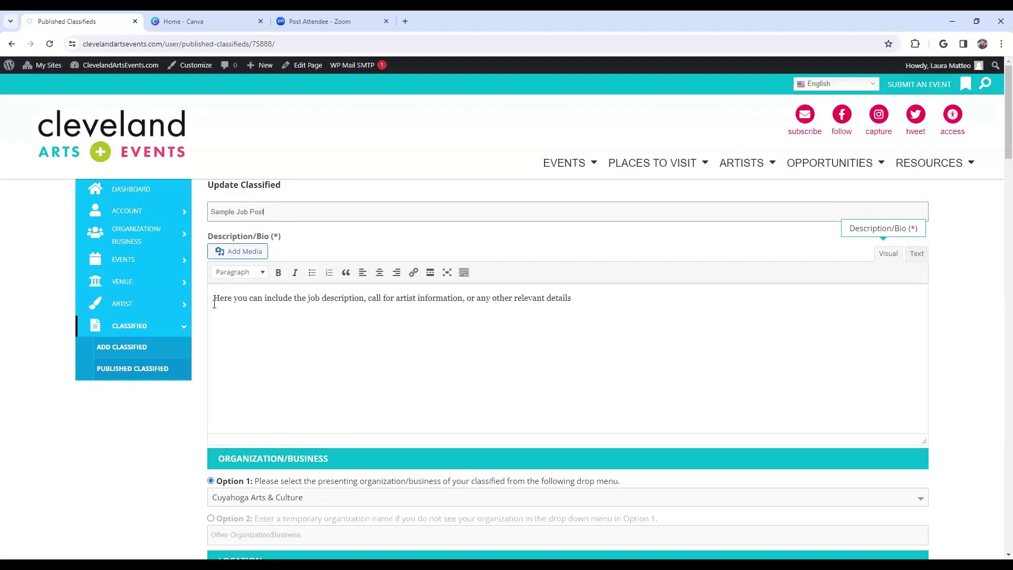
{"action": "left_click_drag", "start_coordinate": [579, 301], "coordinate": [211, 316]}
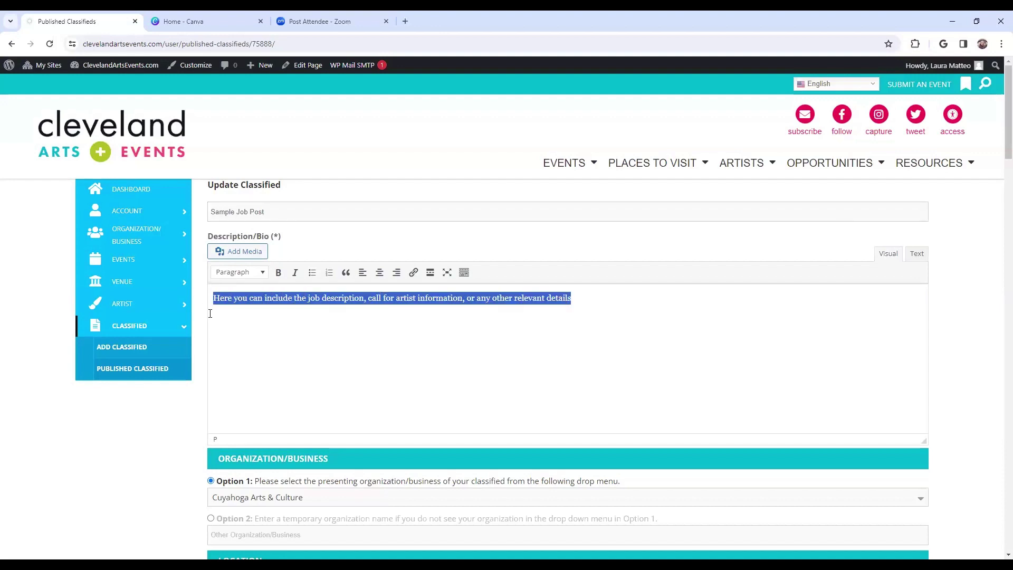
{"action": "left_click", "coordinate": [235, 322]}
{"action": "scroll", "coordinate": [335, 300], "scroll_direction": "down", "scroll_amount": 4}
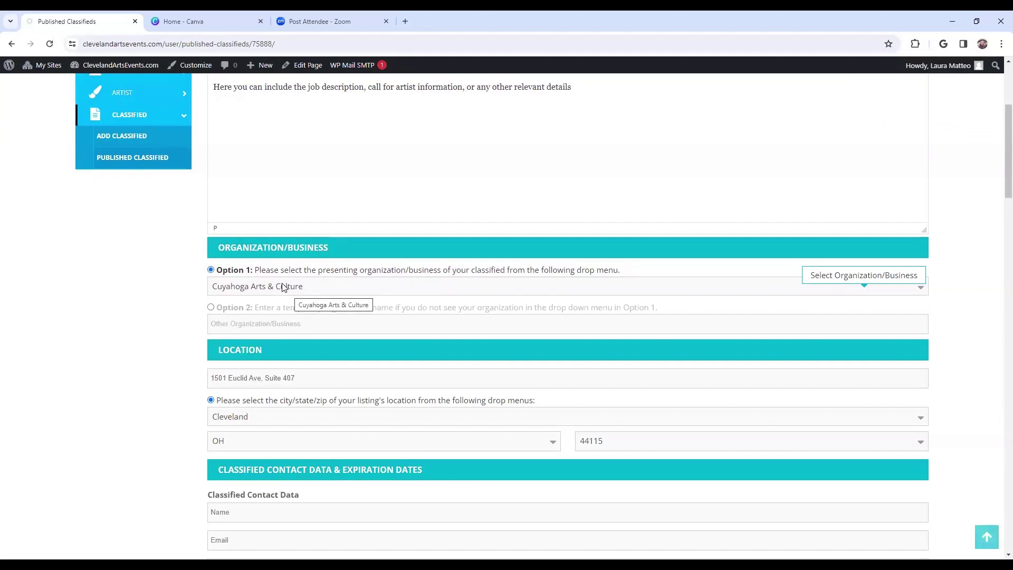
{"action": "scroll", "coordinate": [279, 264], "scroll_direction": "down", "scroll_amount": 3}
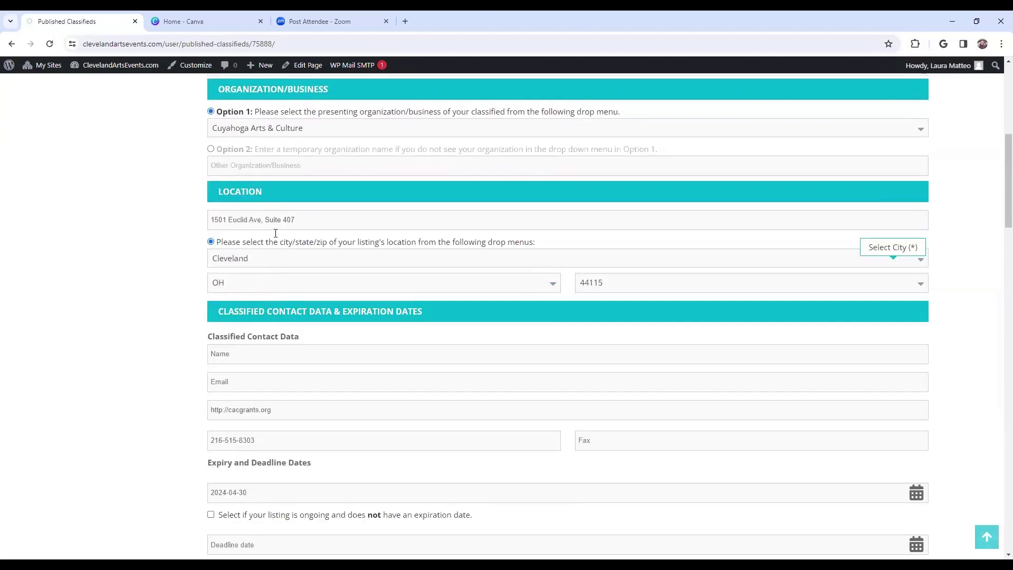
{"action": "scroll", "coordinate": [267, 291], "scroll_direction": "down", "scroll_amount": 3}
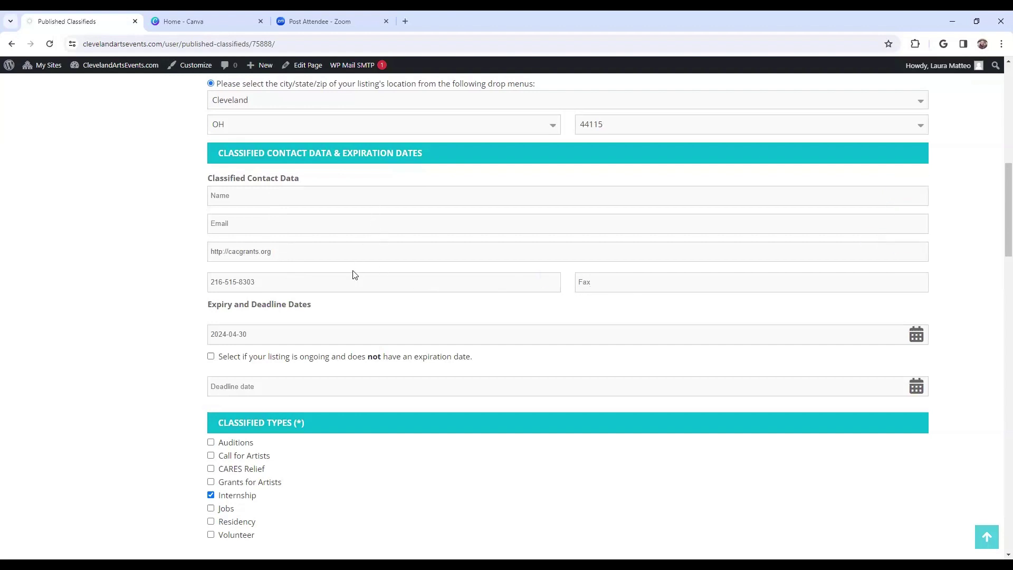
{"action": "scroll", "coordinate": [334, 302], "scroll_direction": "down", "scroll_amount": 2}
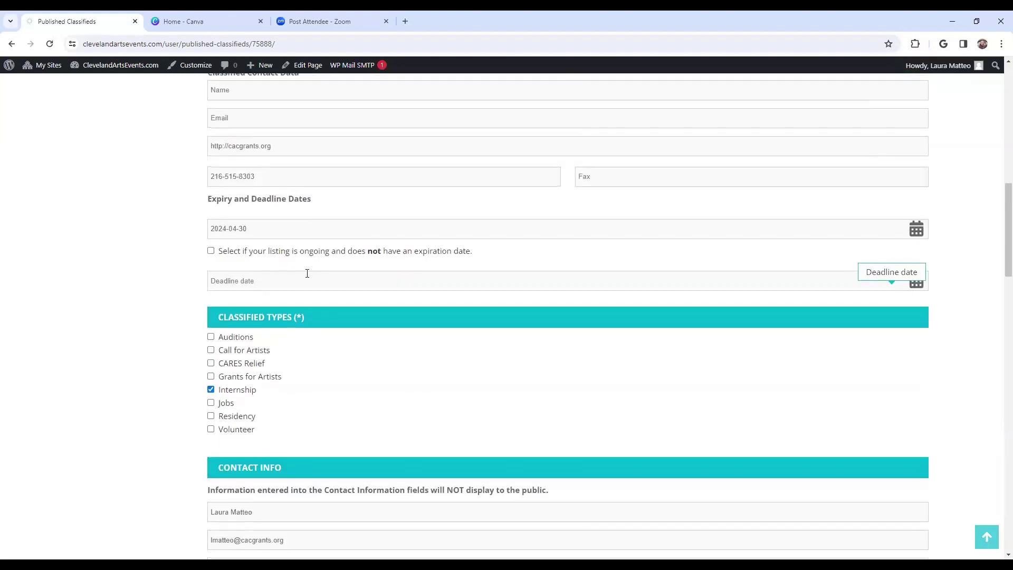
{"action": "scroll", "coordinate": [274, 281], "scroll_direction": "up", "scroll_amount": 1}
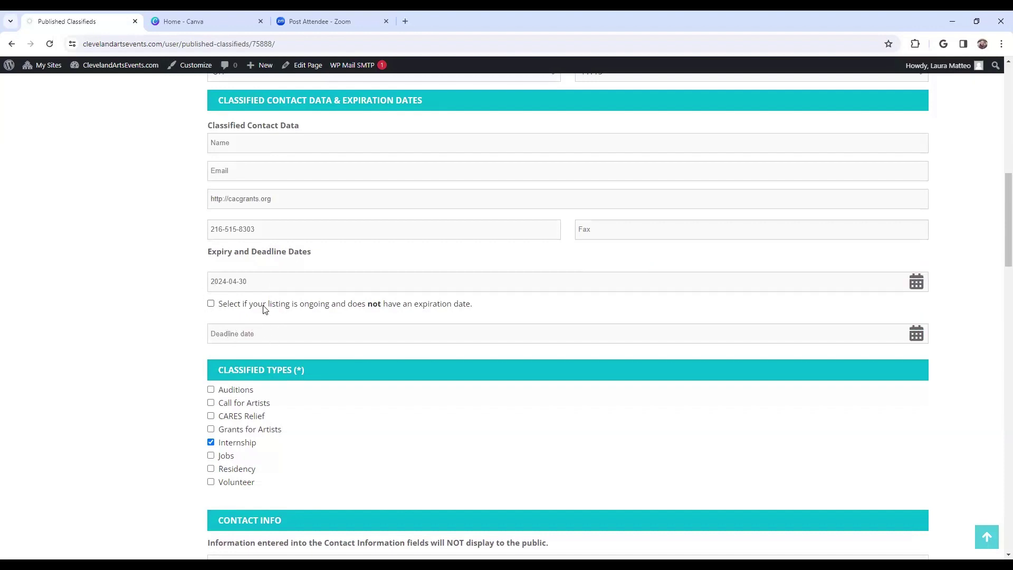
Set the classified's deadline date to 2024-01-31 and its expiration date to 2024-02-09.
{"action": "left_click", "coordinate": [266, 336]}
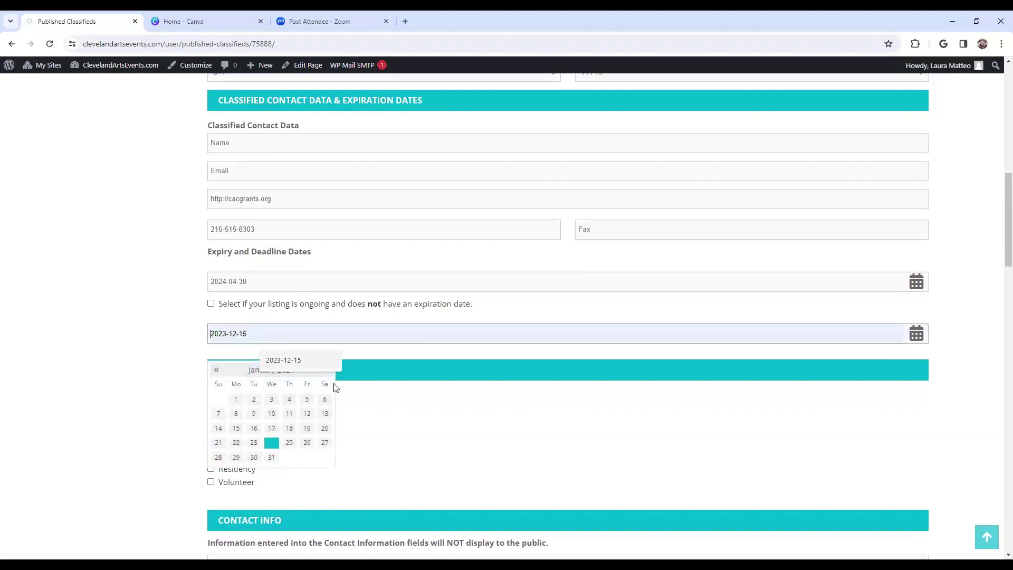
{"action": "left_click", "coordinate": [272, 458]}
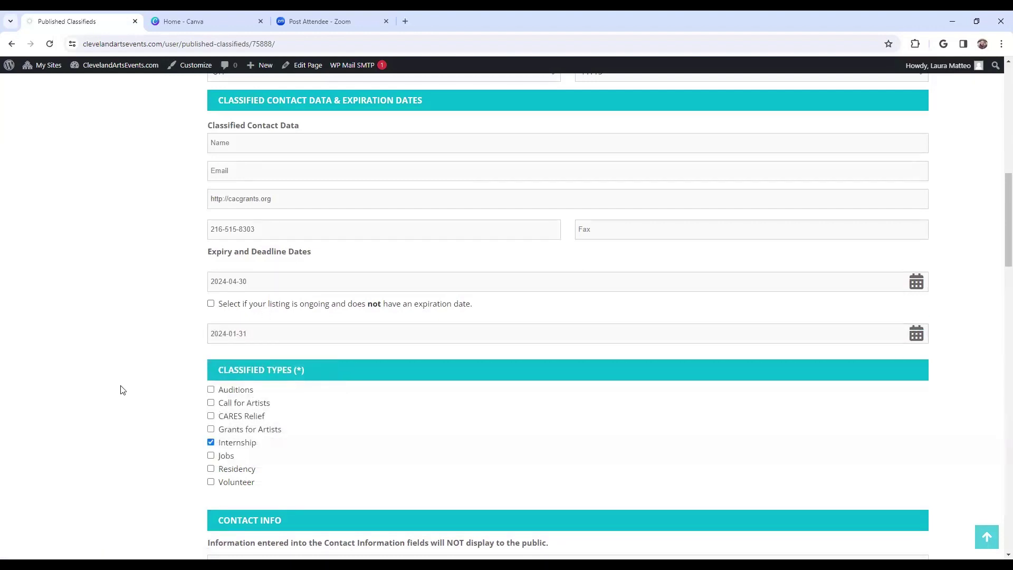
{"action": "left_click", "coordinate": [278, 282]}
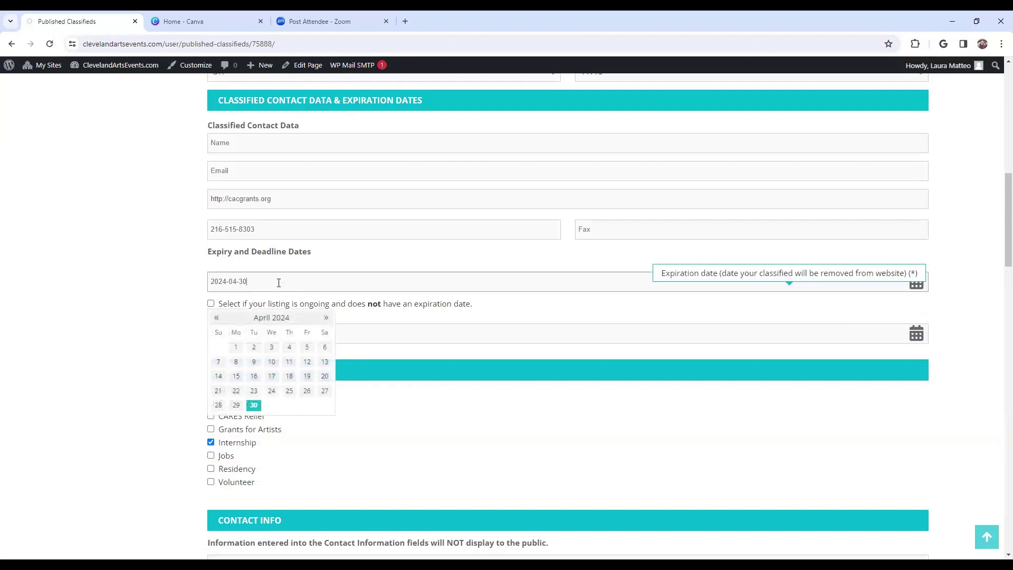
{"action": "left_click", "coordinate": [217, 318]}
{"action": "left_click", "coordinate": [217, 318]}
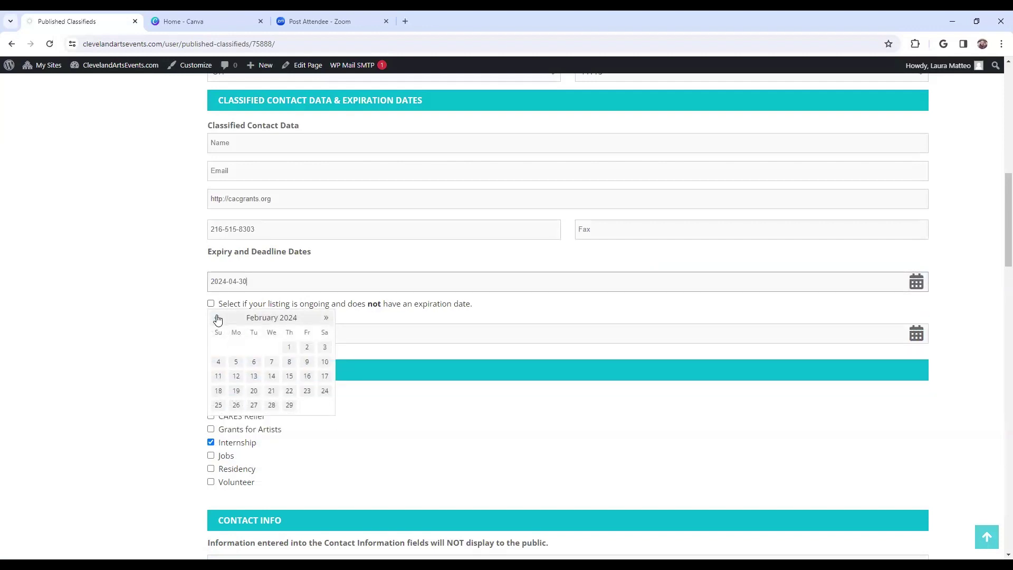
{"action": "left_click", "coordinate": [306, 364]}
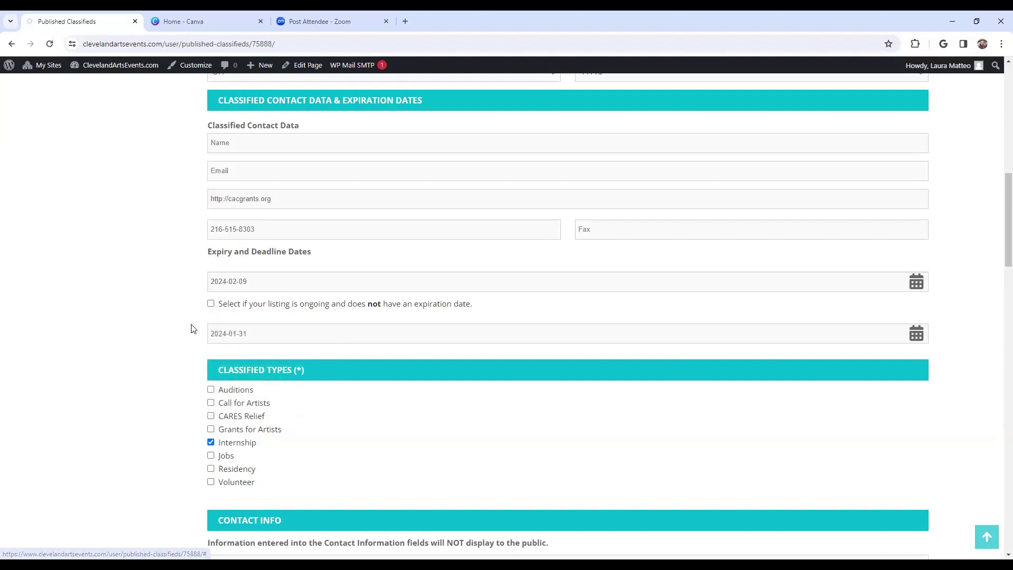
Examine the expiration date calendar for February and March 2024 without choosing another date.
{"action": "left_click", "coordinate": [235, 282]}
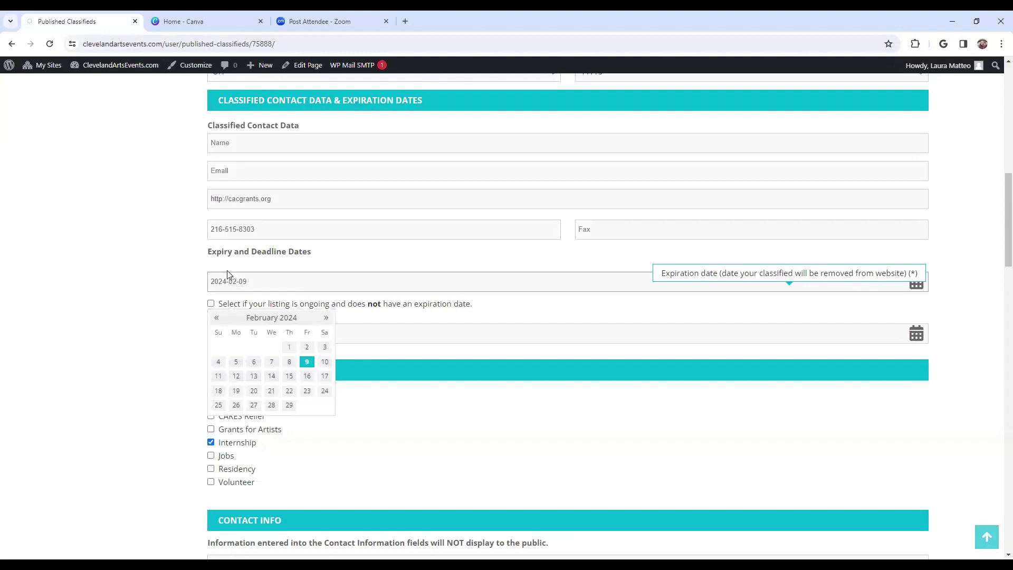
{"action": "left_click", "coordinate": [409, 316]}
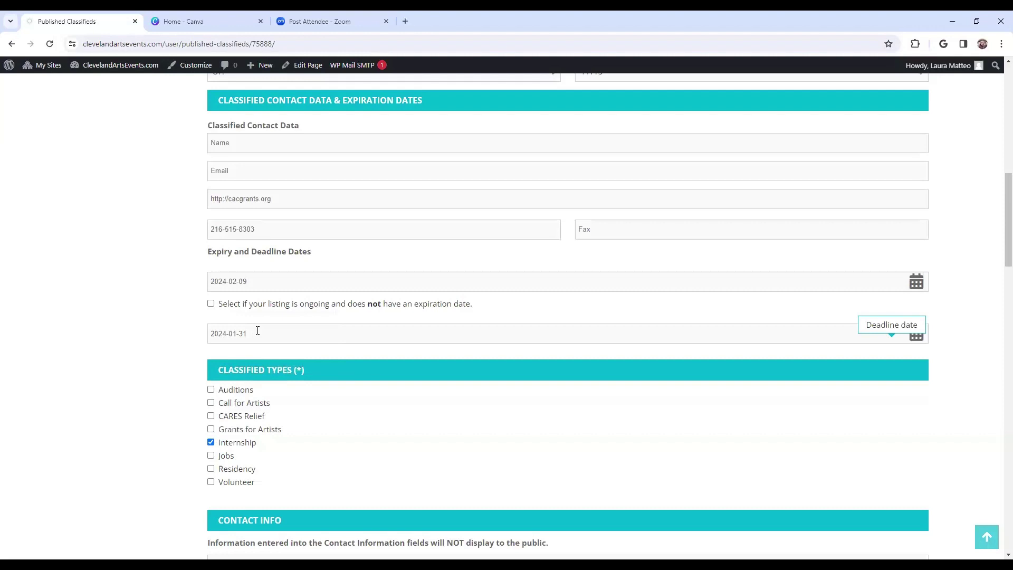
{"action": "left_click", "coordinate": [282, 289]}
{"action": "left_click", "coordinate": [326, 318]}
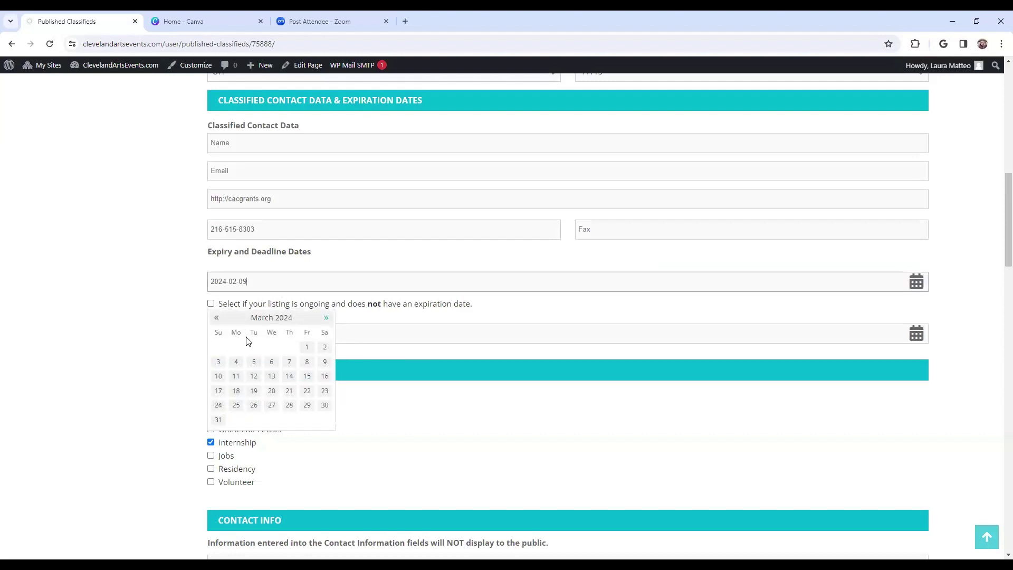
{"action": "left_click", "coordinate": [174, 351]}
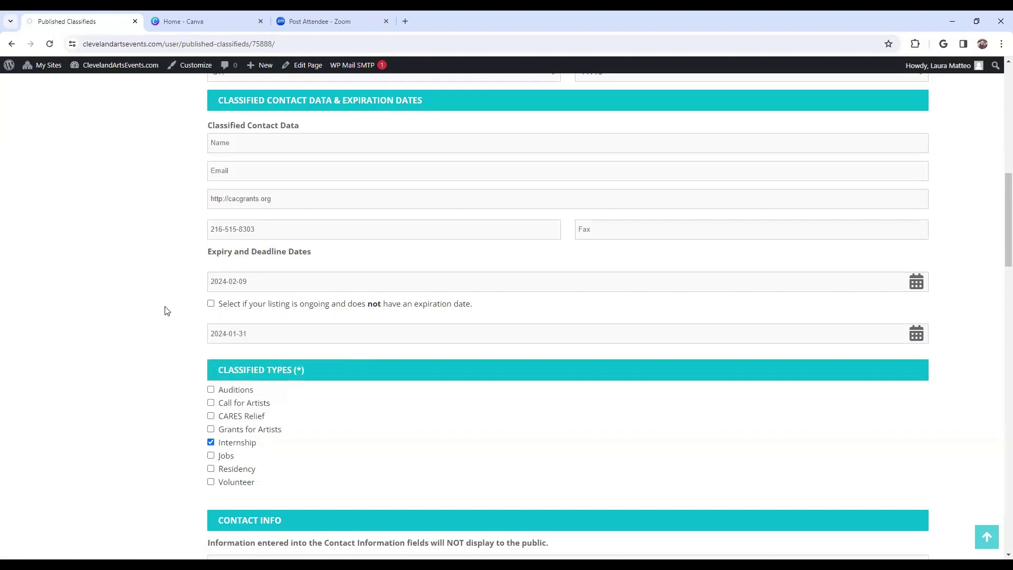
Review the classified form's type, contact info, salary, primary image, caption and PDF document sections.
{"action": "scroll", "coordinate": [189, 285], "scroll_direction": "down", "scroll_amount": 3}
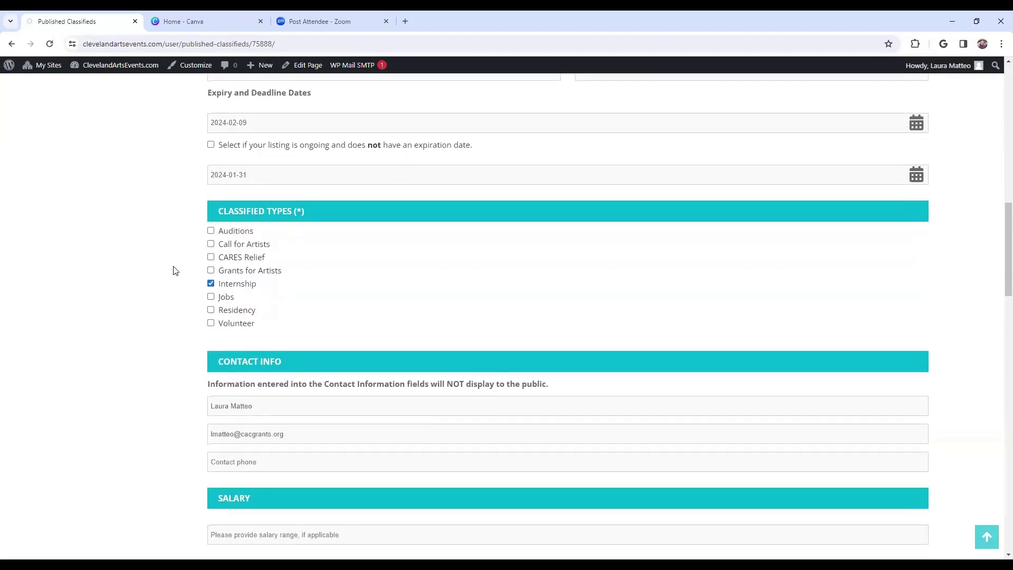
{"action": "scroll", "coordinate": [174, 272], "scroll_direction": "down", "scroll_amount": 1}
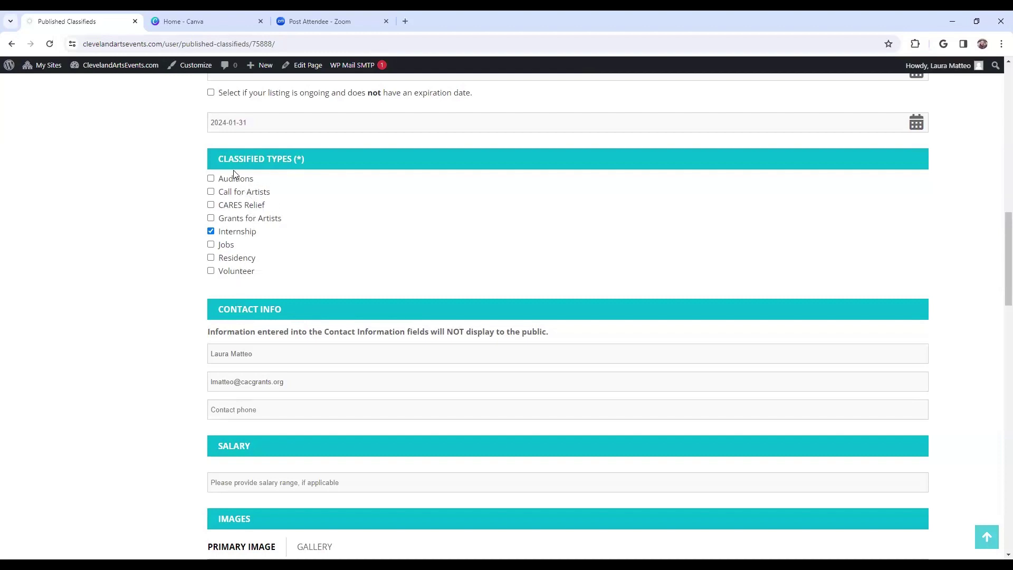
{"action": "scroll", "coordinate": [393, 225], "scroll_direction": "down", "scroll_amount": 3}
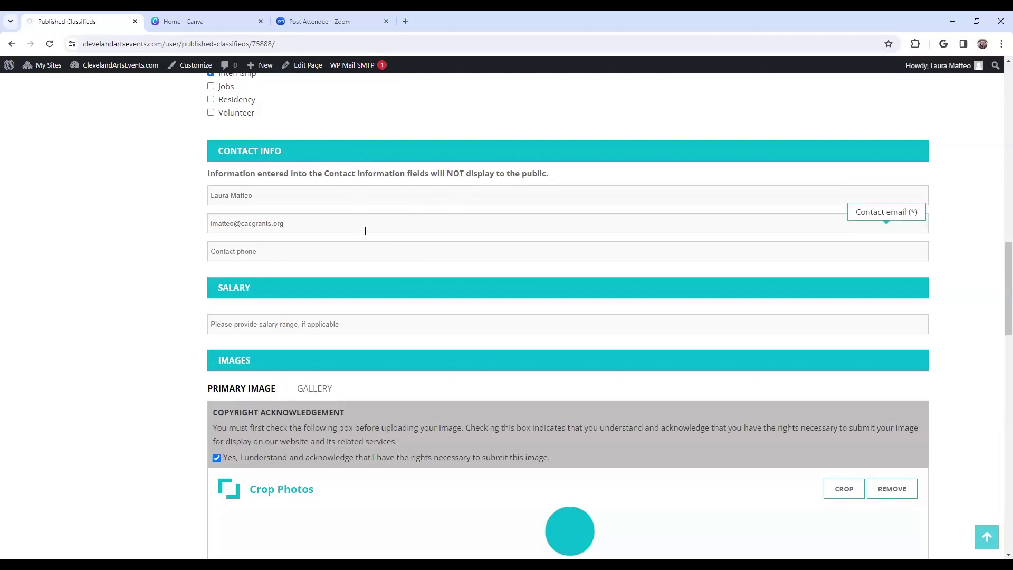
{"action": "scroll", "coordinate": [364, 229], "scroll_direction": "down", "scroll_amount": 2}
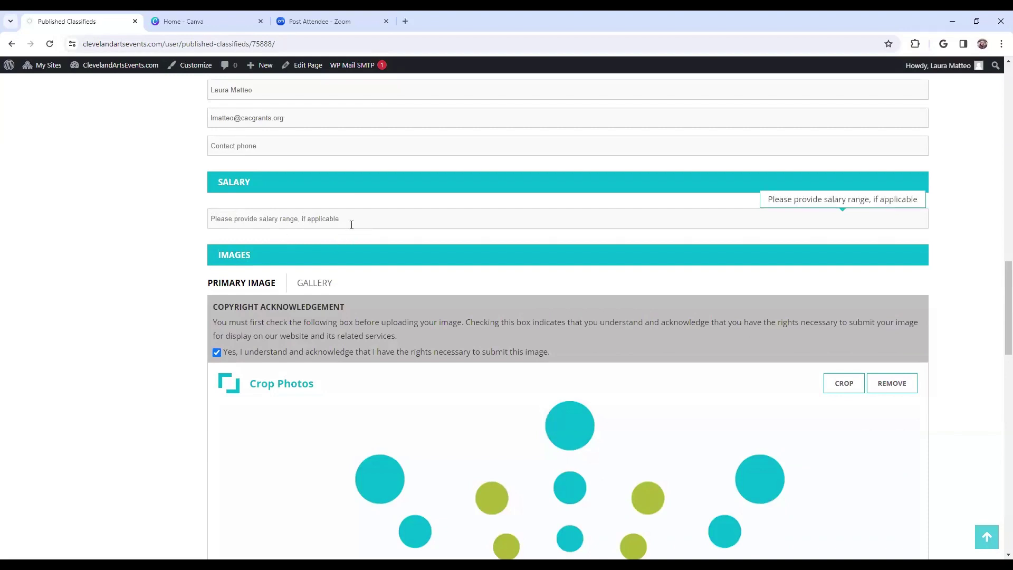
{"action": "scroll", "coordinate": [351, 225], "scroll_direction": "down", "scroll_amount": 2}
{"action": "scroll", "coordinate": [322, 224], "scroll_direction": "down", "scroll_amount": 4}
{"action": "scroll", "coordinate": [318, 217], "scroll_direction": "up", "scroll_amount": 4}
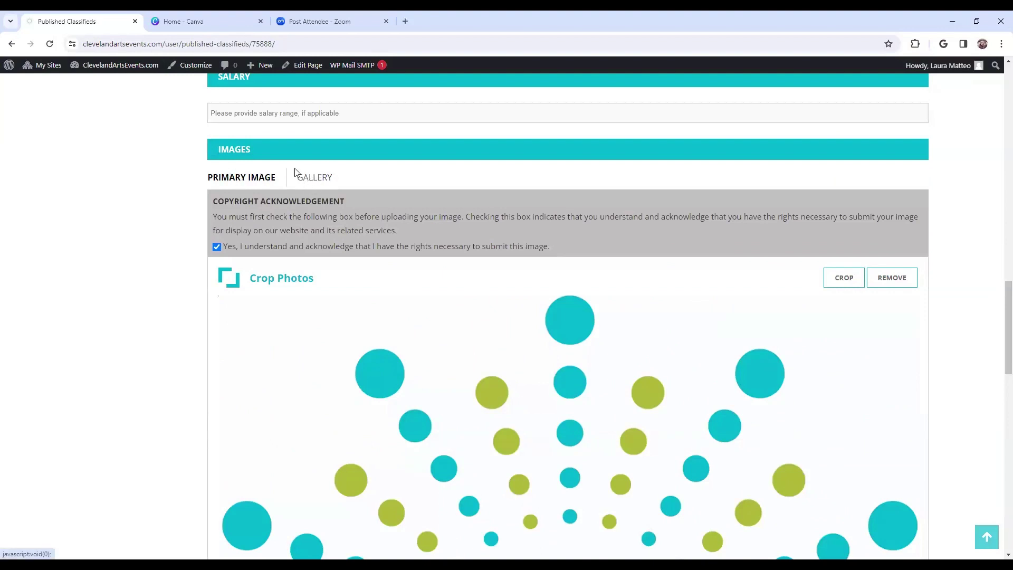
{"action": "scroll", "coordinate": [385, 303], "scroll_direction": "down", "scroll_amount": 4}
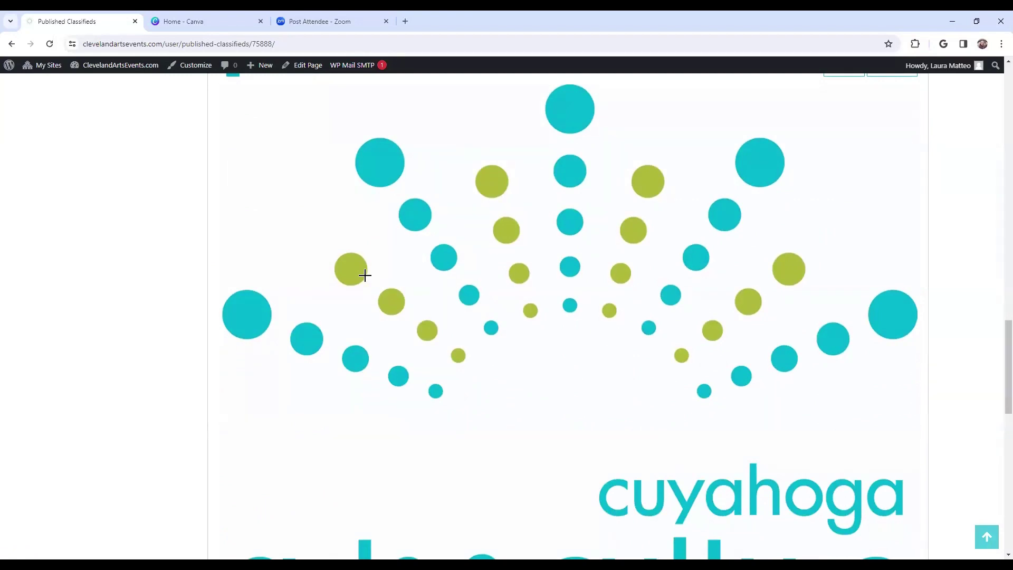
{"action": "scroll", "coordinate": [357, 273], "scroll_direction": "down", "scroll_amount": 8}
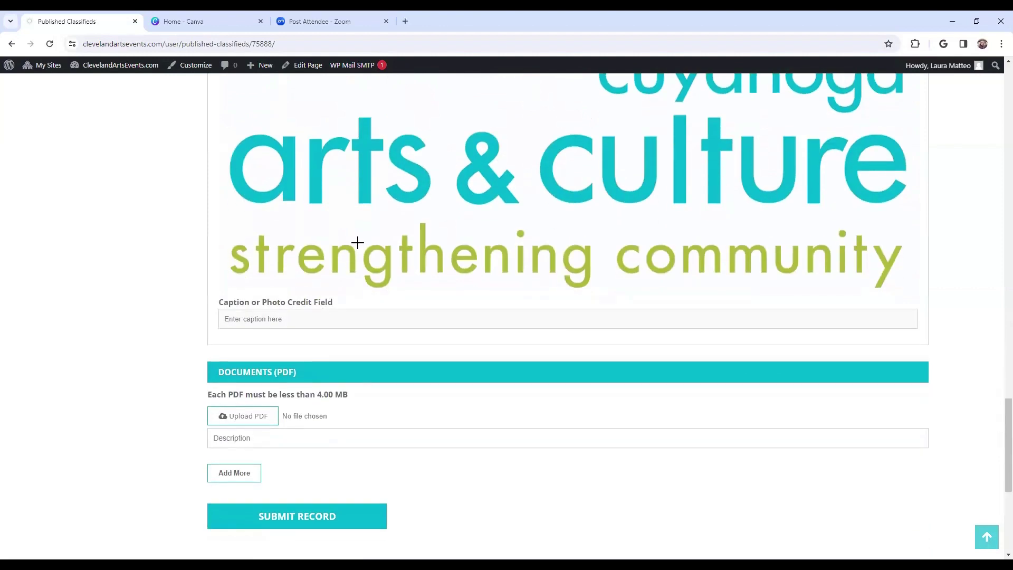
{"action": "scroll", "coordinate": [158, 198], "scroll_direction": "down", "scroll_amount": 4}
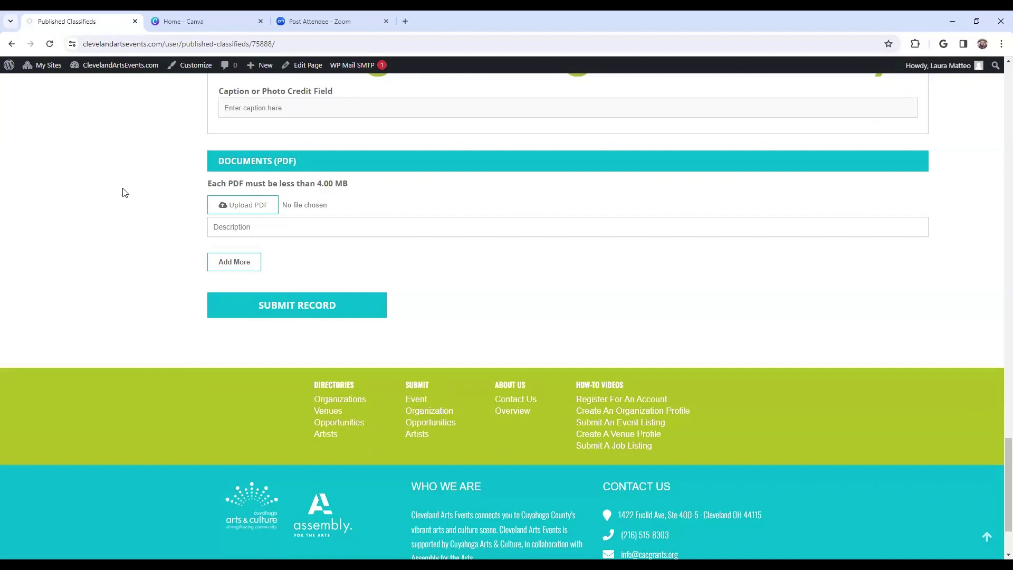
Submit the edited record to preview the Sample Job Post listing, and return to the published classifieds.
{"action": "left_click", "coordinate": [289, 301]}
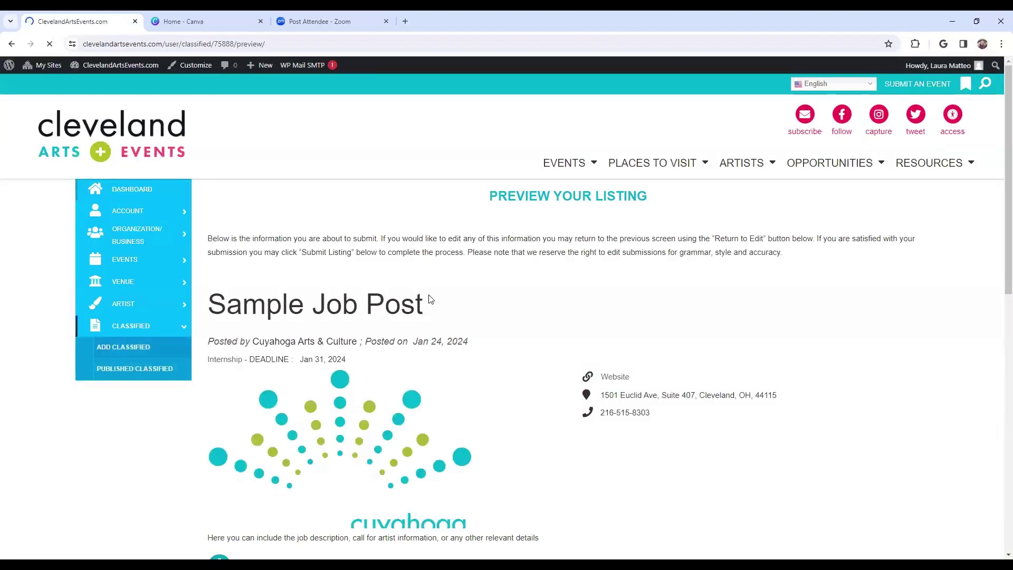
{"action": "scroll", "coordinate": [429, 296], "scroll_direction": "down", "scroll_amount": 2}
{"action": "scroll", "coordinate": [429, 299], "scroll_direction": "down", "scroll_amount": 2}
{"action": "scroll", "coordinate": [506, 295], "scroll_direction": "up", "scroll_amount": 4}
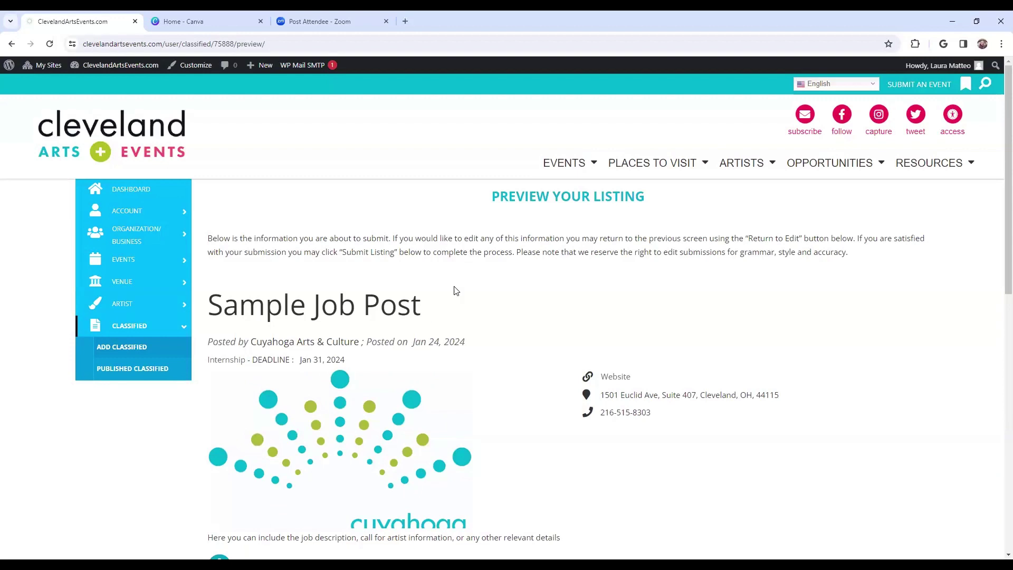
{"action": "scroll", "coordinate": [406, 317], "scroll_direction": "down", "scroll_amount": 3}
{"action": "scroll", "coordinate": [153, 301], "scroll_direction": "up", "scroll_amount": 2}
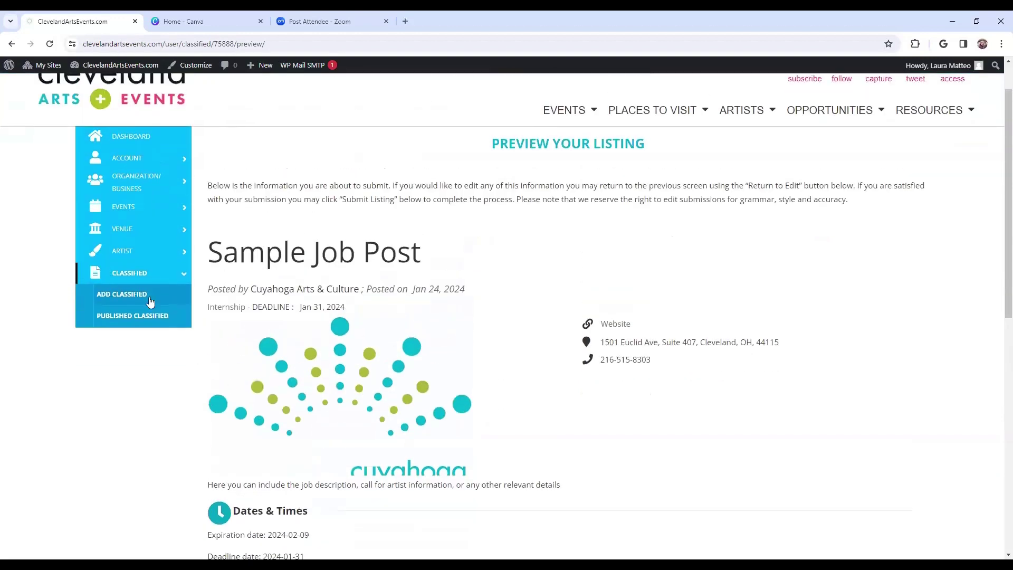
{"action": "left_click", "coordinate": [140, 323]}
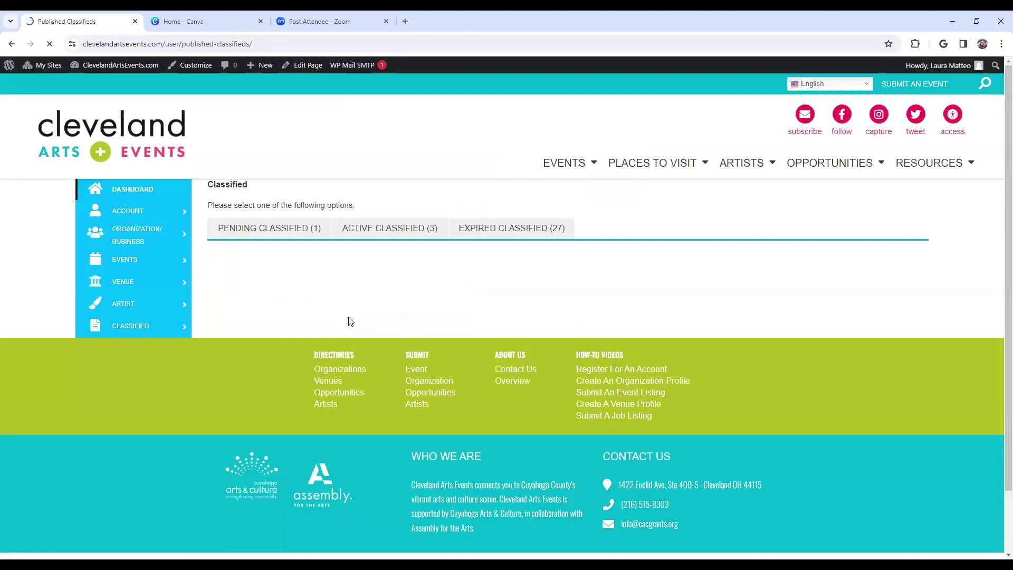
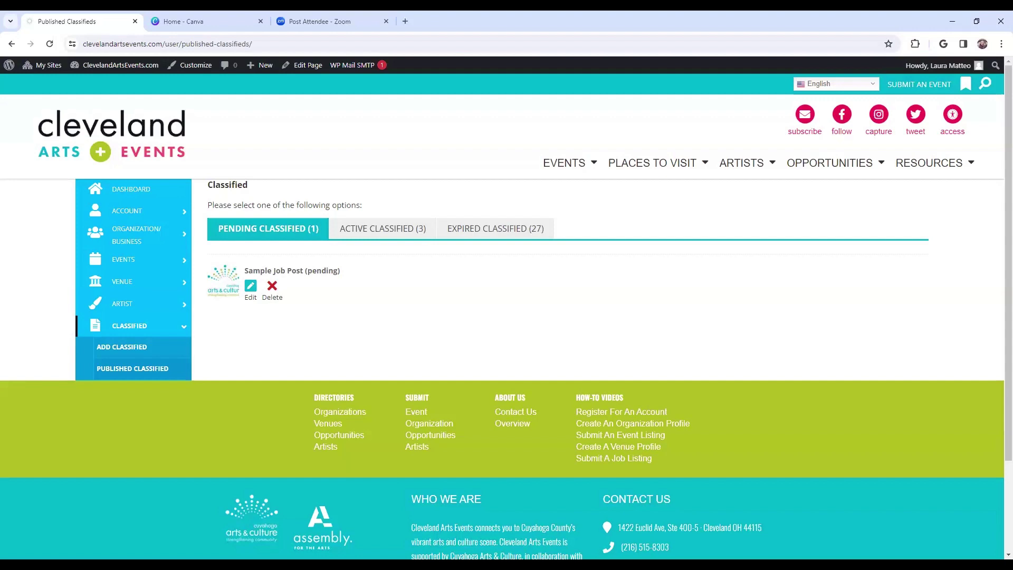
Return to the account dashboard and open the pending Sample Venue from the managed venues for editing.
{"action": "mouse_move", "coordinate": [758, 182]}
{"action": "mouse_move", "coordinate": [915, 90]}
{"action": "left_click", "coordinate": [923, 127]}
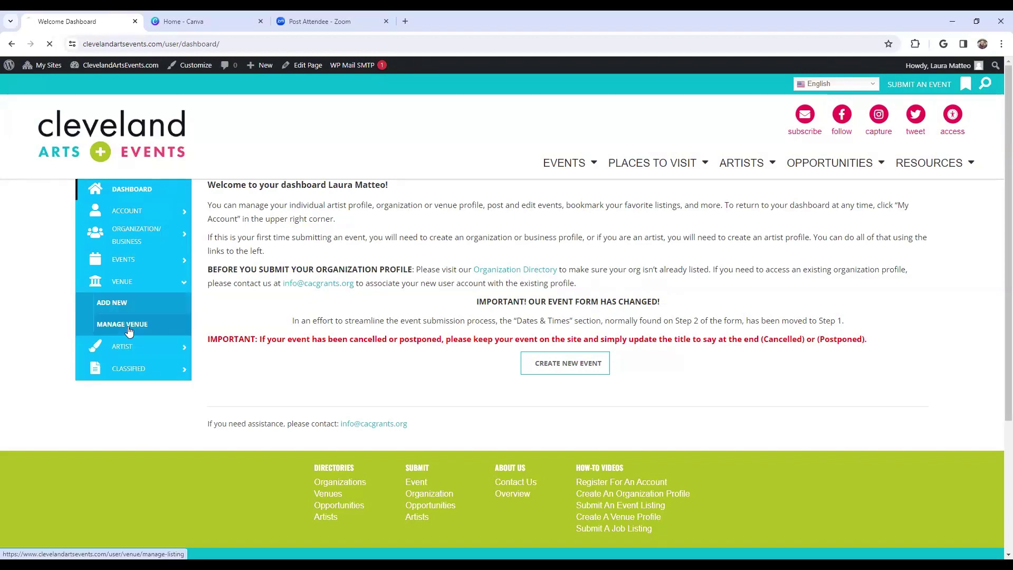
{"action": "left_click", "coordinate": [128, 324]}
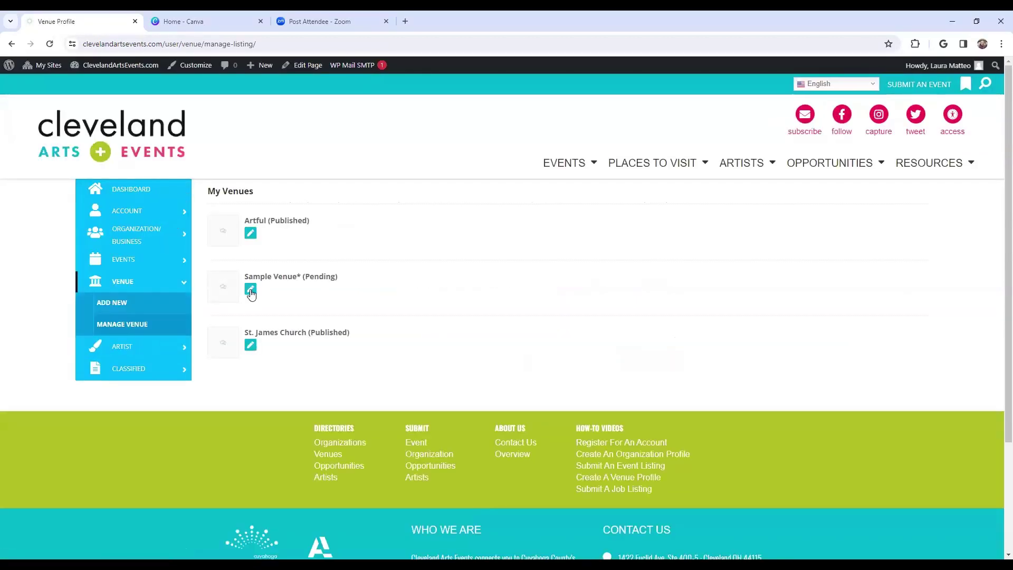
{"action": "left_click", "coordinate": [251, 291]}
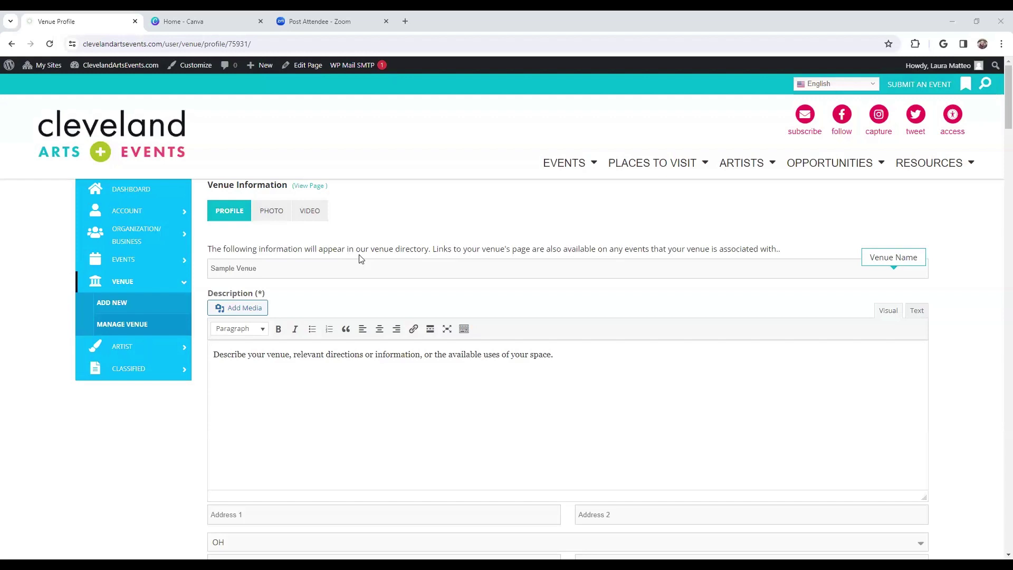
Set the Sample Venue's city to Cleveland and its zip code to 44115.
{"action": "scroll", "coordinate": [630, 344], "scroll_direction": "down", "scroll_amount": 1}
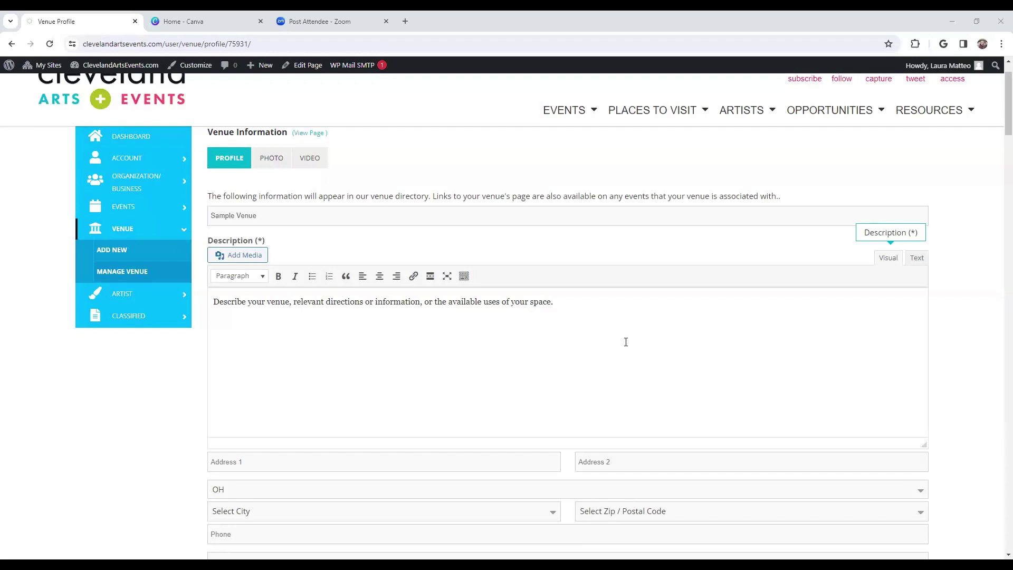
{"action": "scroll", "coordinate": [626, 342], "scroll_direction": "down", "scroll_amount": 1}
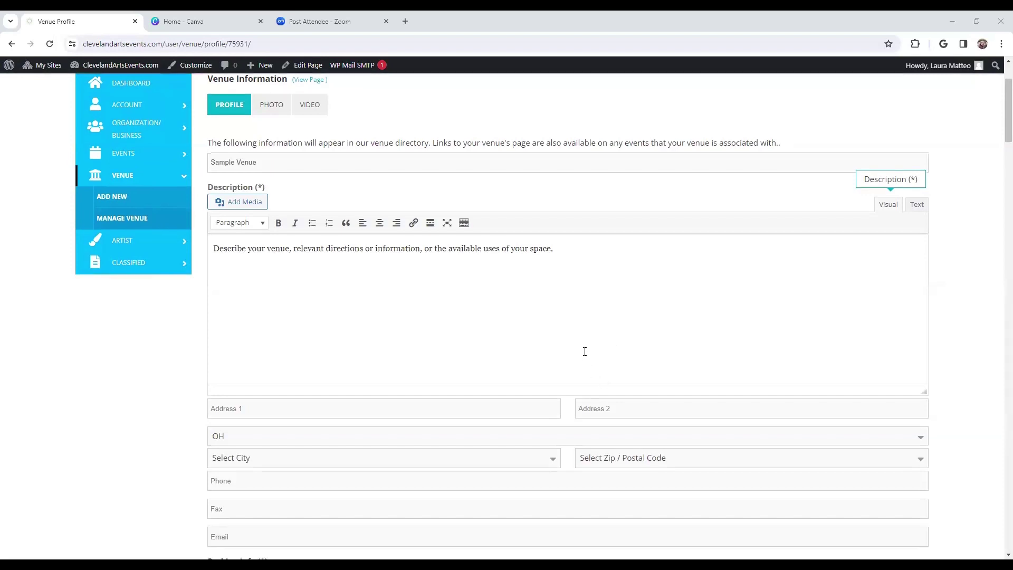
{"action": "scroll", "coordinate": [585, 352], "scroll_direction": "down", "scroll_amount": 3}
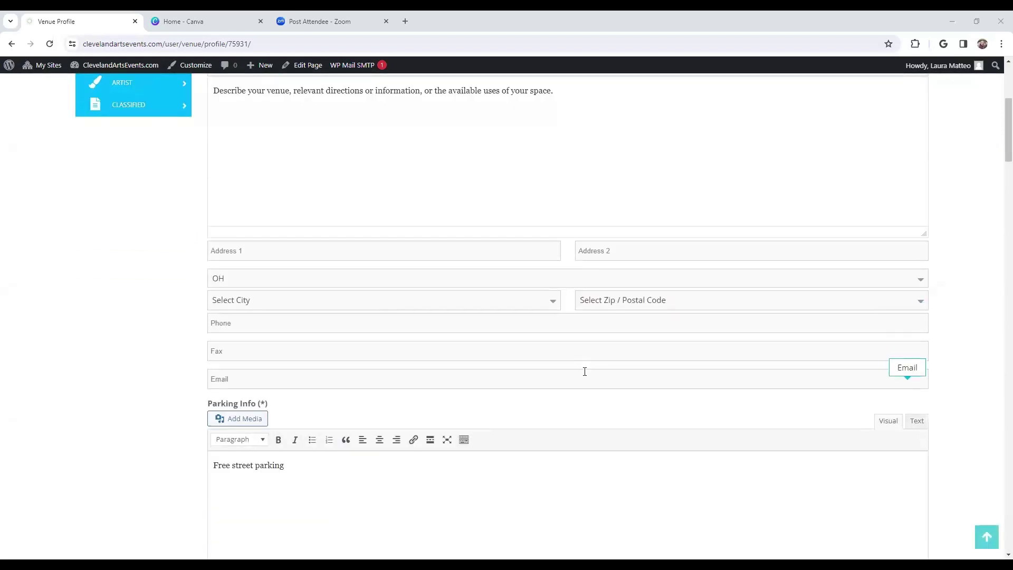
{"action": "left_click", "coordinate": [609, 300]}
{"action": "scroll", "coordinate": [640, 390], "scroll_direction": "down", "scroll_amount": 3}
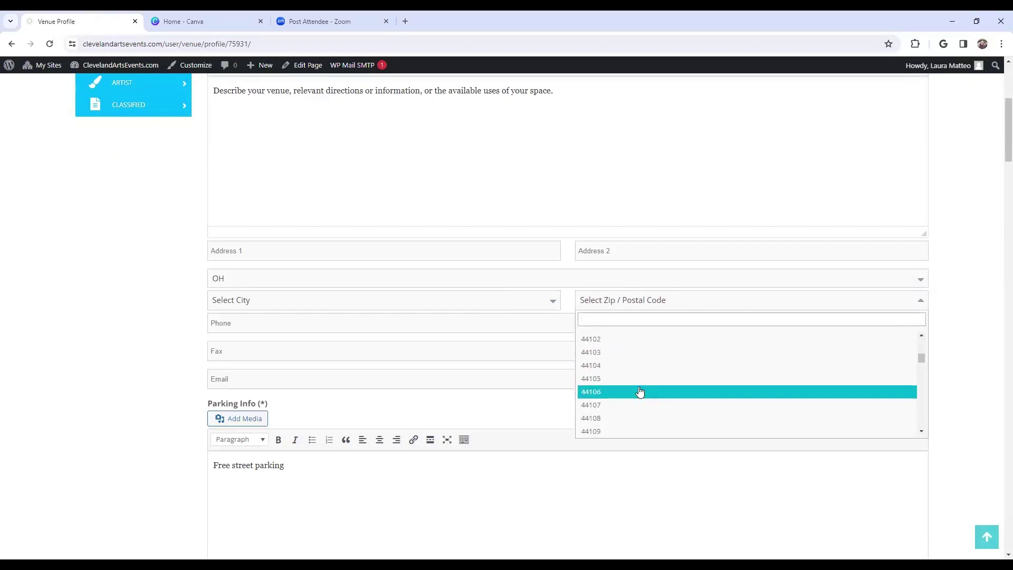
{"action": "scroll", "coordinate": [640, 392], "scroll_direction": "down", "scroll_amount": 1}
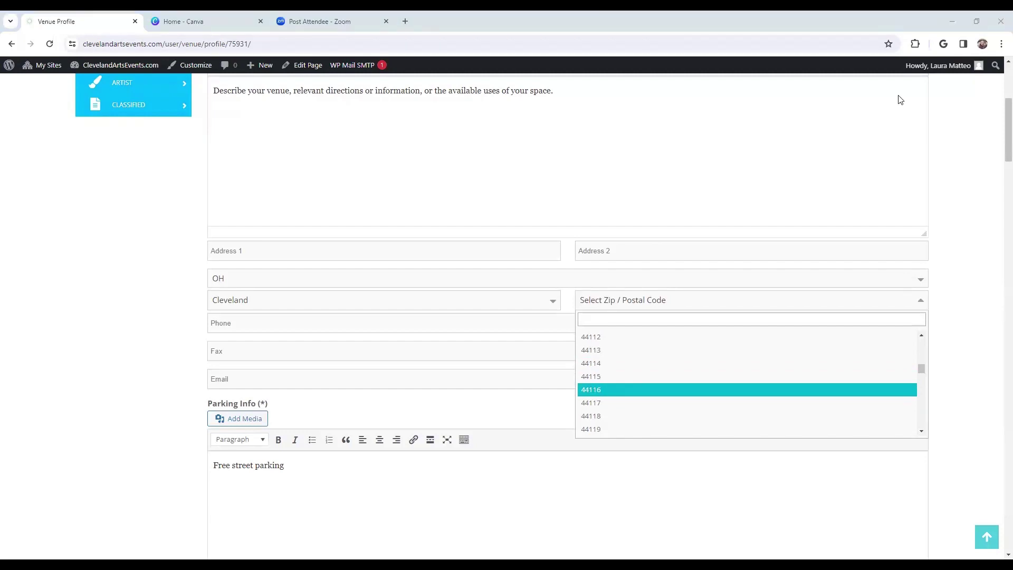
{"action": "left_click", "coordinate": [624, 376]}
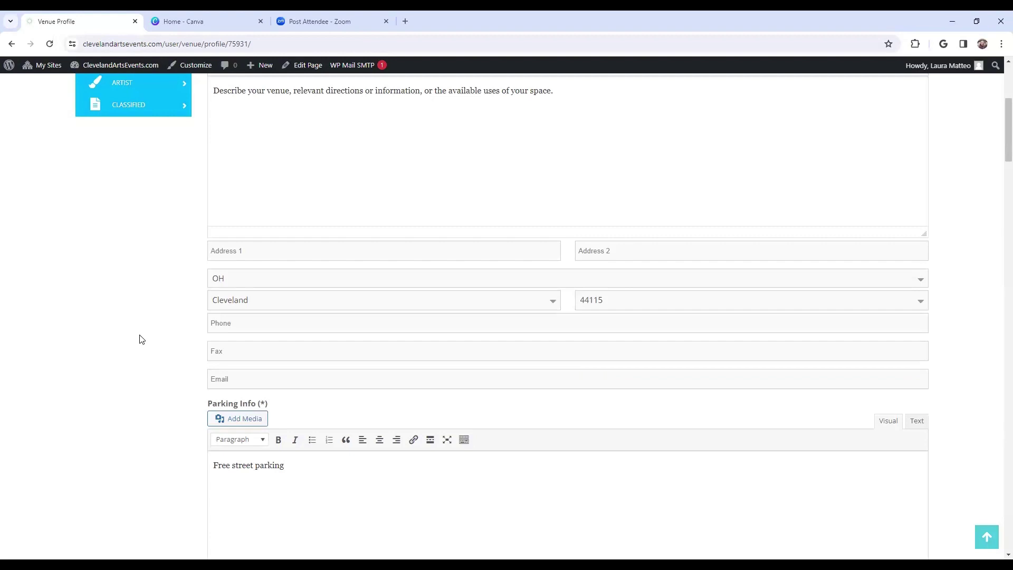
Review the venue's address, parking info, public hours, admission fees, website and social media links, and contact info fields.
{"action": "scroll", "coordinate": [138, 335], "scroll_direction": "down", "scroll_amount": 4}
{"action": "scroll", "coordinate": [136, 331], "scroll_direction": "up", "scroll_amount": 3}
{"action": "scroll", "coordinate": [133, 331], "scroll_direction": "up", "scroll_amount": 1}
{"action": "scroll", "coordinate": [135, 330], "scroll_direction": "down", "scroll_amount": 3}
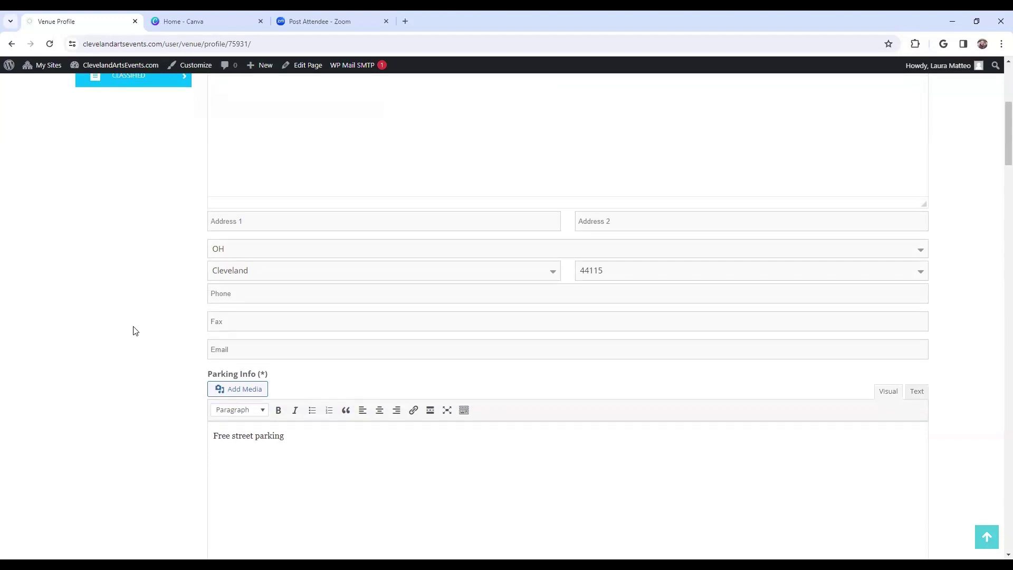
{"action": "scroll", "coordinate": [135, 331], "scroll_direction": "down", "scroll_amount": 1}
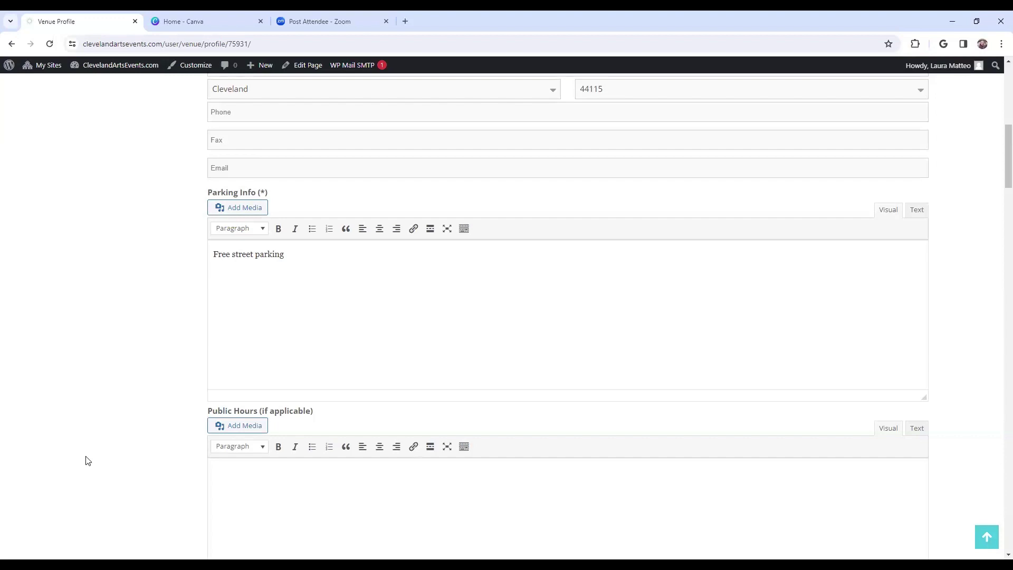
{"action": "scroll", "coordinate": [88, 461], "scroll_direction": "down", "scroll_amount": 4}
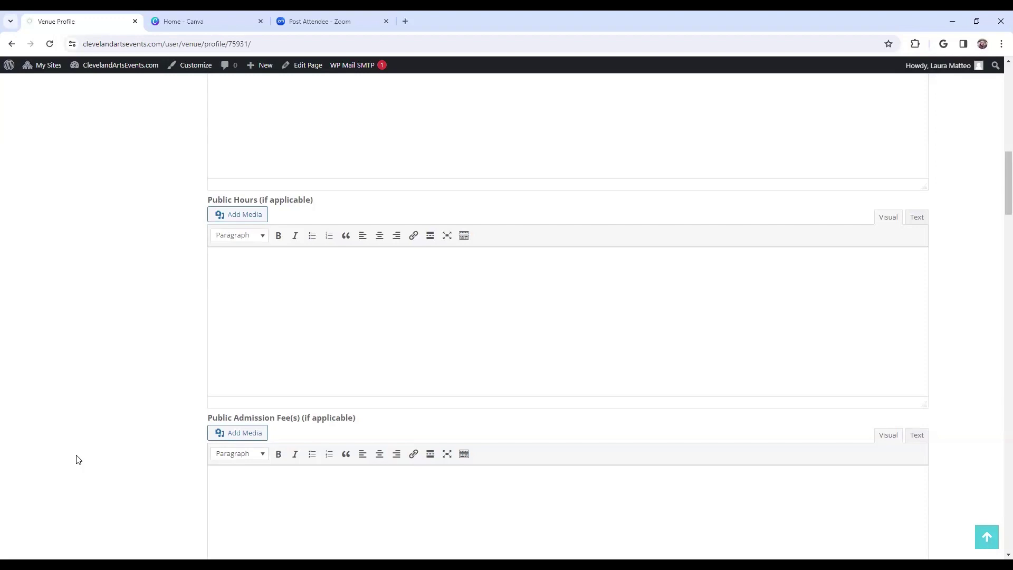
{"action": "scroll", "coordinate": [77, 459], "scroll_direction": "down", "scroll_amount": 3}
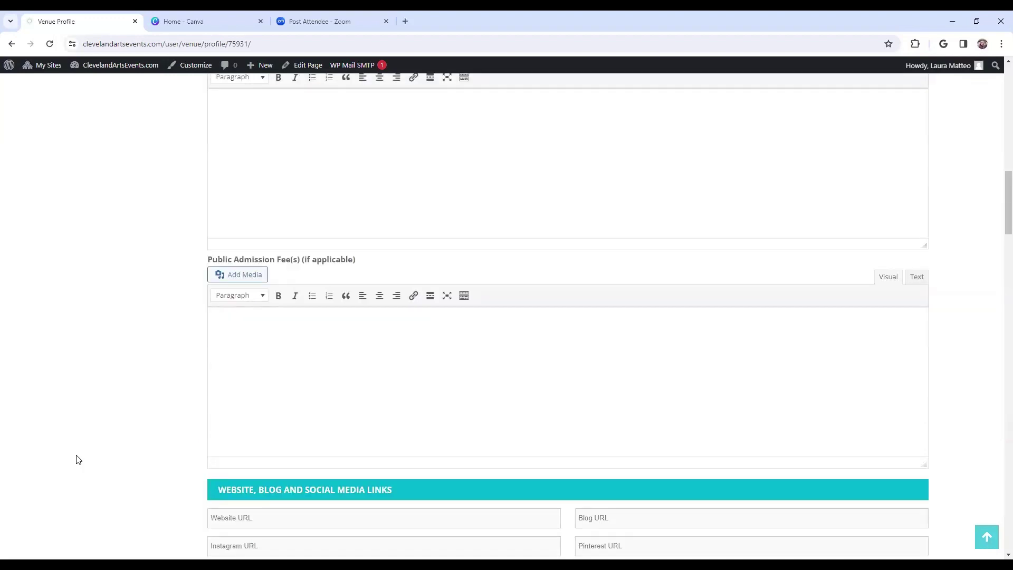
{"action": "scroll", "coordinate": [78, 459], "scroll_direction": "down", "scroll_amount": 1}
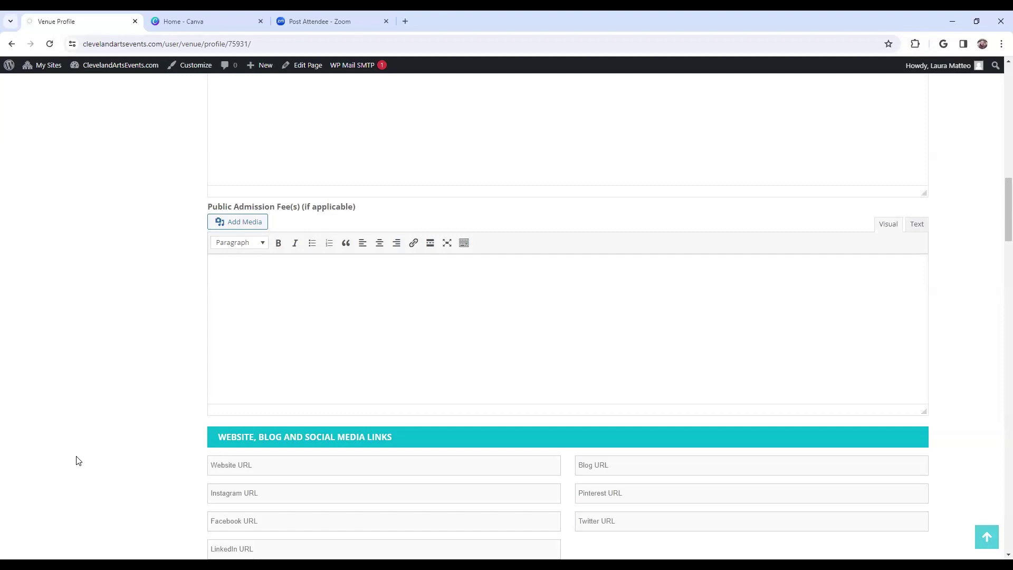
{"action": "scroll", "coordinate": [78, 460], "scroll_direction": "down", "scroll_amount": 4}
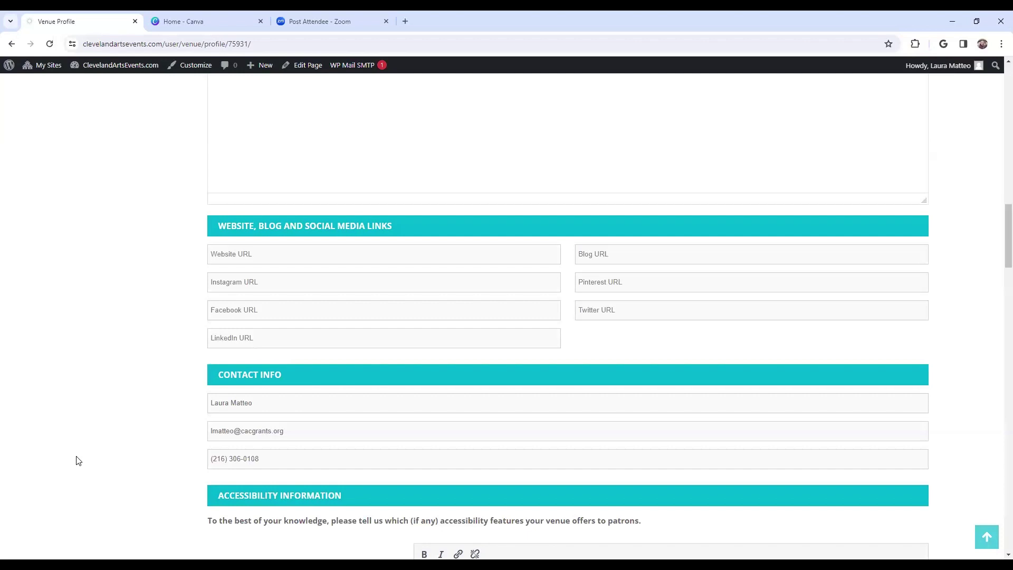
{"action": "scroll", "coordinate": [78, 461], "scroll_direction": "down", "scroll_amount": 2}
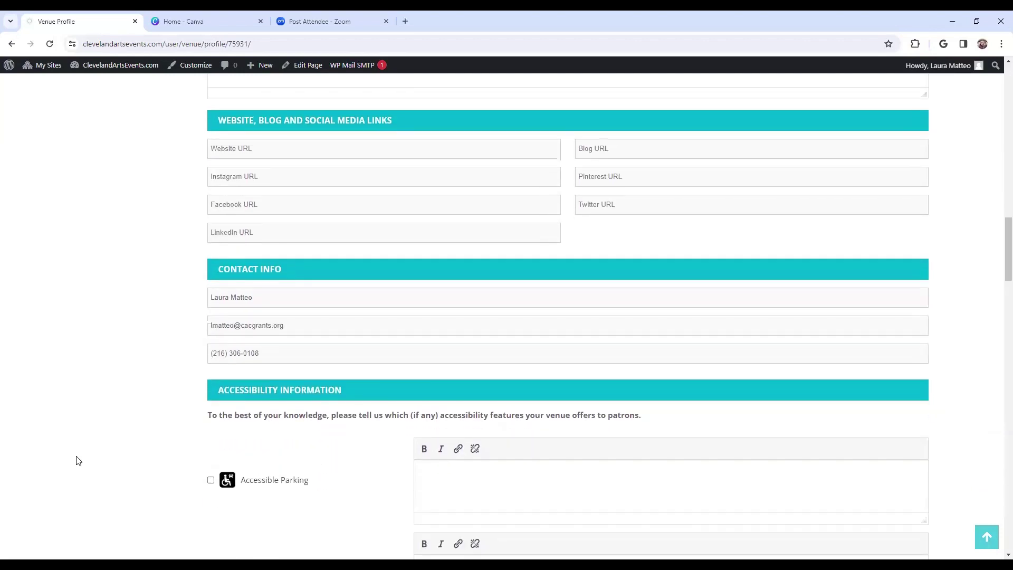
Examine the venue's accessibility options, from Accessible Parking to Wheelchair Access, and the start of the venue type list.
{"action": "scroll", "coordinate": [78, 461], "scroll_direction": "down", "scroll_amount": 2}
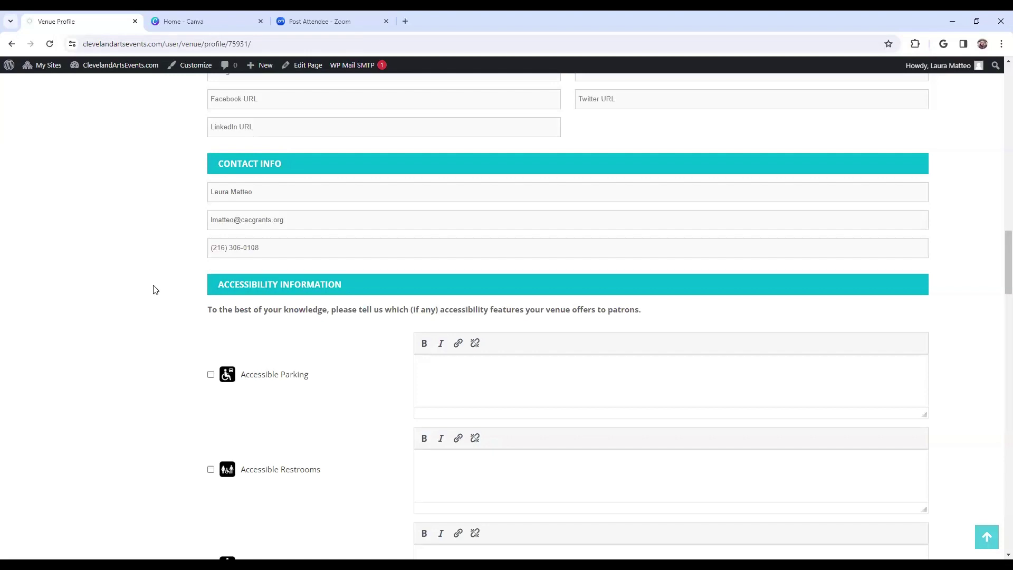
{"action": "scroll", "coordinate": [155, 292], "scroll_direction": "down", "scroll_amount": 3}
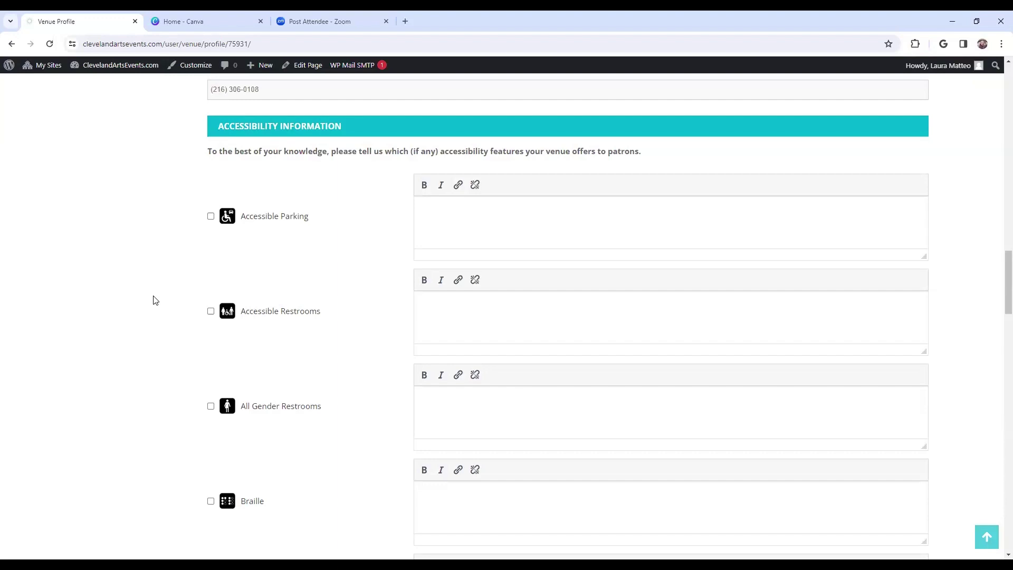
{"action": "scroll", "coordinate": [155, 300], "scroll_direction": "down", "scroll_amount": 7}
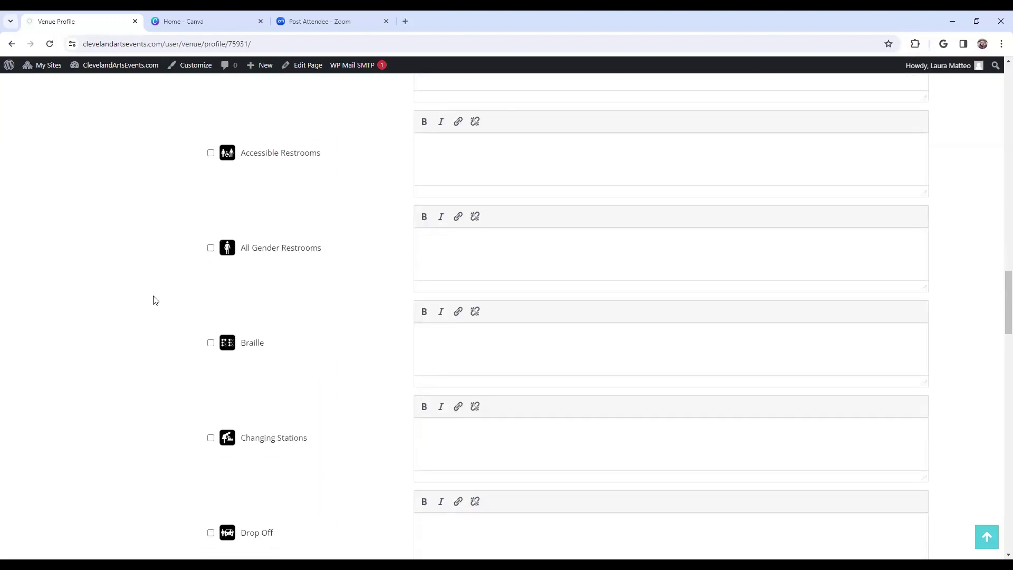
{"action": "scroll", "coordinate": [155, 300], "scroll_direction": "down", "scroll_amount": 5}
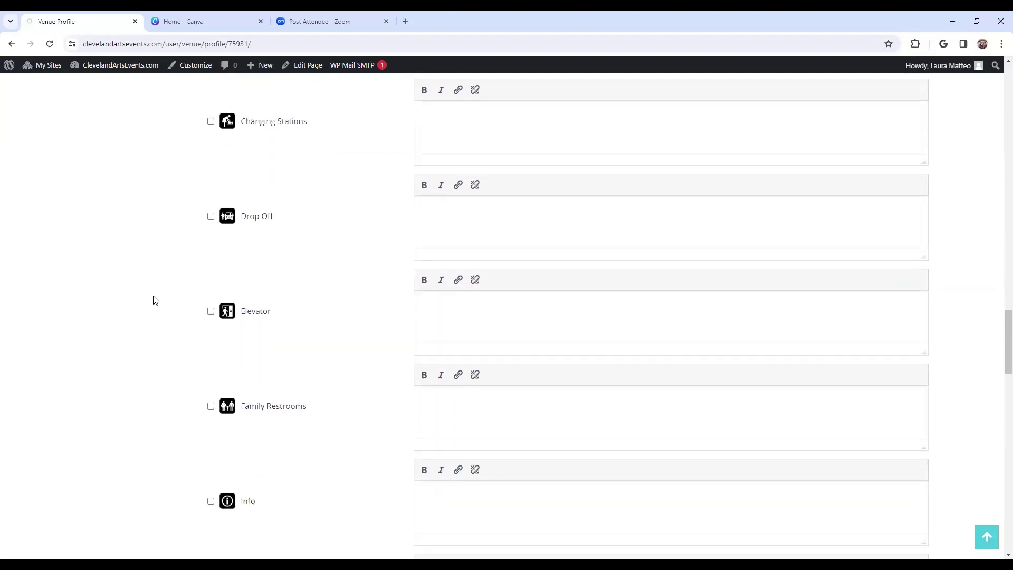
{"action": "scroll", "coordinate": [155, 300], "scroll_direction": "down", "scroll_amount": 7}
{"action": "scroll", "coordinate": [156, 300], "scroll_direction": "down", "scroll_amount": 2}
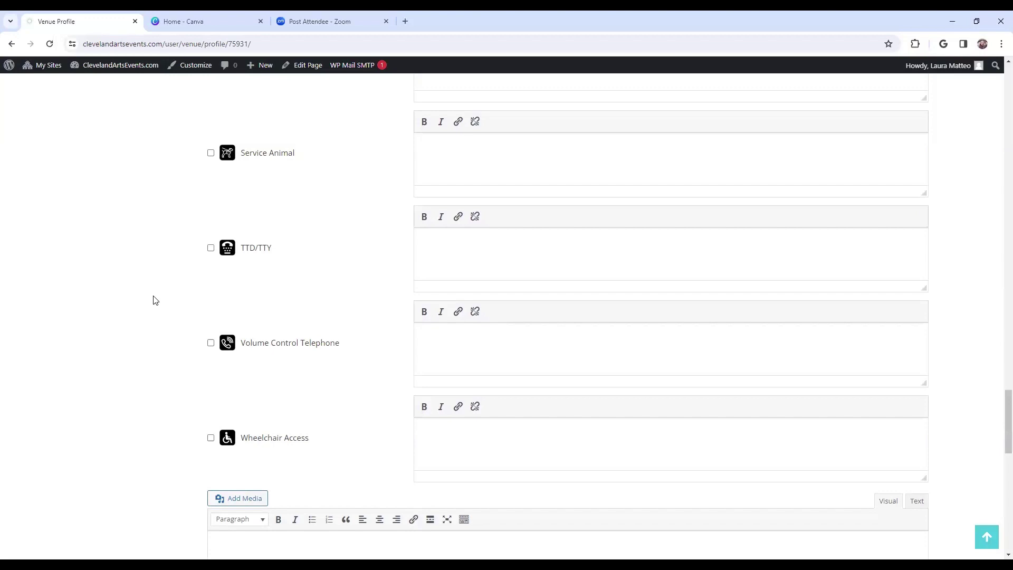
{"action": "scroll", "coordinate": [156, 300], "scroll_direction": "down", "scroll_amount": 5}
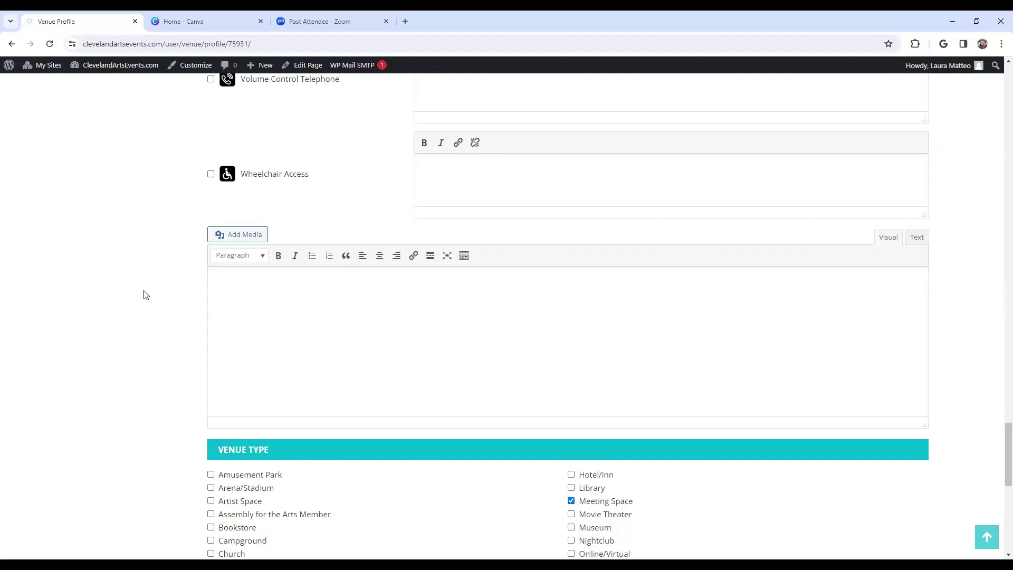
Add the venue types Assembly for the Arts Member and Artist Space to the Sample Venue and update its profile.
{"action": "scroll", "coordinate": [147, 295], "scroll_direction": "down", "scroll_amount": 4}
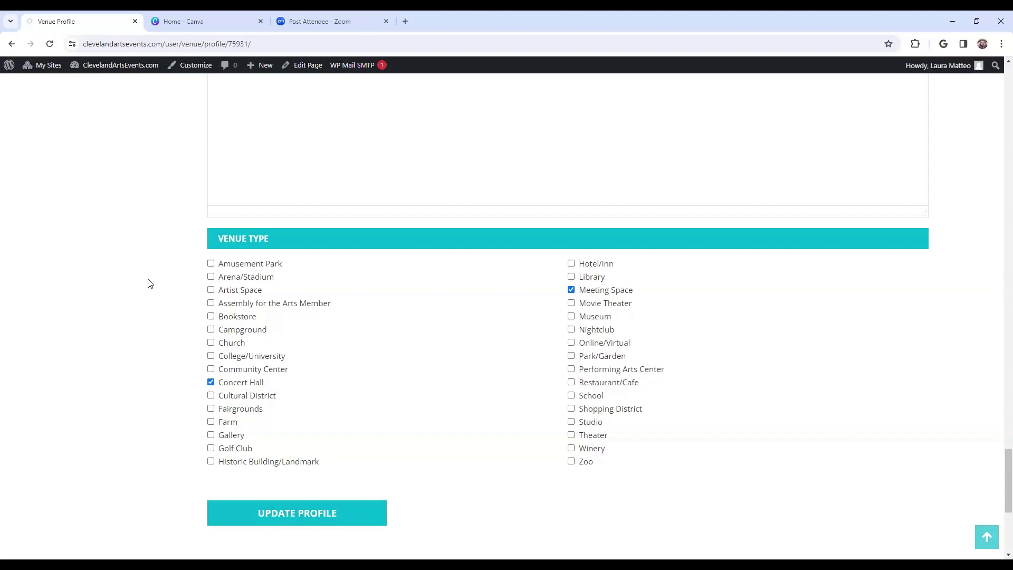
{"action": "left_click", "coordinate": [210, 303]}
{"action": "left_click_drag", "start_coordinate": [263, 291], "coordinate": [218, 292]}
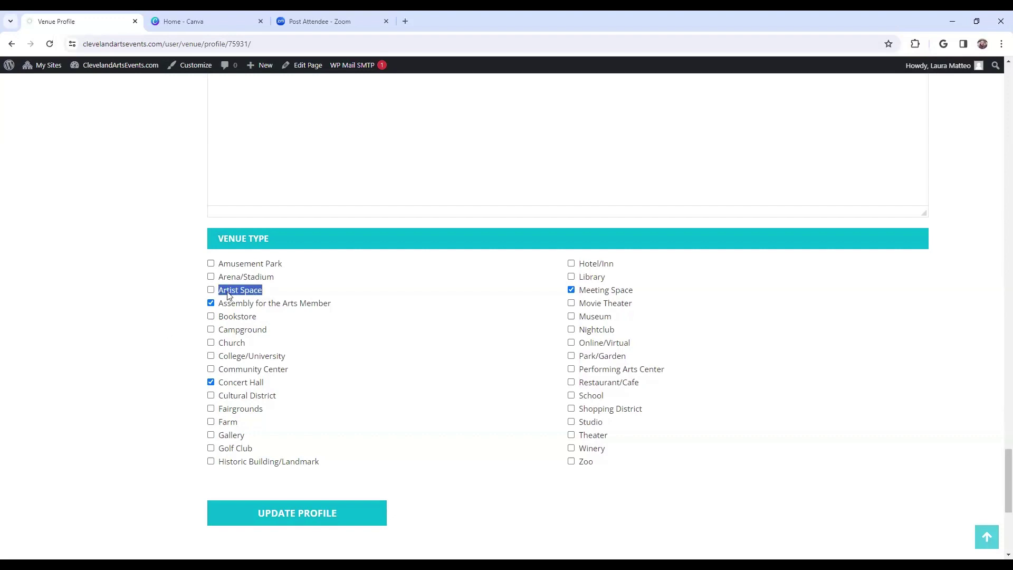
{"action": "left_click", "coordinate": [273, 294]}
{"action": "left_click", "coordinate": [211, 291]}
{"action": "scroll", "coordinate": [753, 336], "scroll_direction": "down", "scroll_amount": 1}
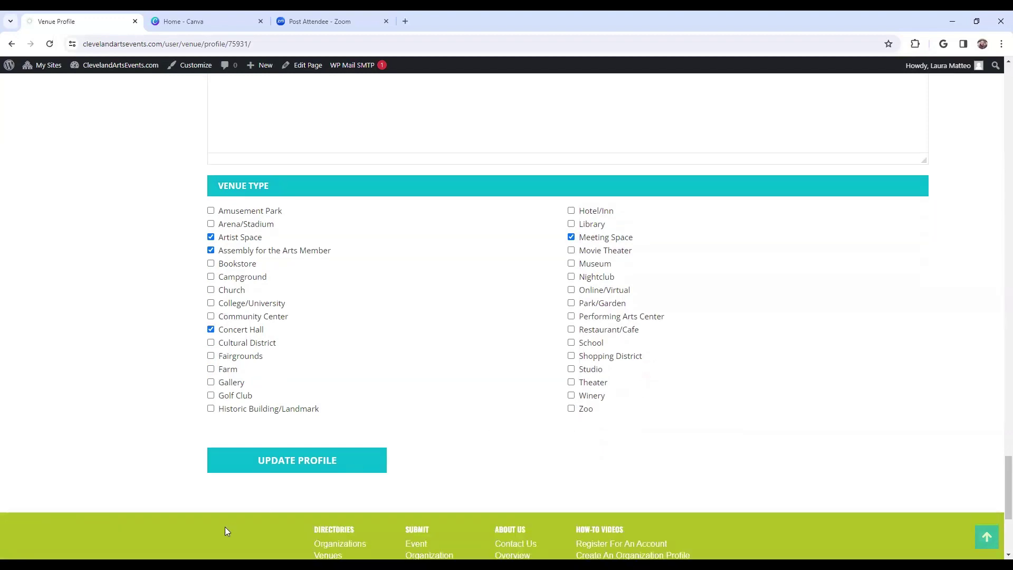
{"action": "left_click", "coordinate": [294, 465]}
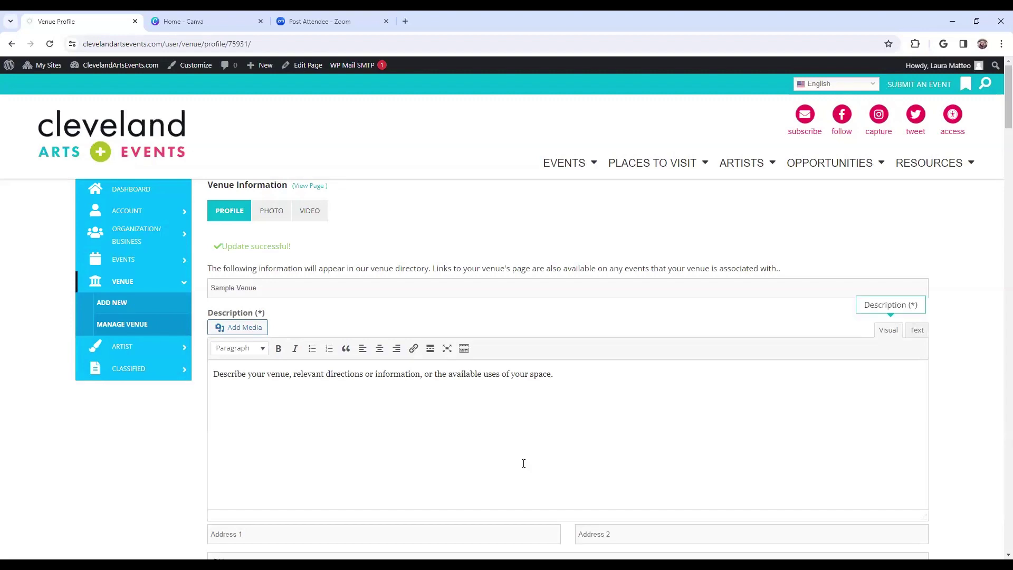
View the Sample Venue's photo and video pages, then return to its photo page.
{"action": "left_click", "coordinate": [274, 220]}
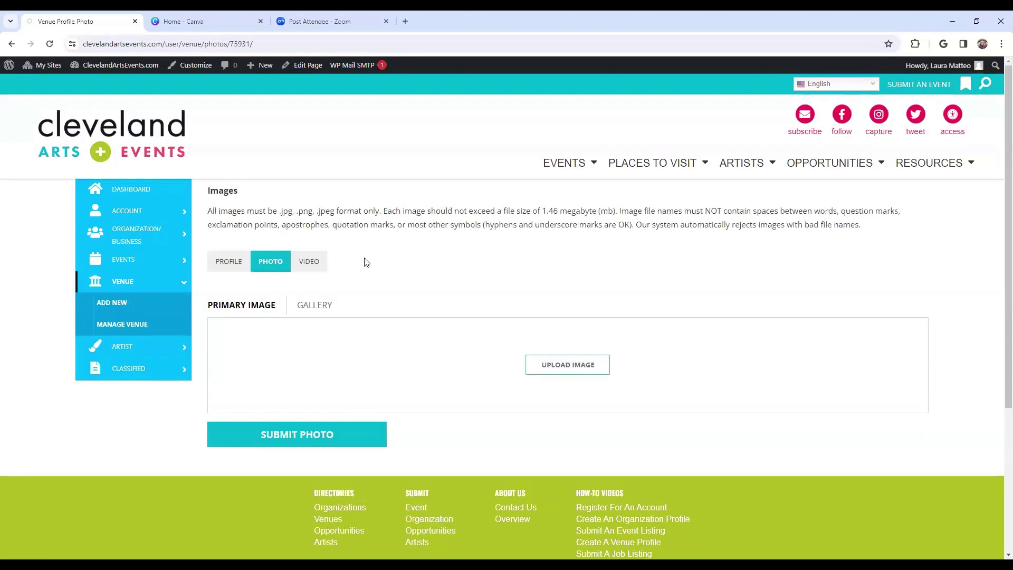
{"action": "left_click", "coordinate": [314, 265]}
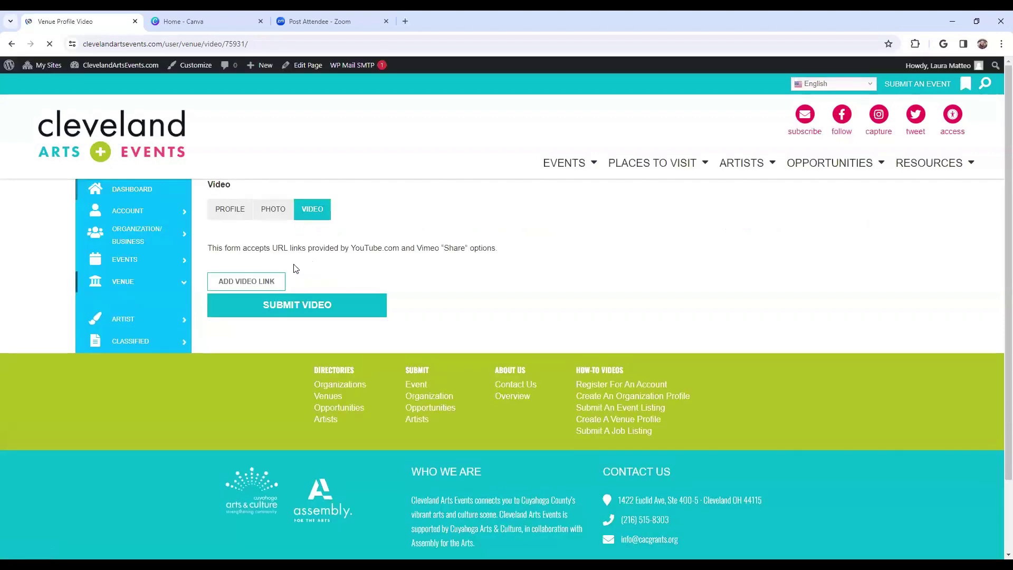
{"action": "left_click", "coordinate": [279, 217]}
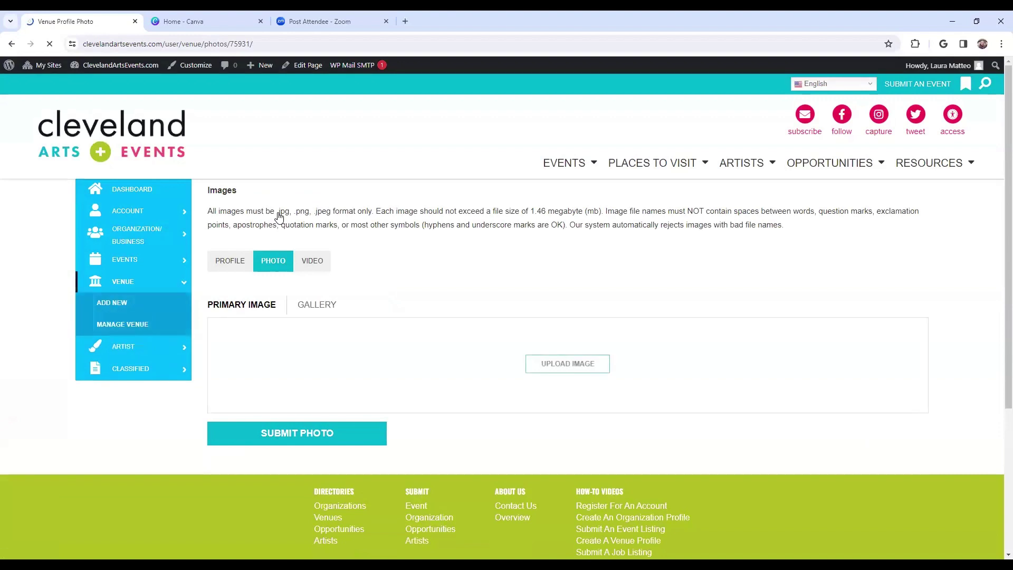
Open the public Artist Spaces directory from the artist resources and look through its venue listings.
{"action": "mouse_move", "coordinate": [670, 158]}
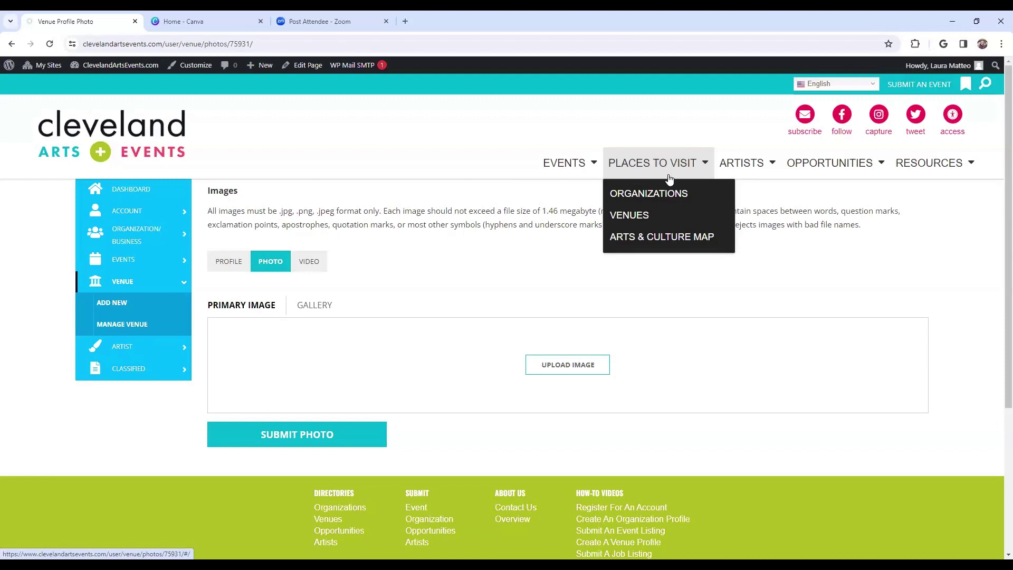
{"action": "mouse_move", "coordinate": [733, 165]}
{"action": "left_click", "coordinate": [760, 256]}
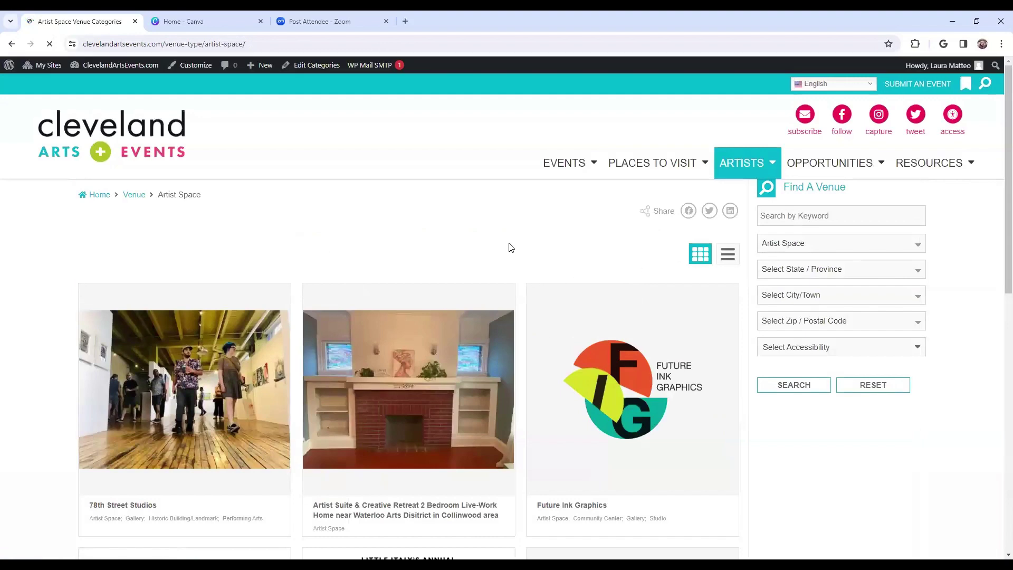
{"action": "scroll", "coordinate": [509, 248], "scroll_direction": "down", "scroll_amount": 8}
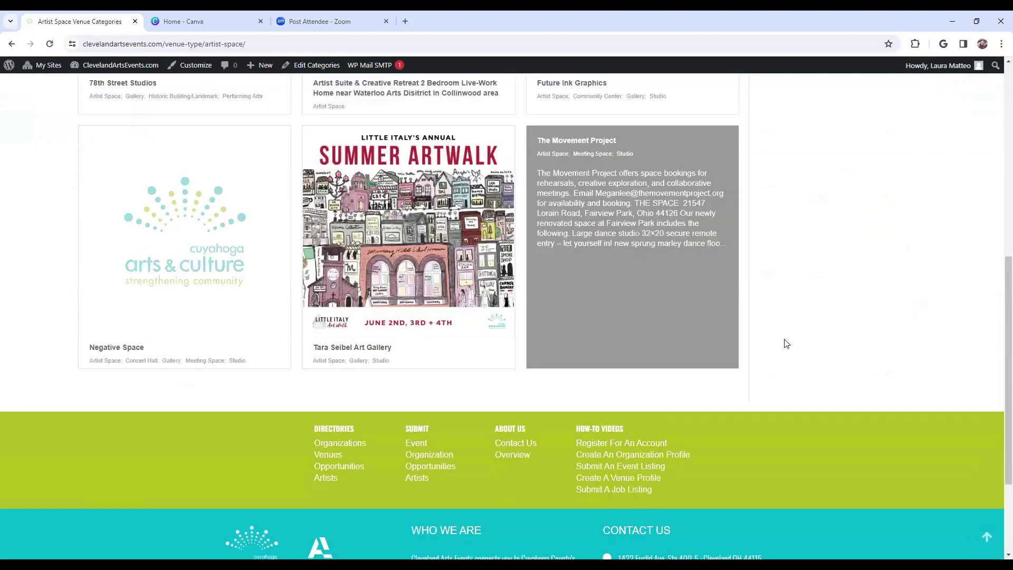
{"action": "scroll", "coordinate": [789, 342], "scroll_direction": "up", "scroll_amount": 4}
{"action": "scroll", "coordinate": [794, 343], "scroll_direction": "up", "scroll_amount": 4}
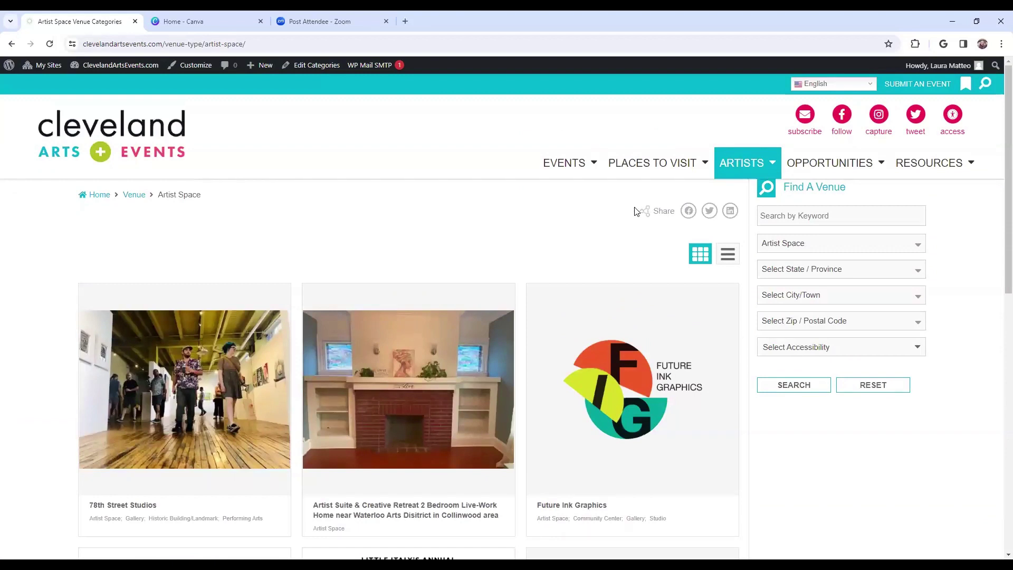
Look through the venue type filter options in the Artist Spaces search, leaving the filter set to Artist Space.
{"action": "left_click", "coordinate": [891, 249]}
{"action": "scroll", "coordinate": [910, 322], "scroll_direction": "down", "scroll_amount": 2}
{"action": "scroll", "coordinate": [909, 323], "scroll_direction": "down", "scroll_amount": 3}
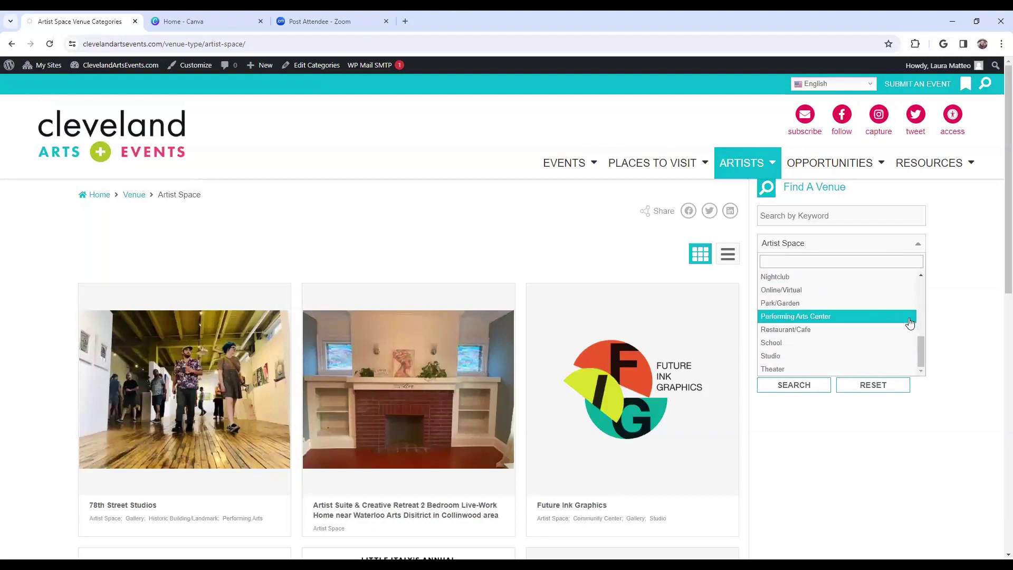
{"action": "scroll", "coordinate": [909, 327], "scroll_direction": "up", "scroll_amount": 4}
{"action": "scroll", "coordinate": [909, 329], "scroll_direction": "up", "scroll_amount": 2}
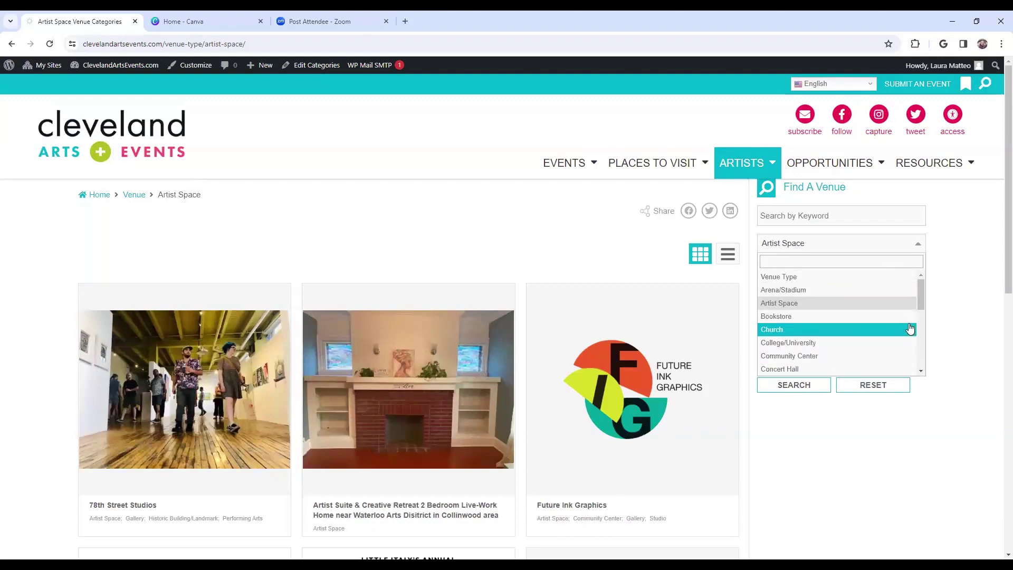
{"action": "scroll", "coordinate": [910, 328], "scroll_direction": "down", "scroll_amount": 3}
{"action": "left_click", "coordinate": [953, 345]}
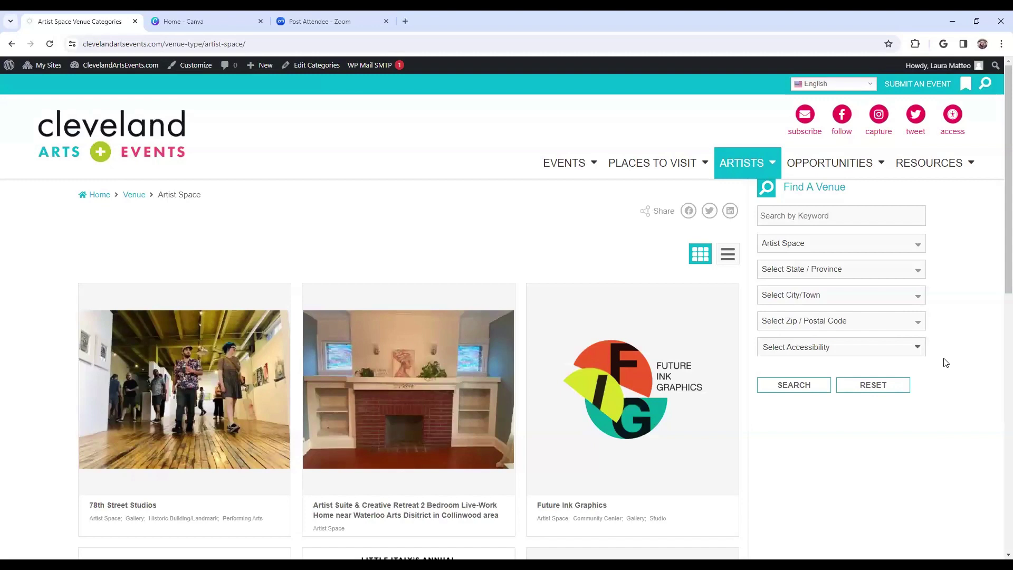
Show the Artist Spaces directory as a list and look through the listed venues.
{"action": "left_click", "coordinate": [729, 255]}
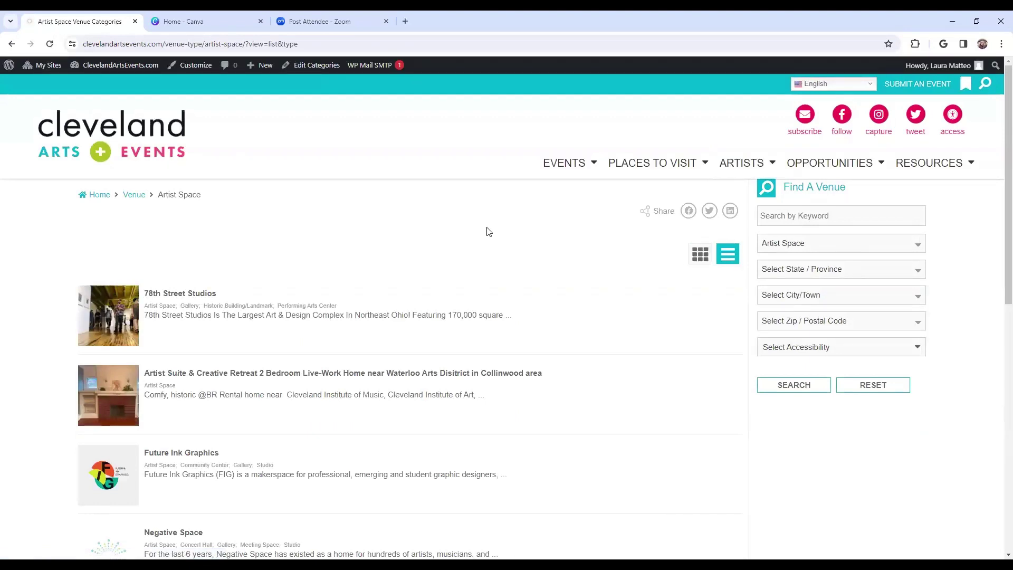
{"action": "scroll", "coordinate": [12, 293], "scroll_direction": "down", "scroll_amount": 4}
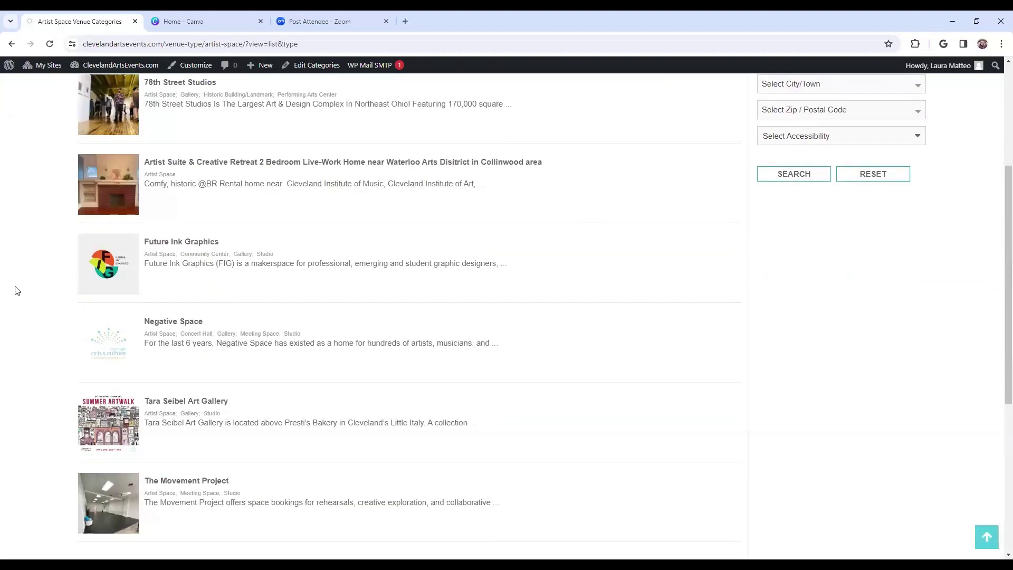
{"action": "scroll", "coordinate": [15, 291], "scroll_direction": "up", "scroll_amount": 4}
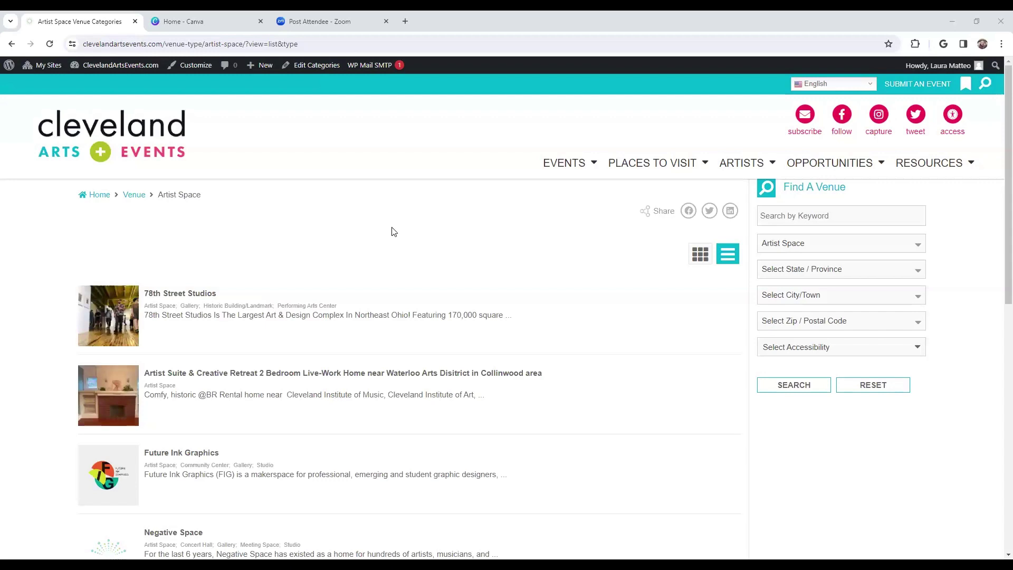
{"action": "mouse_move", "coordinate": [741, 168]}
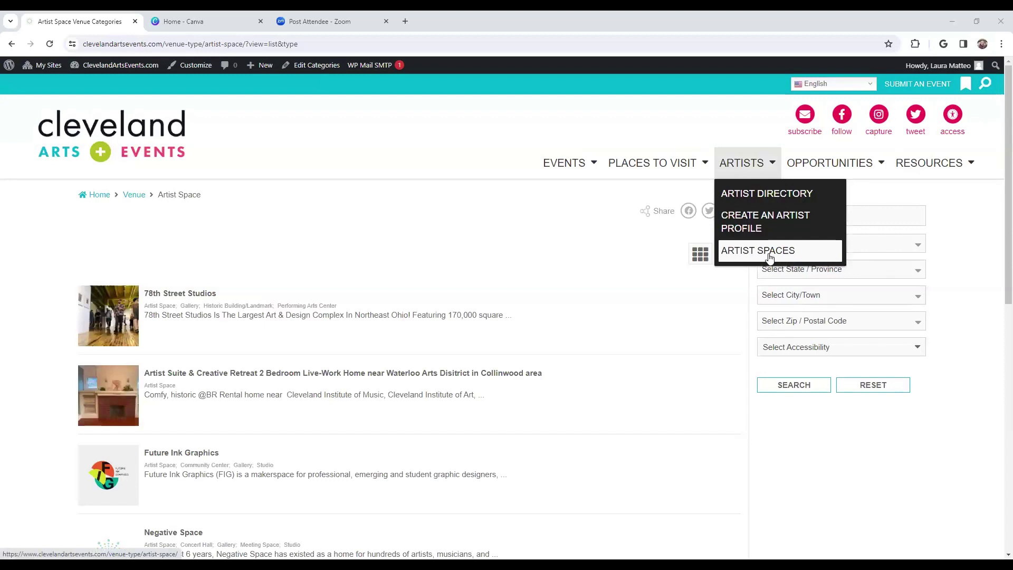
{"action": "scroll", "coordinate": [519, 226], "scroll_direction": "down", "scroll_amount": 4}
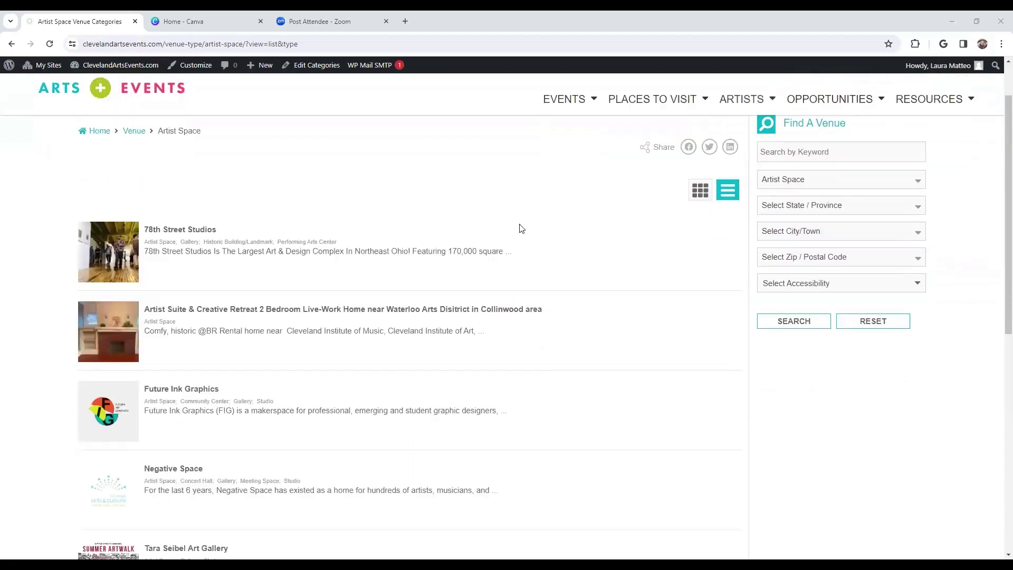
{"action": "scroll", "coordinate": [521, 230], "scroll_direction": "up", "scroll_amount": 4}
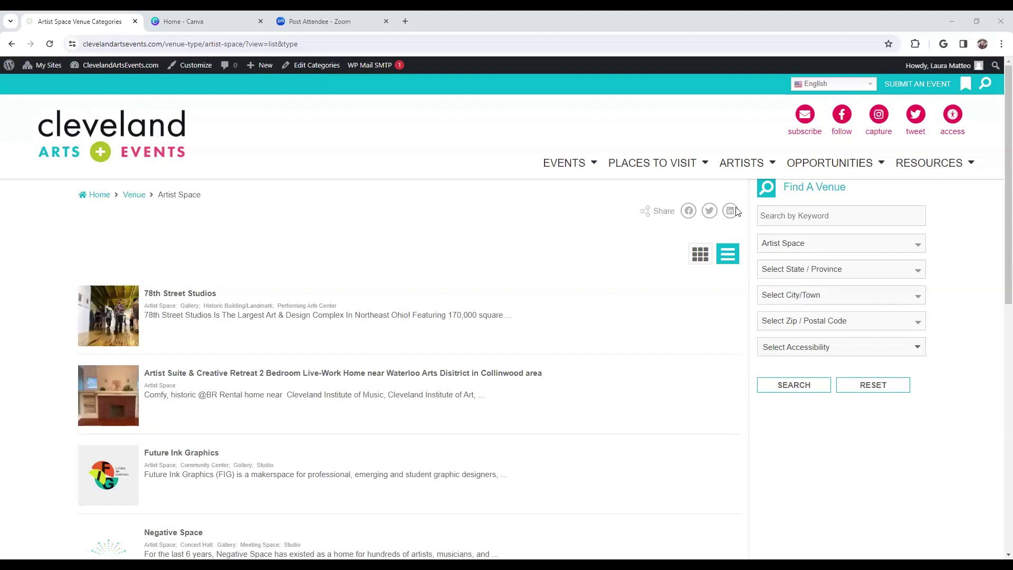
Return to the account dashboard and open Cuyahoga Arts & Culture from the managed organizations for editing.
{"action": "mouse_move", "coordinate": [906, 96]}
{"action": "left_click", "coordinate": [918, 122]}
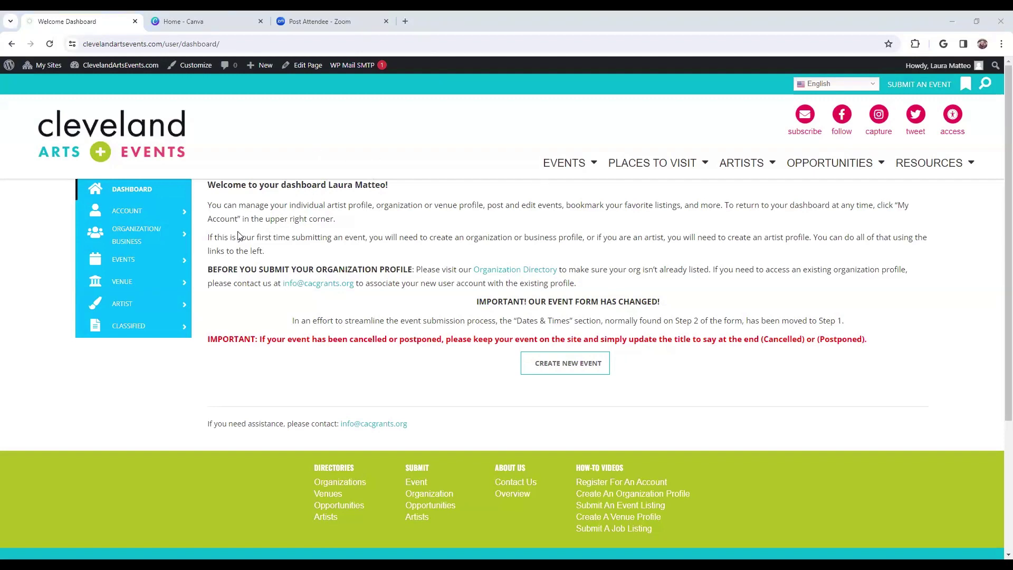
{"action": "left_click", "coordinate": [195, 236]}
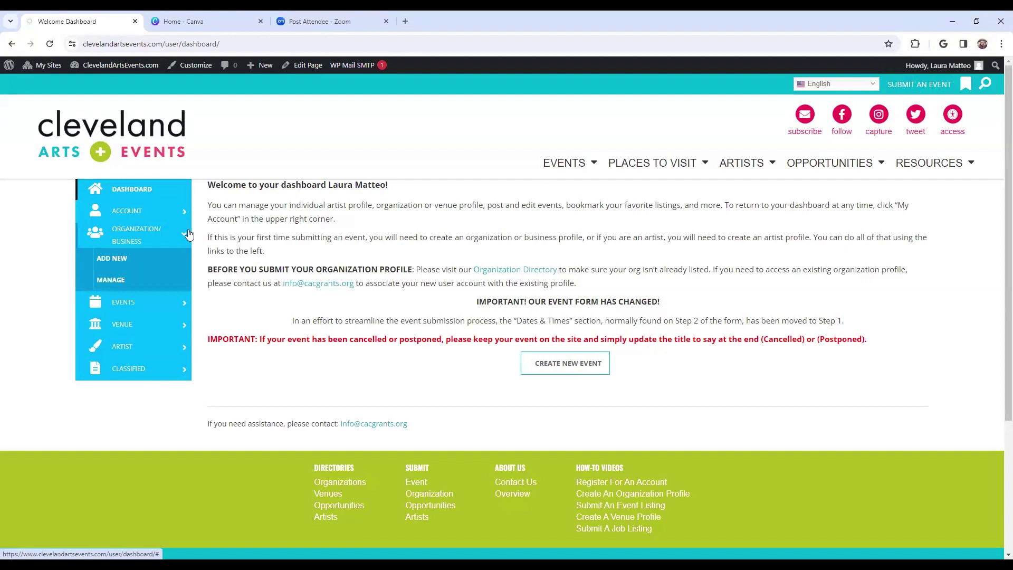
{"action": "left_click", "coordinate": [182, 284]}
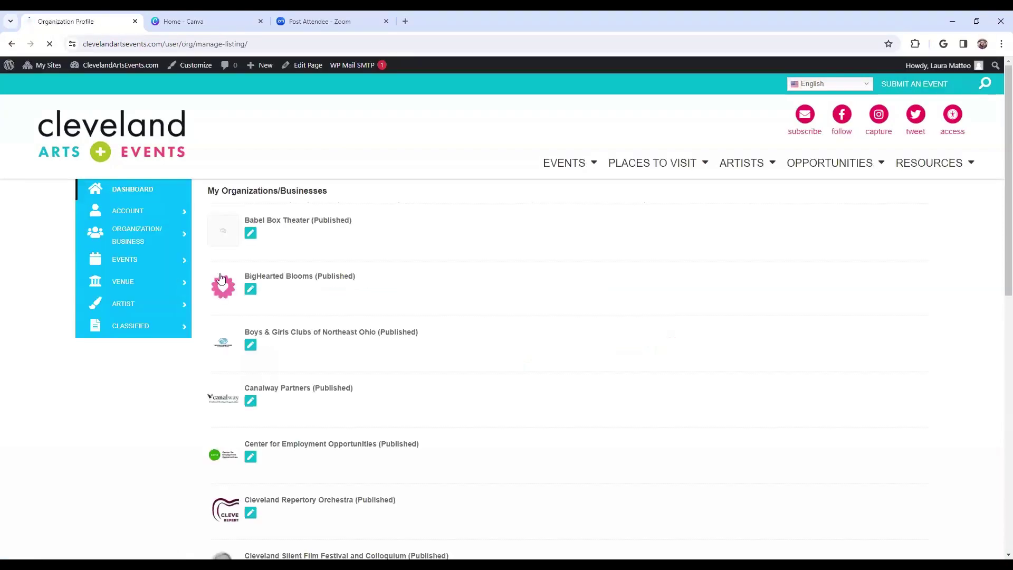
{"action": "scroll", "coordinate": [387, 282], "scroll_direction": "down", "scroll_amount": 7}
{"action": "left_click", "coordinate": [250, 311]}
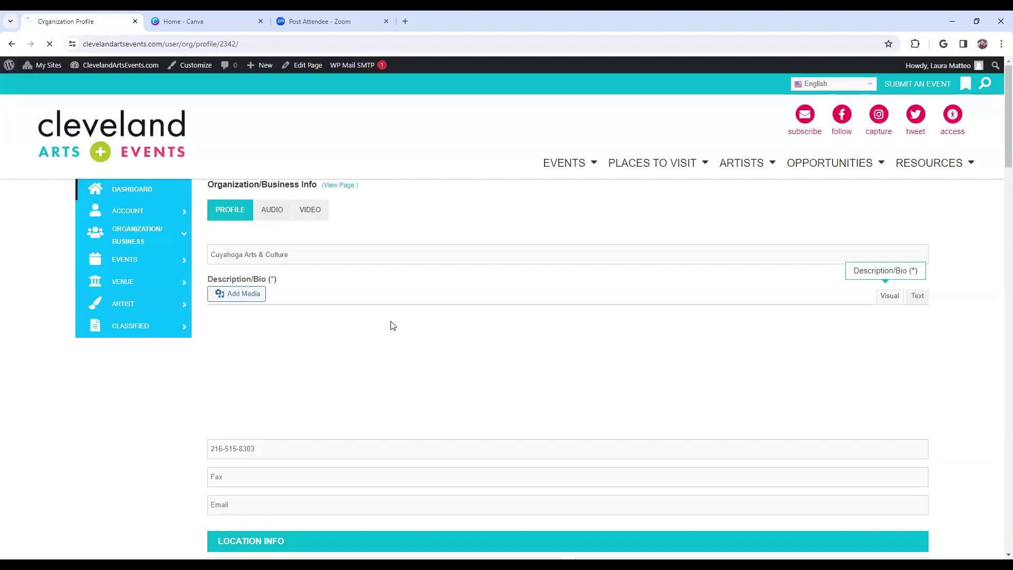
Review the organization profile's description, location, website and social media links, organization types, images and contact info fields.
{"action": "scroll", "coordinate": [398, 346], "scroll_direction": "down", "scroll_amount": 11}
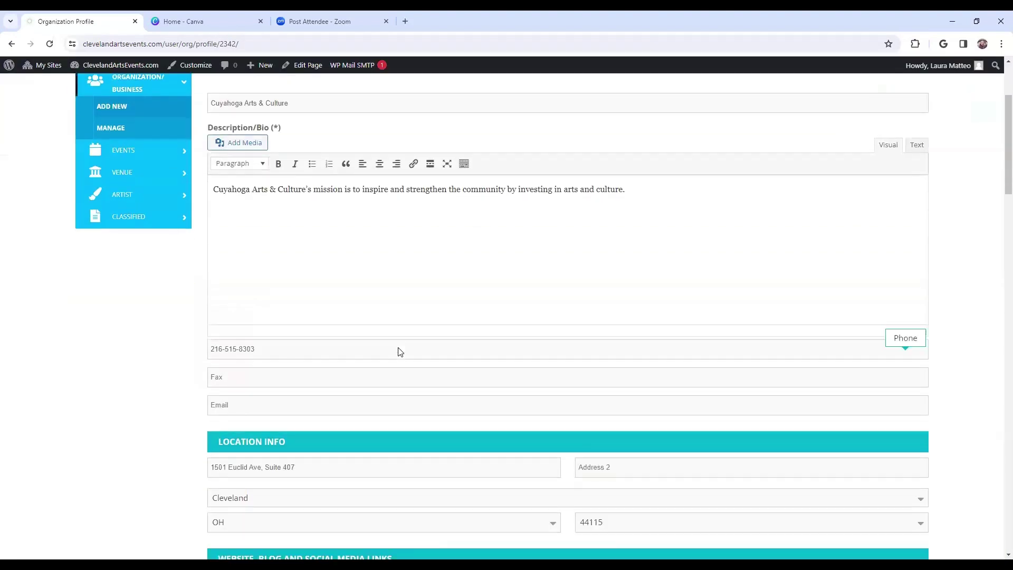
{"action": "scroll", "coordinate": [404, 348], "scroll_direction": "down", "scroll_amount": 15}
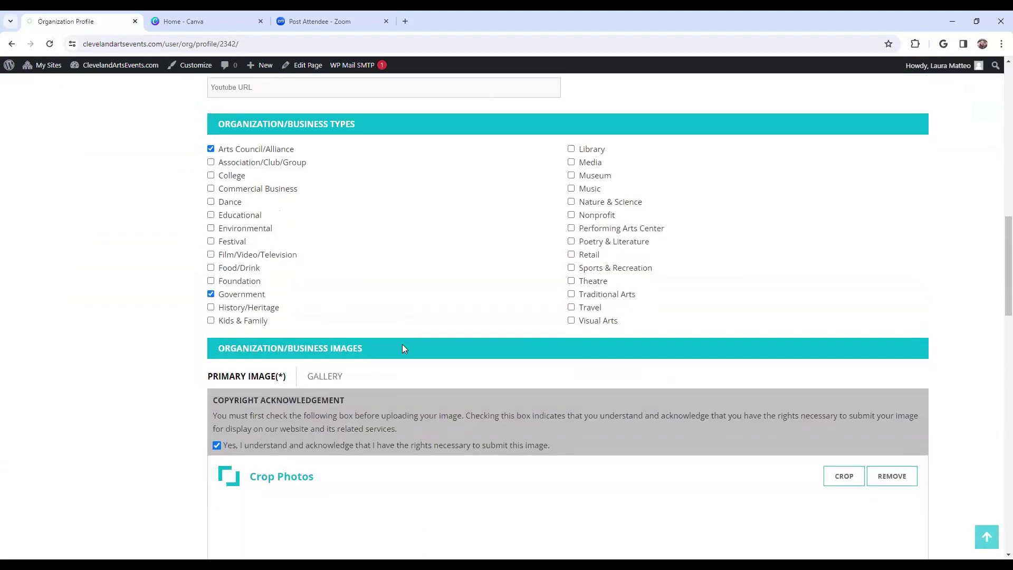
{"action": "scroll", "coordinate": [404, 344], "scroll_direction": "down", "scroll_amount": 5}
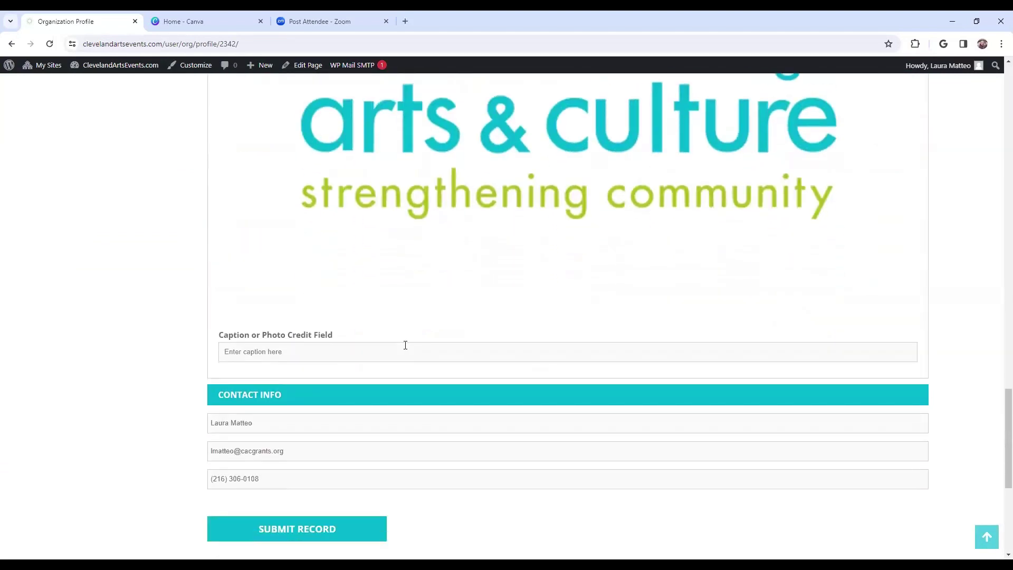
{"action": "scroll", "coordinate": [404, 345], "scroll_direction": "up", "scroll_amount": 6}
{"action": "scroll", "coordinate": [405, 345], "scroll_direction": "up", "scroll_amount": 13}
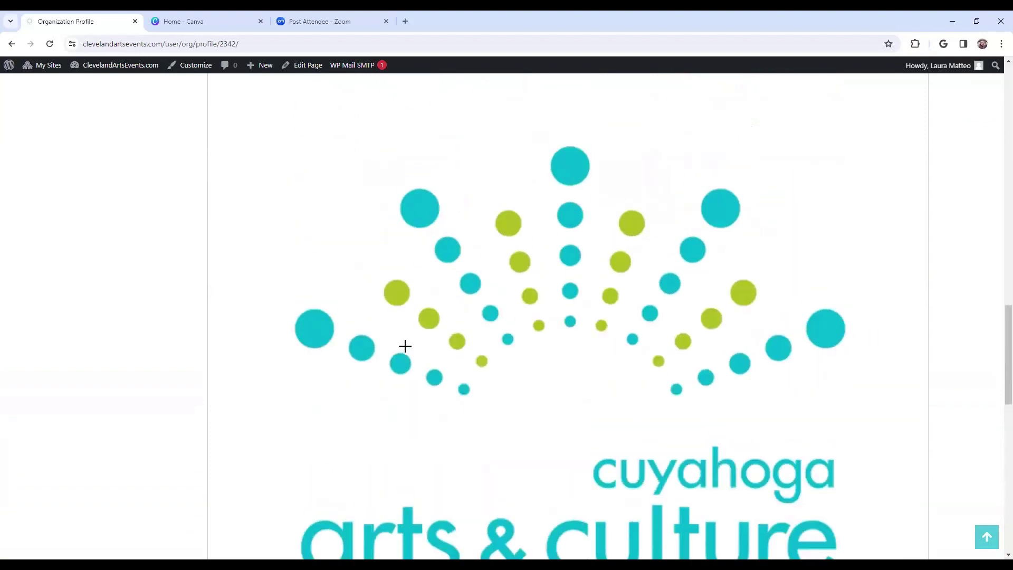
{"action": "scroll", "coordinate": [415, 352], "scroll_direction": "up", "scroll_amount": 15}
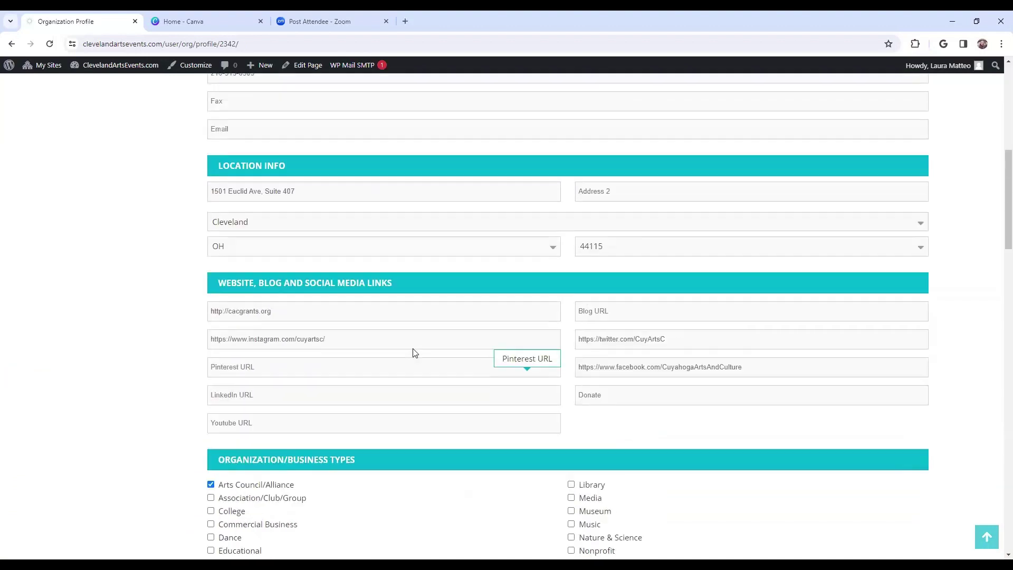
{"action": "scroll", "coordinate": [413, 348], "scroll_direction": "up", "scroll_amount": 1}
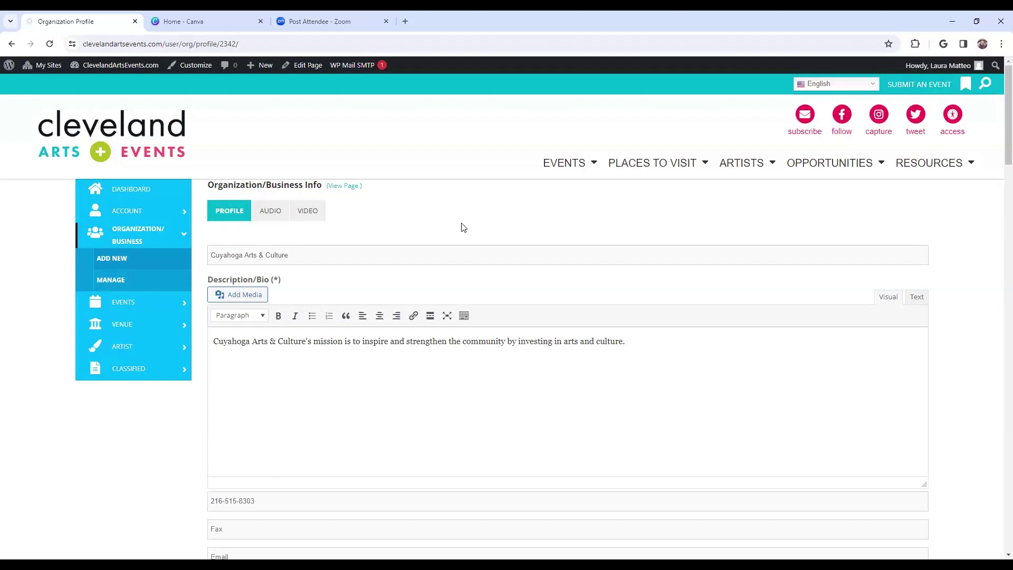
{"action": "scroll", "coordinate": [463, 227], "scroll_direction": "down", "scroll_amount": 5}
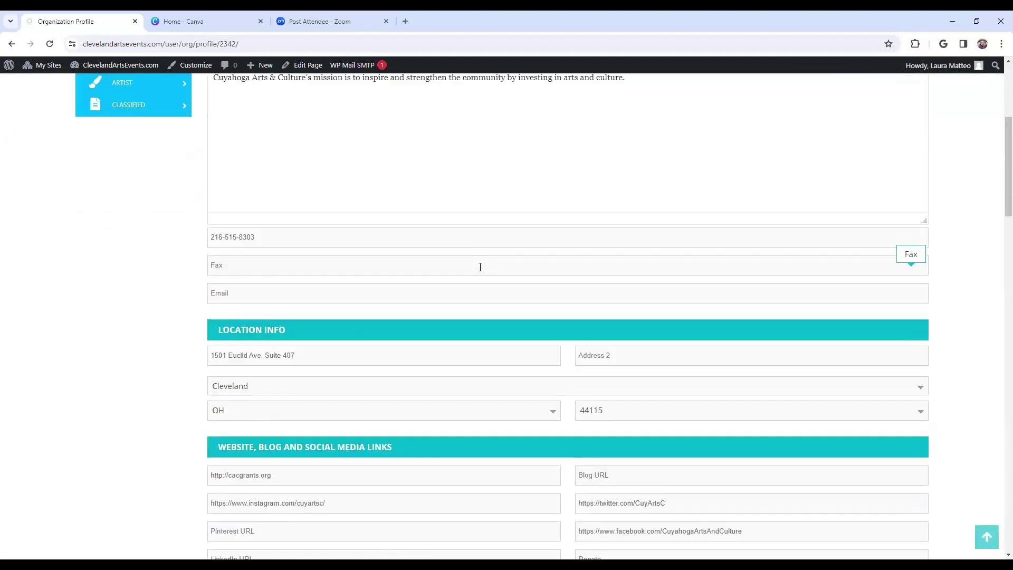
{"action": "scroll", "coordinate": [480, 266], "scroll_direction": "down", "scroll_amount": 5}
{"action": "scroll", "coordinate": [480, 270], "scroll_direction": "down", "scroll_amount": 3}
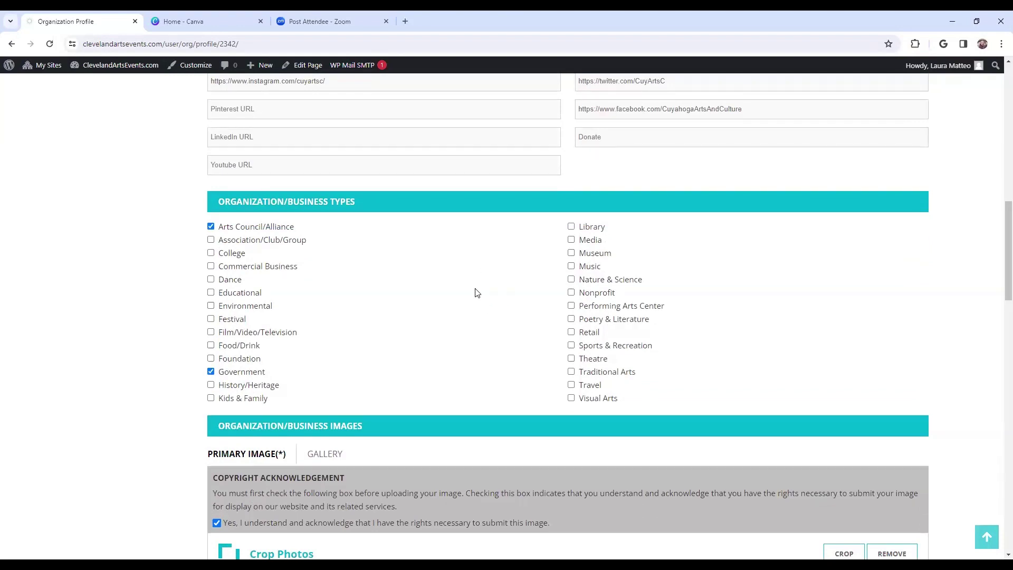
{"action": "scroll", "coordinate": [475, 302], "scroll_direction": "up", "scroll_amount": 2}
{"action": "scroll", "coordinate": [475, 301], "scroll_direction": "up", "scroll_amount": 8}
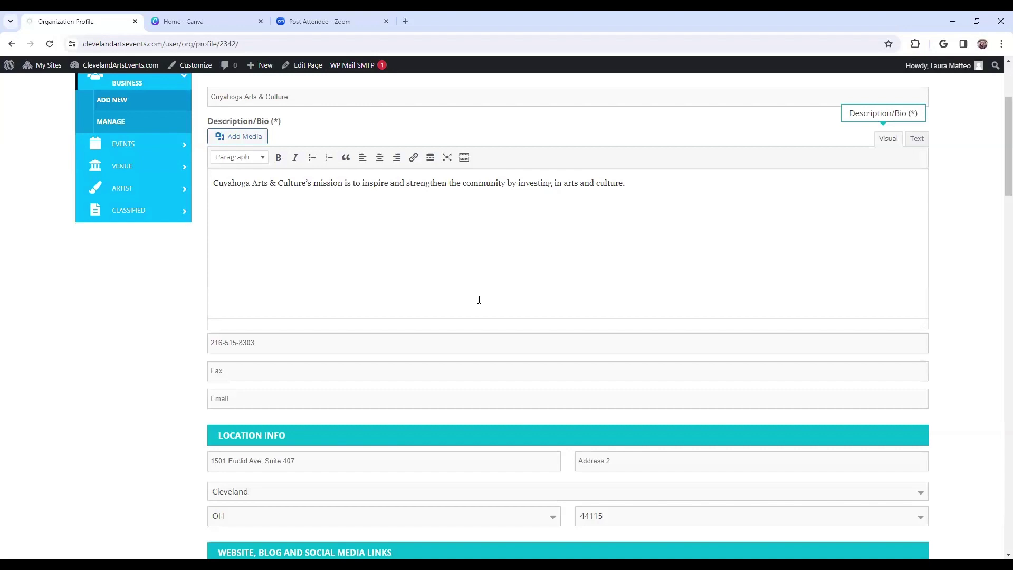
Open the Cultural Asset Map and examine the organization and venue markers around downtown Cleveland.
{"action": "scroll", "coordinate": [479, 299], "scroll_direction": "up", "scroll_amount": 3}
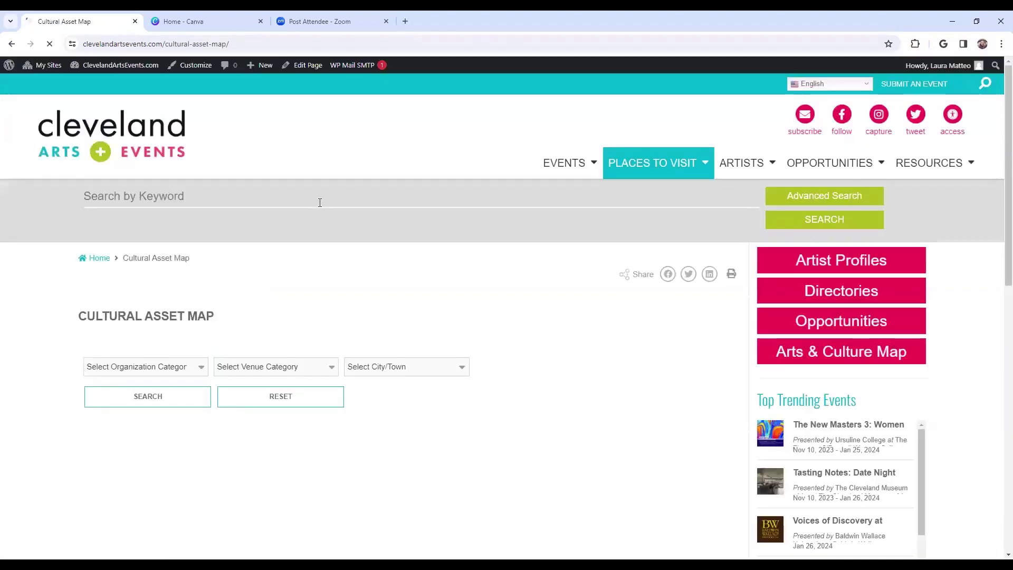
{"action": "scroll", "coordinate": [354, 232], "scroll_direction": "down", "scroll_amount": 5}
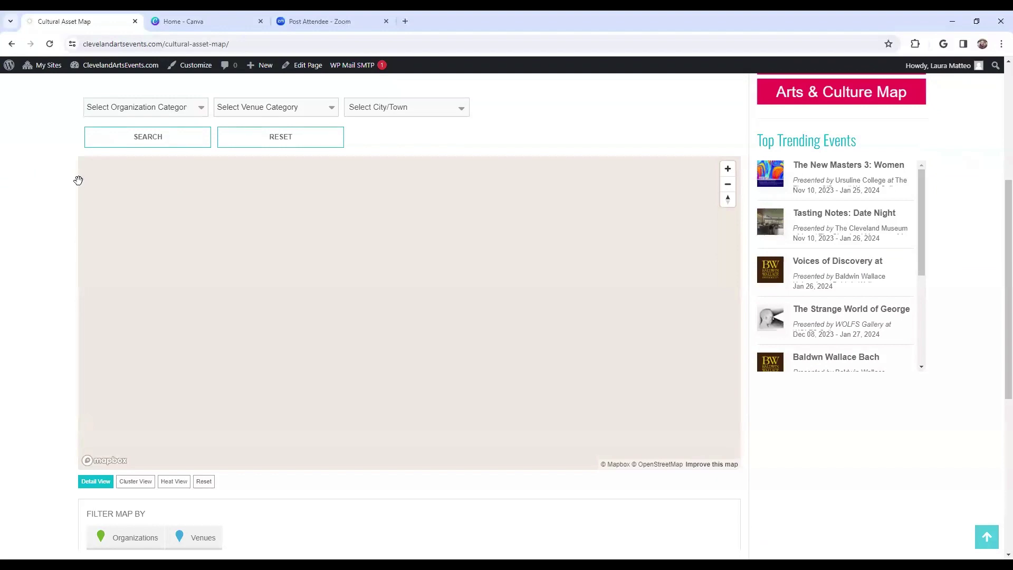
{"action": "scroll", "coordinate": [177, 422], "scroll_direction": "down", "scroll_amount": 2}
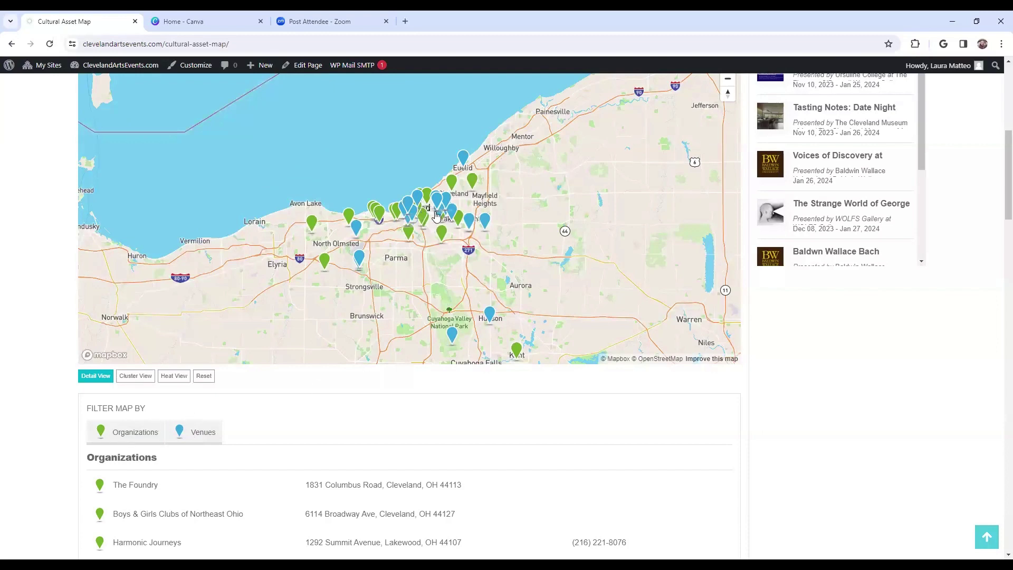
{"action": "scroll", "coordinate": [435, 217], "scroll_direction": "up", "scroll_amount": 4}
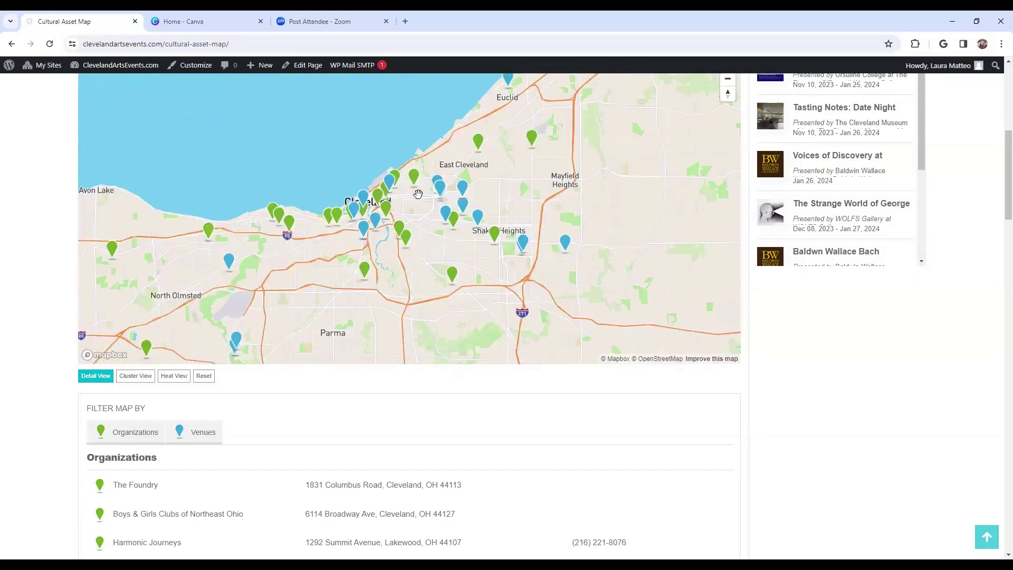
{"action": "scroll", "coordinate": [418, 194], "scroll_direction": "up", "scroll_amount": 5}
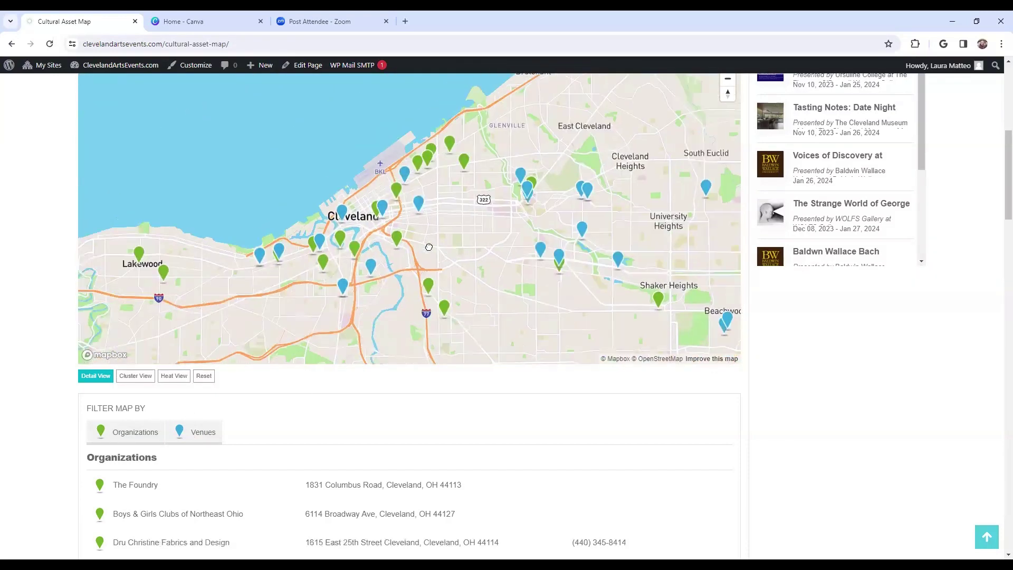
{"action": "scroll", "coordinate": [454, 235], "scroll_direction": "up", "scroll_amount": 2}
{"action": "left_click_drag", "start_coordinate": [438, 249], "coordinate": [527, 203]}
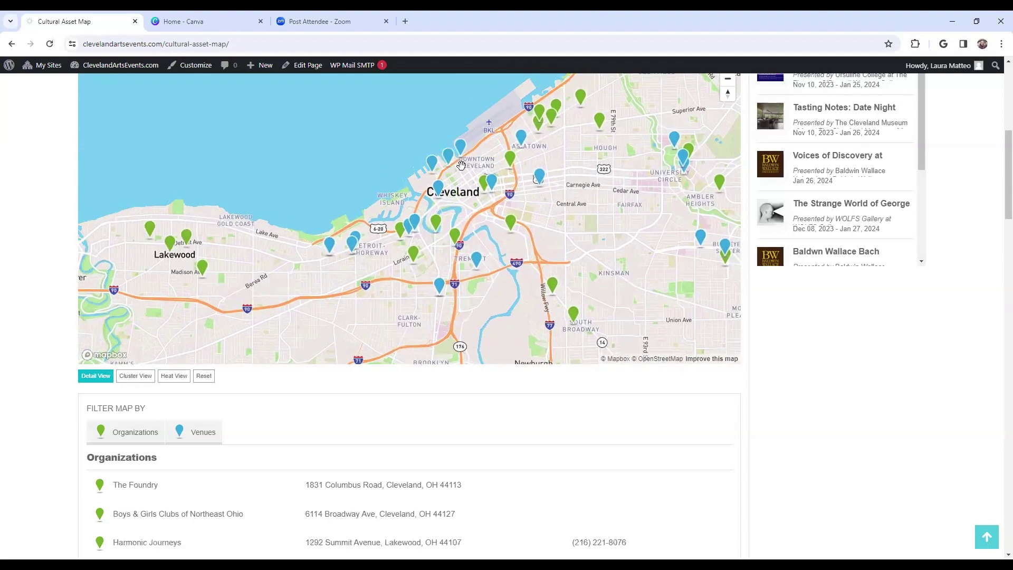
{"action": "scroll", "coordinate": [461, 165], "scroll_direction": "up", "scroll_amount": 3}
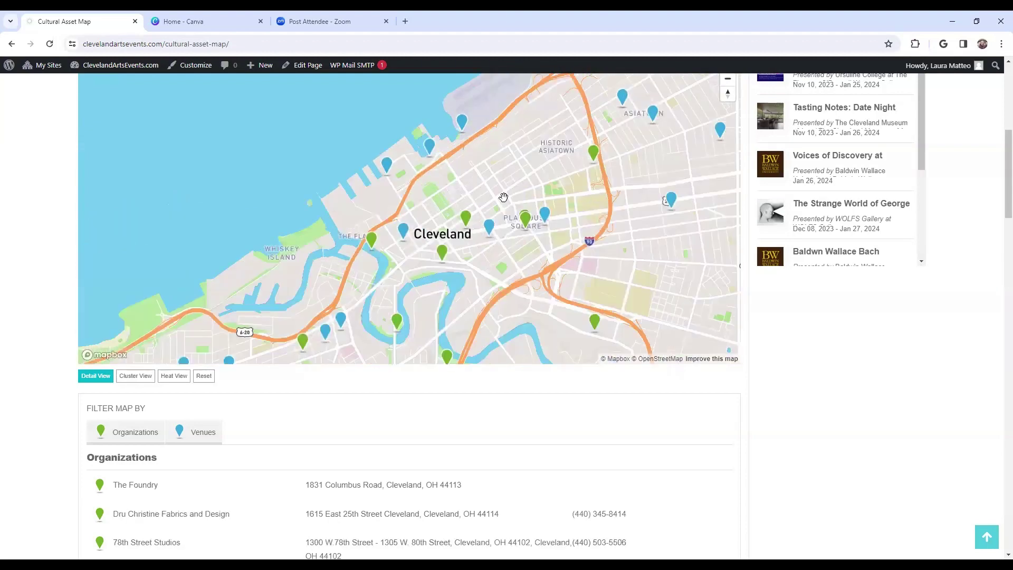
{"action": "left_click_drag", "start_coordinate": [540, 193], "coordinate": [498, 218]}
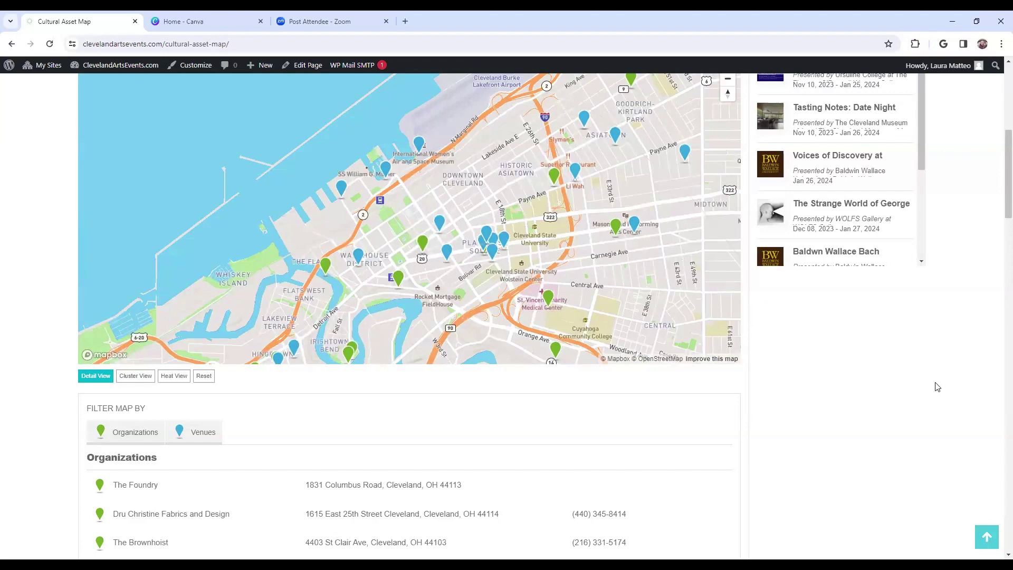
Filter the map to venues only, and switch the filter to organizations only.
{"action": "scroll", "coordinate": [729, 407], "scroll_direction": "up", "scroll_amount": 1}
{"action": "left_click", "coordinate": [204, 485]}
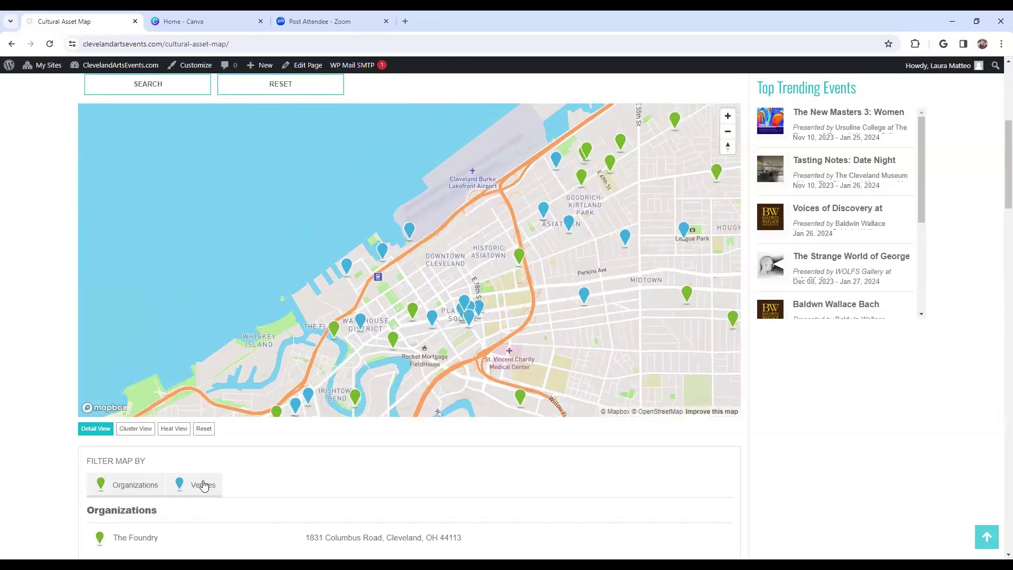
{"action": "left_click", "coordinate": [204, 485]}
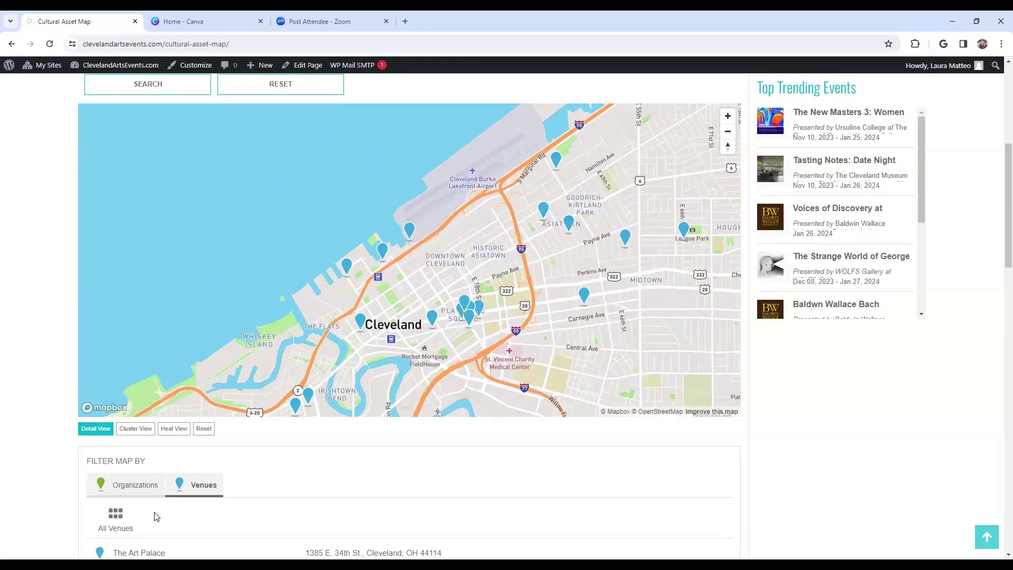
{"action": "left_click", "coordinate": [148, 490]}
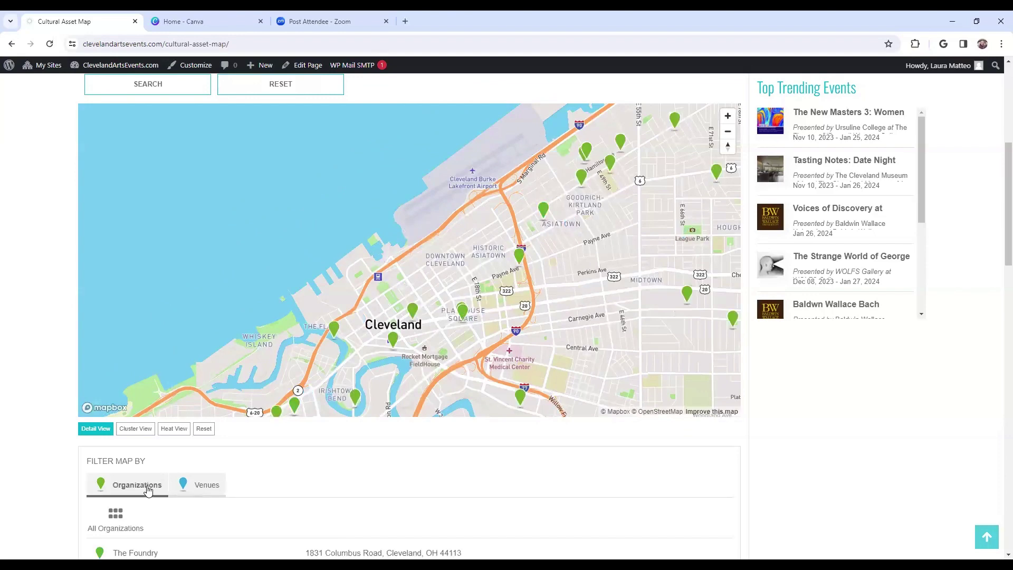
Search the Cultural Asset Map with the venue category set to Gallery.
{"action": "scroll", "coordinate": [812, 466], "scroll_direction": "up", "scroll_amount": 5}
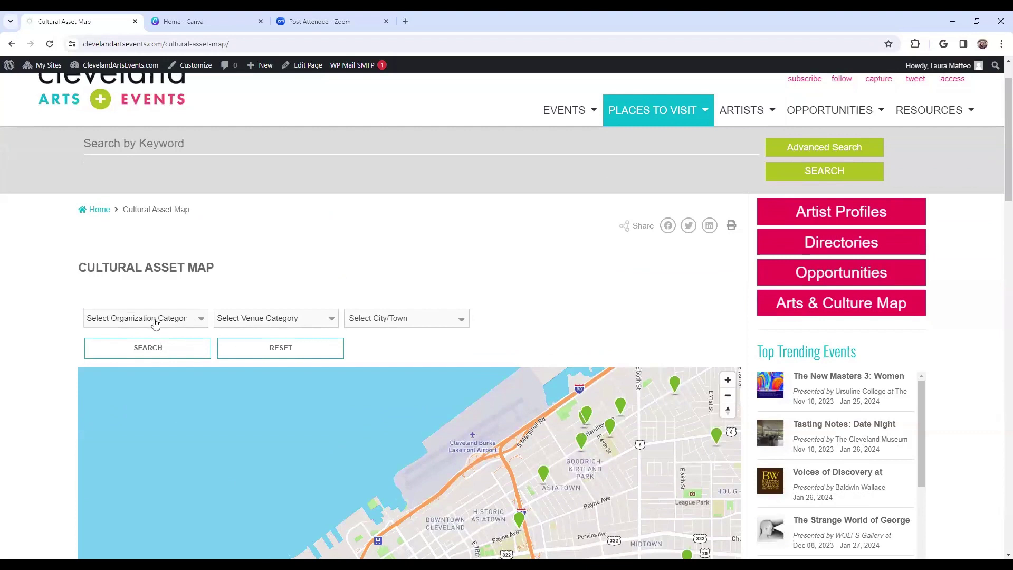
{"action": "left_click", "coordinate": [146, 321]}
{"action": "left_click", "coordinate": [249, 324]}
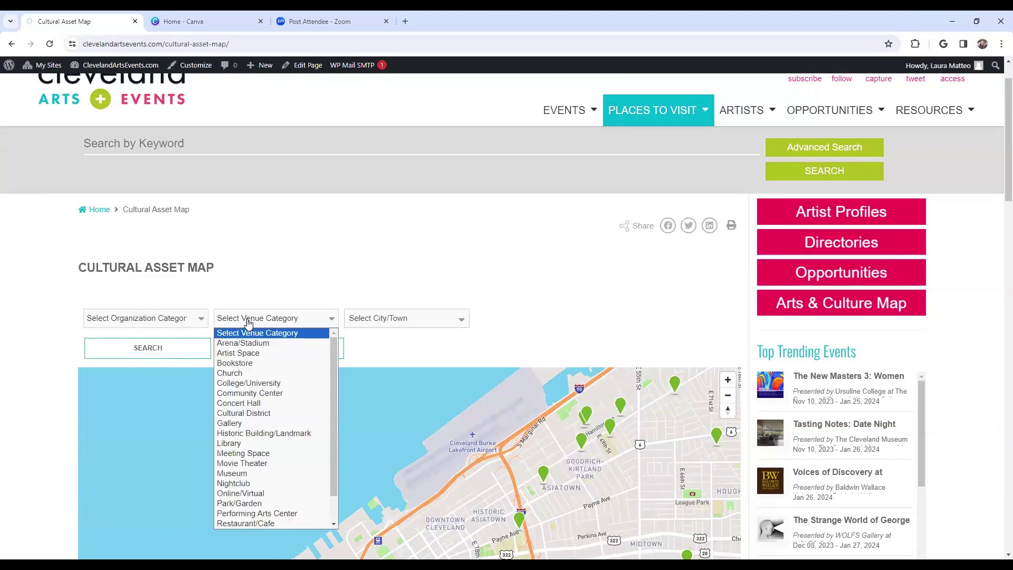
{"action": "left_click", "coordinate": [253, 423]}
{"action": "scroll", "coordinate": [537, 277], "scroll_direction": "down", "scroll_amount": 2}
{"action": "scroll", "coordinate": [537, 277], "scroll_direction": "down", "scroll_amount": 4}
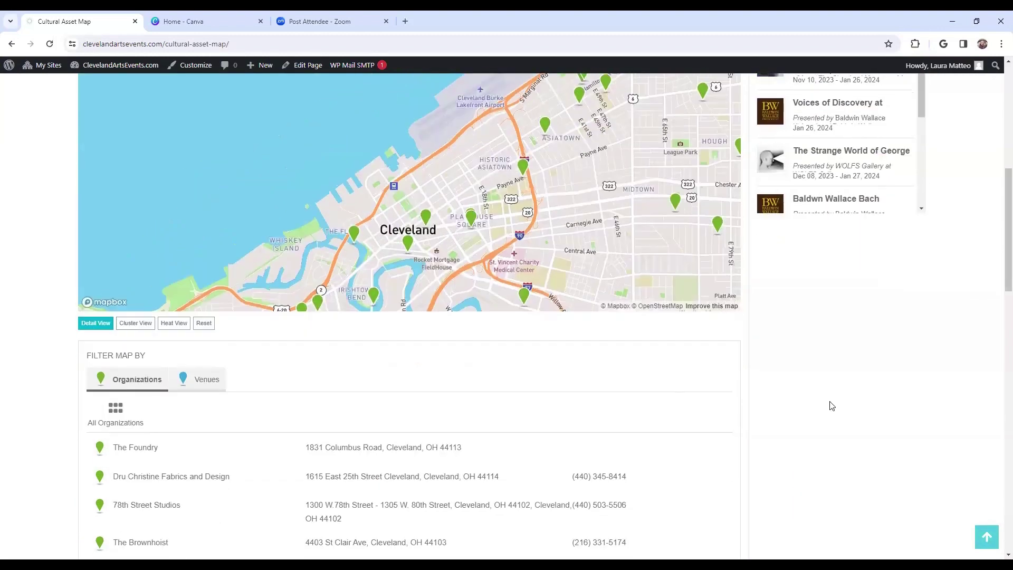
{"action": "scroll", "coordinate": [827, 404], "scroll_direction": "up", "scroll_amount": 6}
{"action": "left_click", "coordinate": [138, 353]}
Examine the Gallery search results on the map and in the venue list below it.
{"action": "scroll", "coordinate": [578, 271], "scroll_direction": "down", "scroll_amount": 4}
{"action": "scroll", "coordinate": [496, 460], "scroll_direction": "down", "scroll_amount": 3}
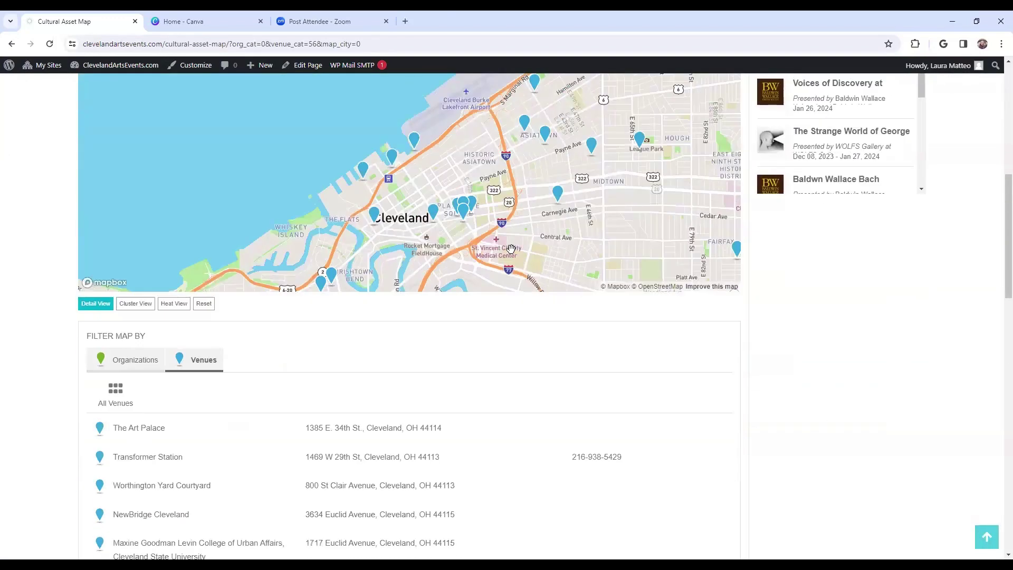
{"action": "scroll", "coordinate": [853, 359], "scroll_direction": "up", "scroll_amount": 2}
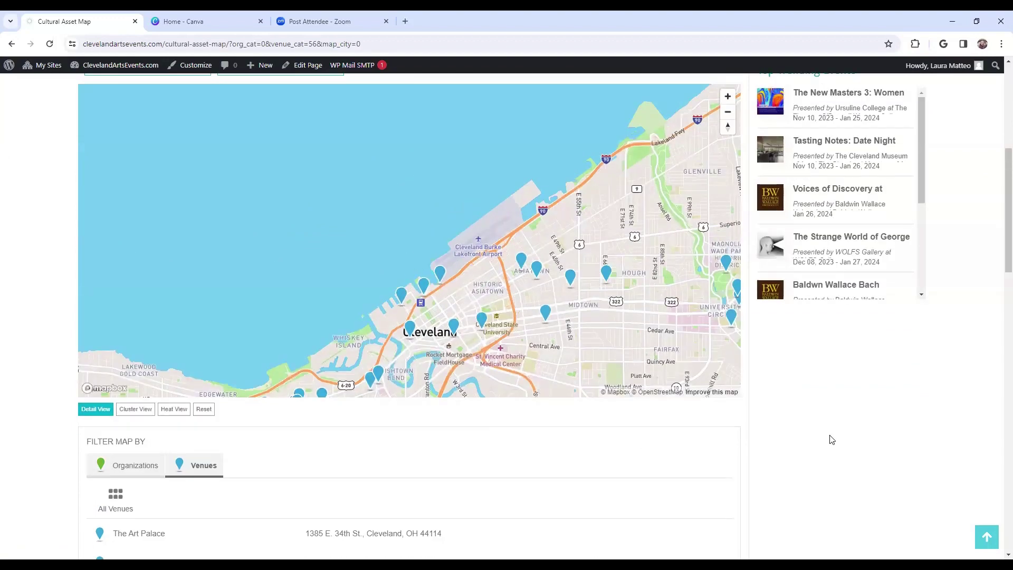
{"action": "scroll", "coordinate": [823, 436], "scroll_direction": "down", "scroll_amount": 7}
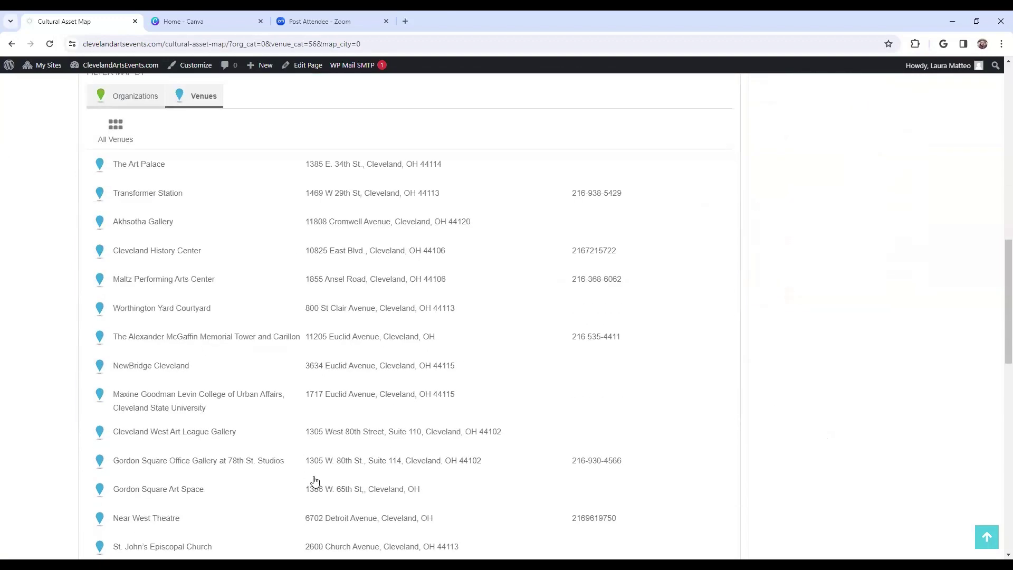
{"action": "scroll", "coordinate": [312, 481], "scroll_direction": "down", "scroll_amount": 8}
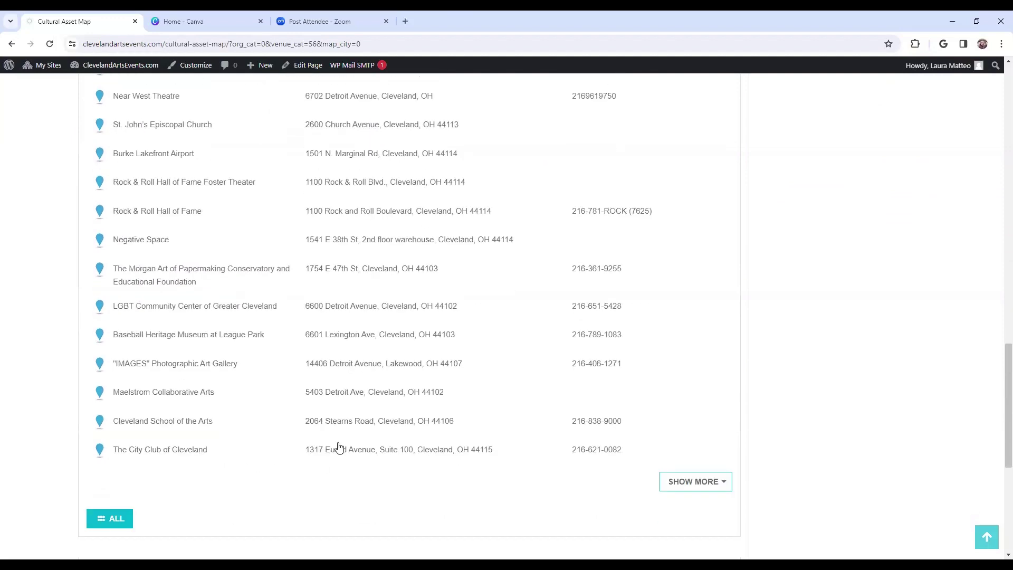
{"action": "scroll", "coordinate": [336, 445], "scroll_direction": "up", "scroll_amount": 15}
{"action": "scroll", "coordinate": [338, 441], "scroll_direction": "down", "scroll_amount": 4}
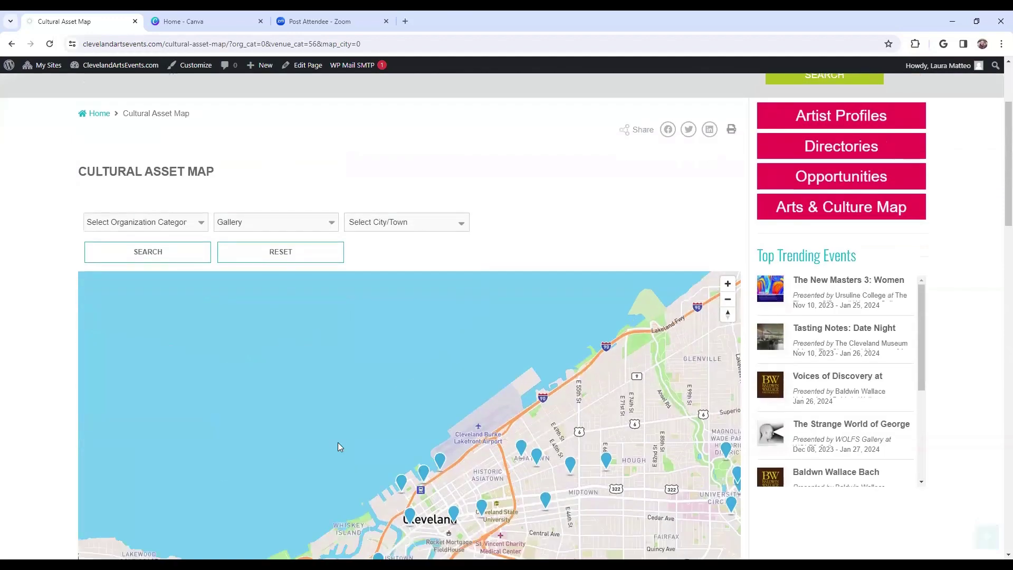
{"action": "scroll", "coordinate": [789, 485], "scroll_direction": "up", "scroll_amount": 1}
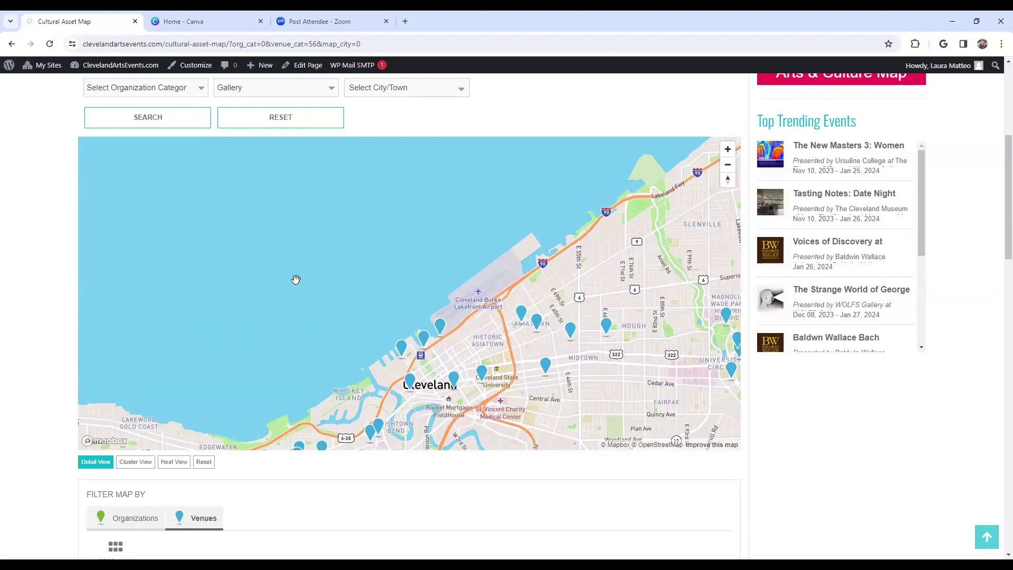
{"action": "scroll", "coordinate": [294, 280], "scroll_direction": "up", "scroll_amount": 2}
{"action": "scroll", "coordinate": [828, 452], "scroll_direction": "up", "scroll_amount": 3}
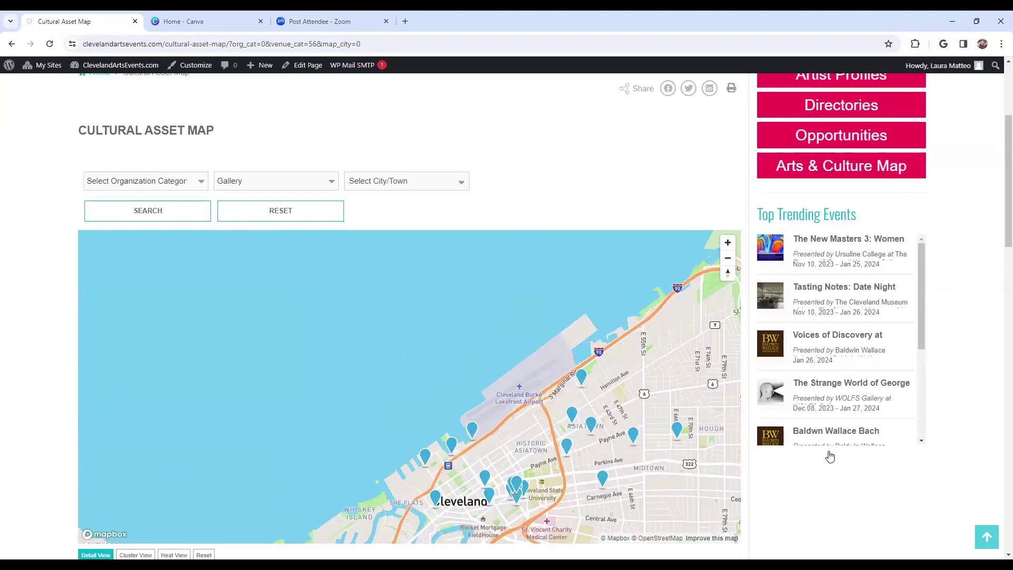
{"action": "scroll", "coordinate": [647, 251], "scroll_direction": "down", "scroll_amount": 1}
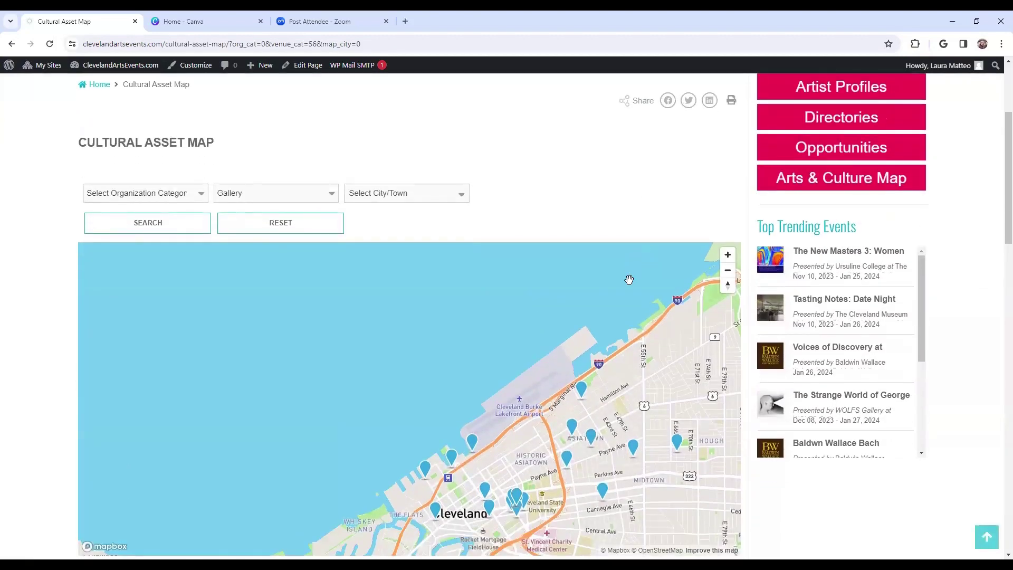
{"action": "scroll", "coordinate": [600, 406], "scroll_direction": "down", "scroll_amount": 1}
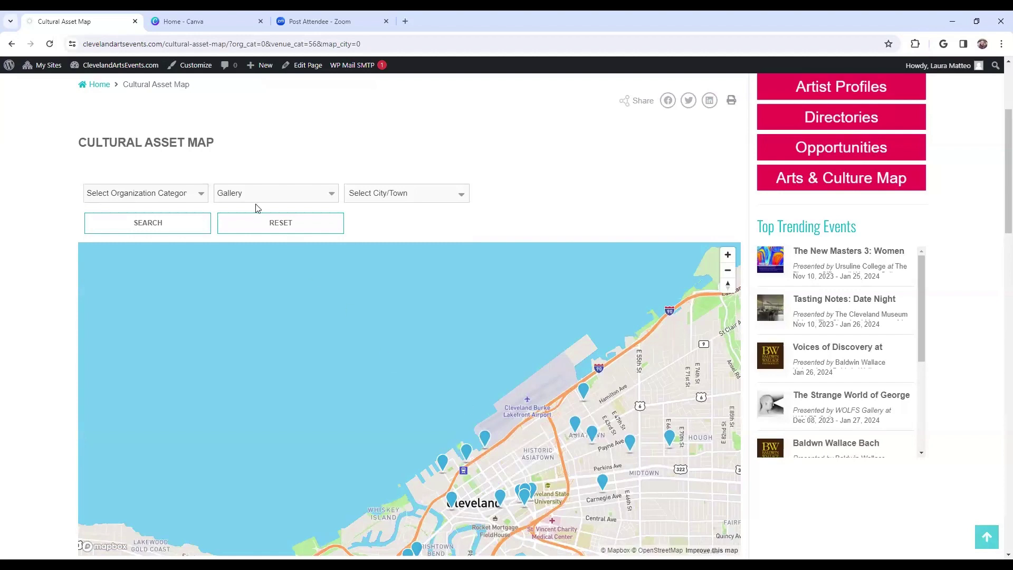
{"action": "scroll", "coordinate": [587, 244], "scroll_direction": "up", "scroll_amount": 1}
{"action": "scroll", "coordinate": [629, 199], "scroll_direction": "up", "scroll_amount": 3}
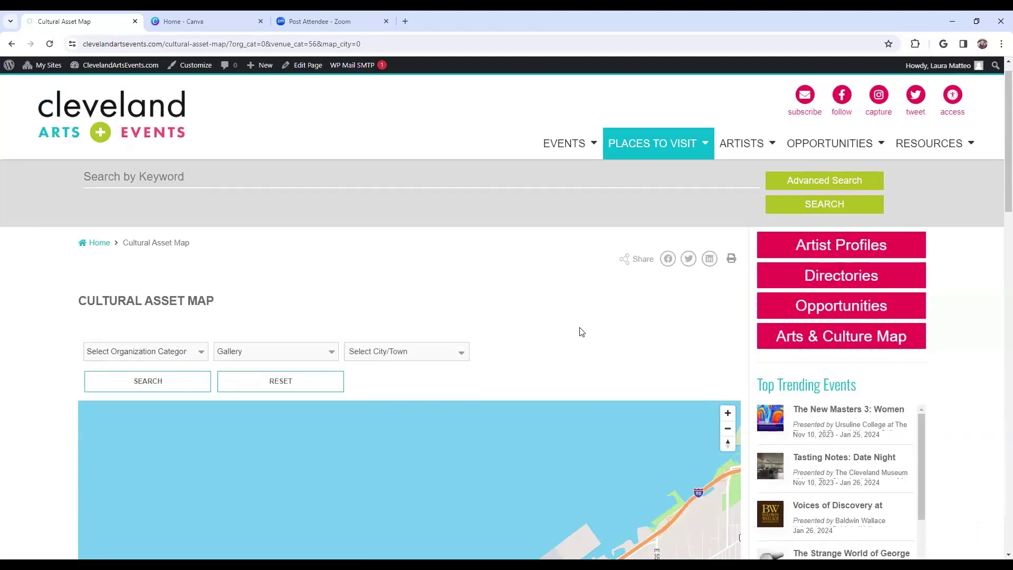
Open the Artist Directory and look through its Zip / Postal Code filter options, leaving the filter unset.
{"action": "mouse_move", "coordinate": [714, 146]}
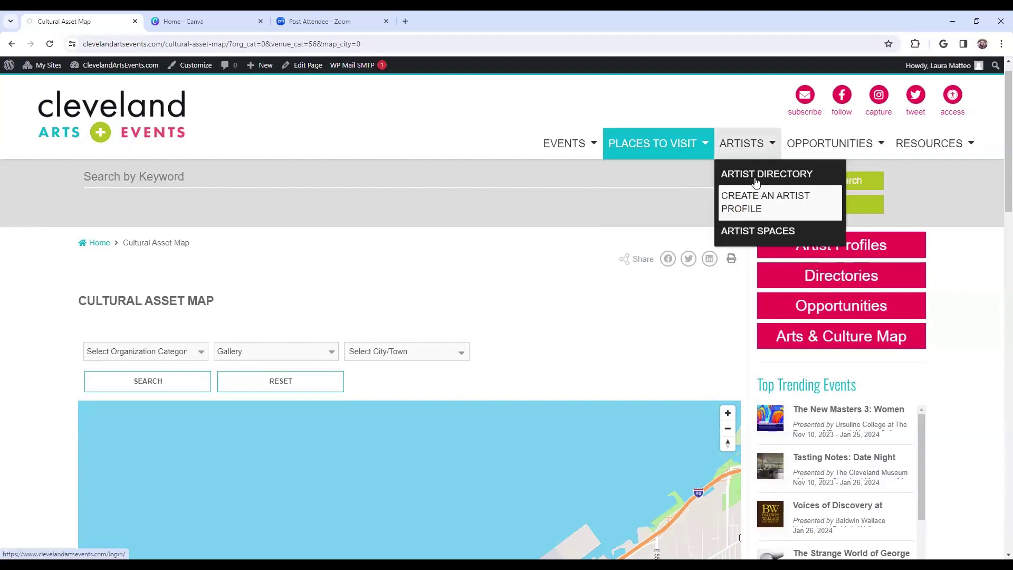
{"action": "left_click", "coordinate": [728, 173]}
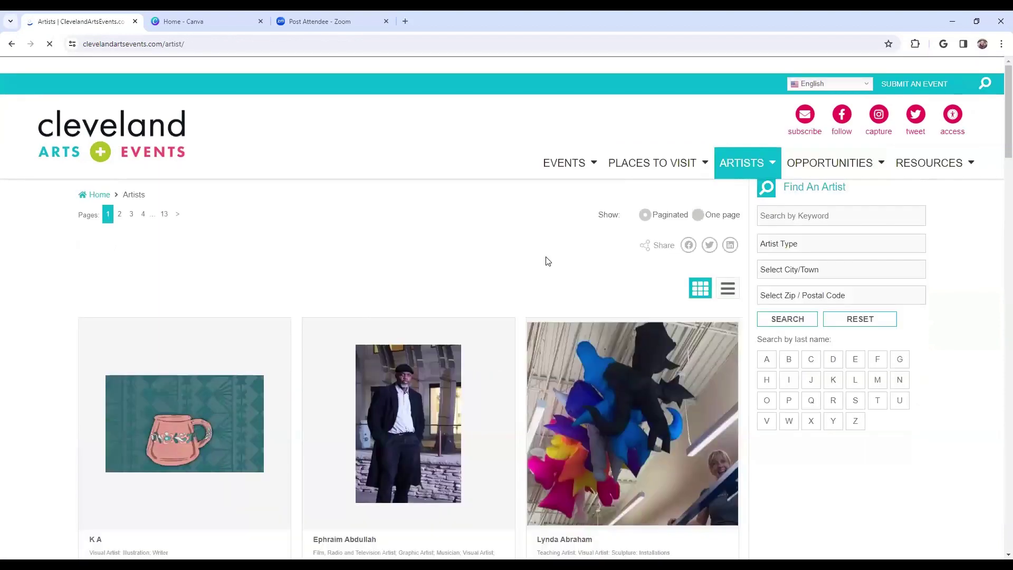
{"action": "left_click", "coordinate": [787, 299]}
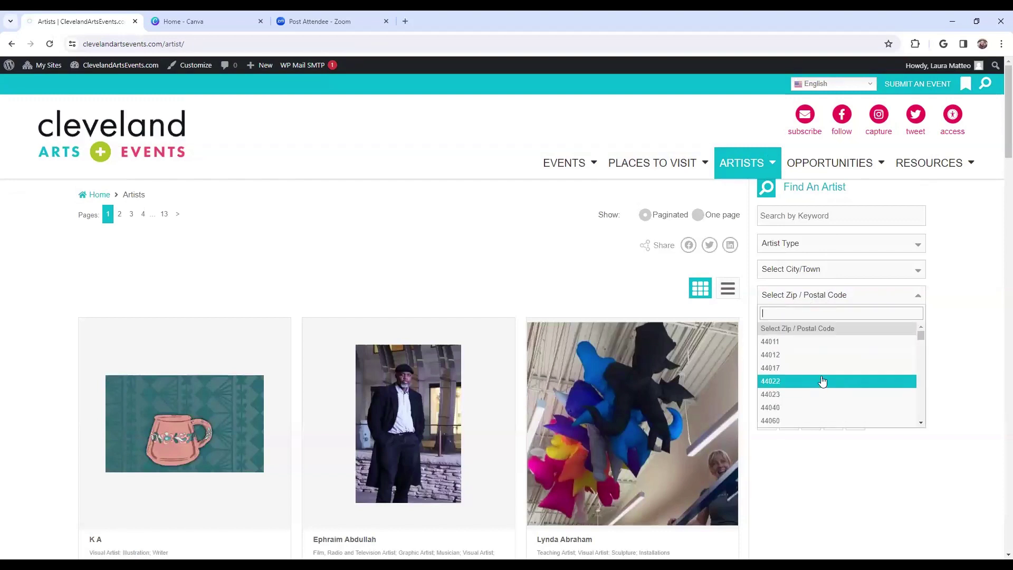
{"action": "mouse_move", "coordinate": [740, 161]}
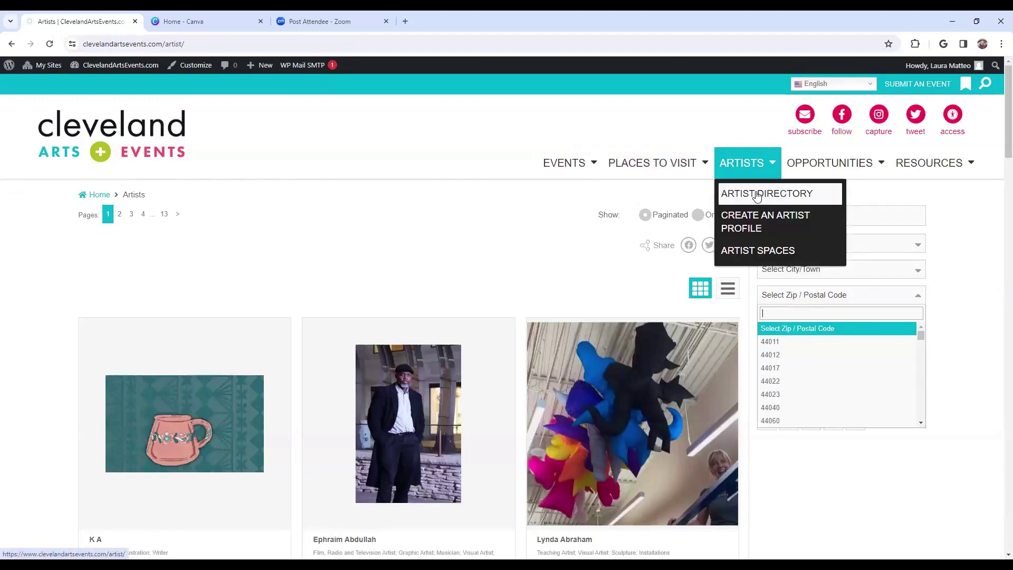
{"action": "scroll", "coordinate": [847, 382], "scroll_direction": "down", "scroll_amount": 10}
{"action": "scroll", "coordinate": [847, 385], "scroll_direction": "down", "scroll_amount": 10}
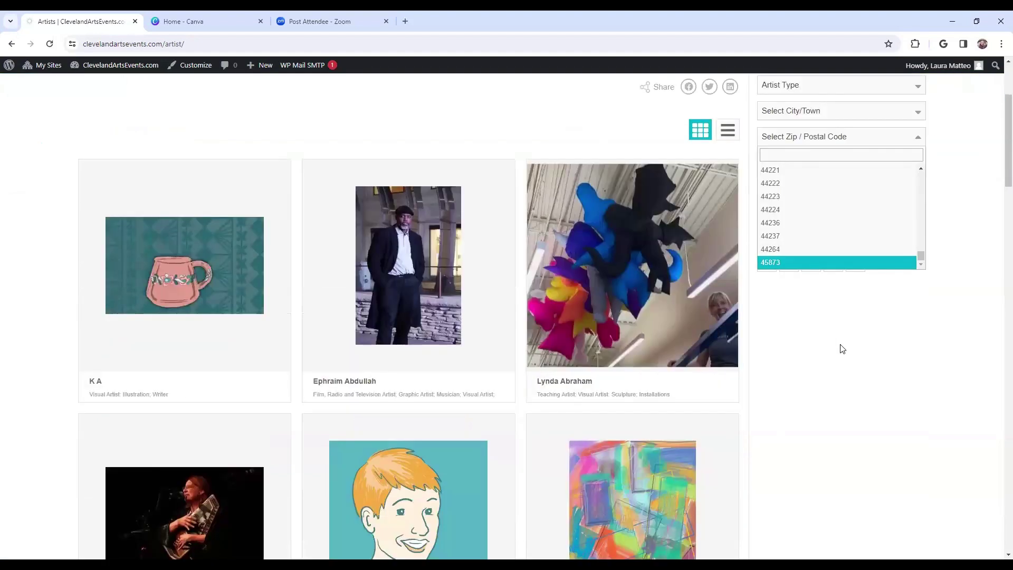
{"action": "left_click", "coordinate": [846, 362]}
{"action": "scroll", "coordinate": [845, 327], "scroll_direction": "up", "scroll_amount": 3}
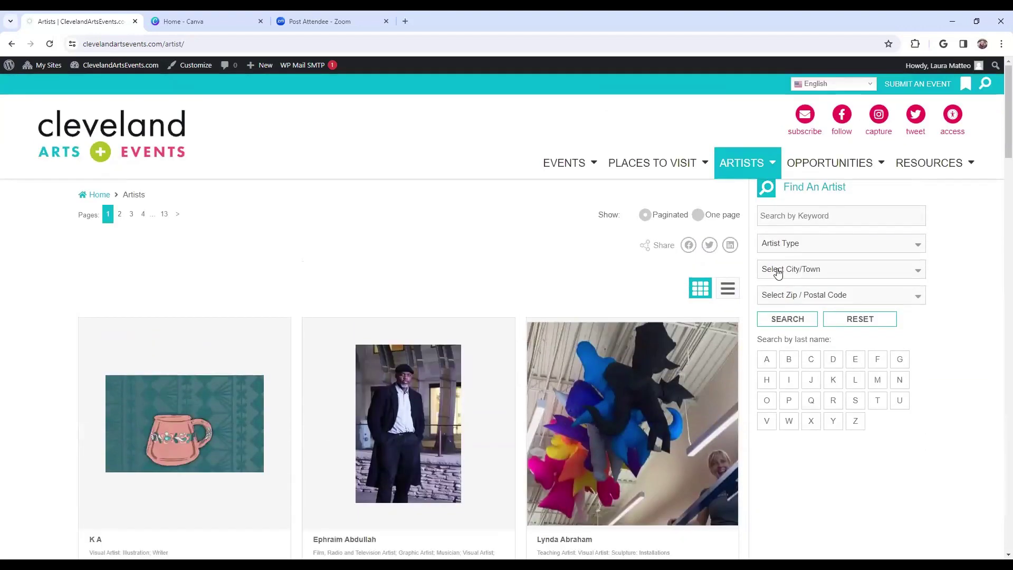
Look through the City/Town filter options in the artist search without selecting one.
{"action": "left_click", "coordinate": [778, 272]}
{"action": "scroll", "coordinate": [802, 332], "scroll_direction": "down", "scroll_amount": 10}
{"action": "scroll", "coordinate": [867, 365], "scroll_direction": "down", "scroll_amount": 3}
{"action": "scroll", "coordinate": [866, 365], "scroll_direction": "up", "scroll_amount": 3}
{"action": "left_click", "coordinate": [947, 352]}
Switch to the full-screen presentation showing the About Cleveland Arts + Events slide.
{"action": "mouse_move", "coordinate": [724, 478]}
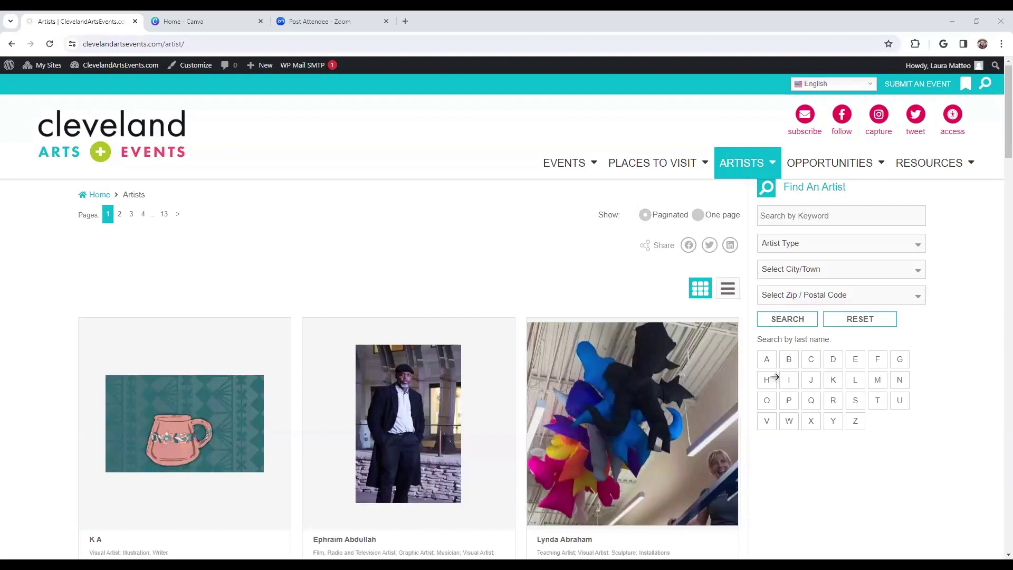
{"action": "key", "text": "alt+Tab"}
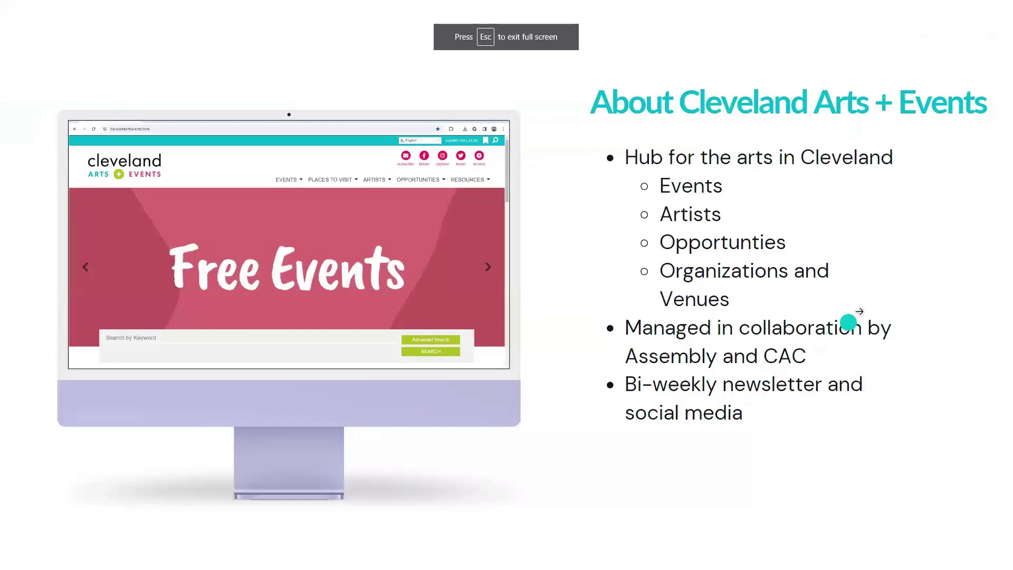